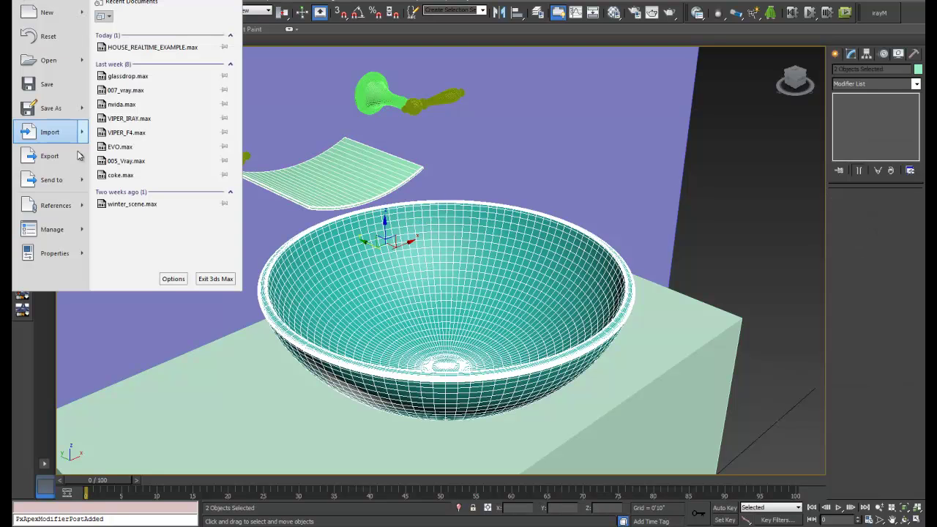
# Export the selected bowl and curved plate in OBJ format, overwriting sink1 on the Desktop, with an export scale of .5.
pyautogui.moveTo(79, 156)
pyautogui.click(146, 118)
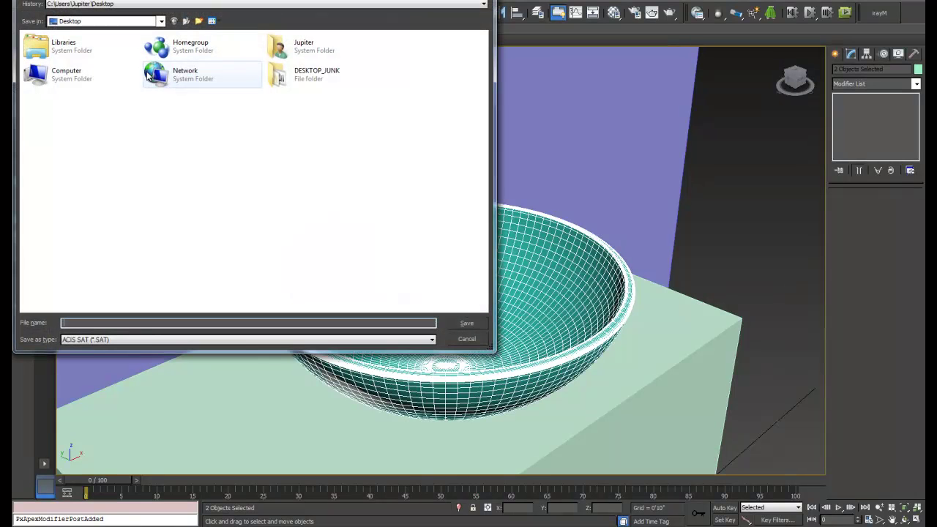
pyautogui.click(102, 340)
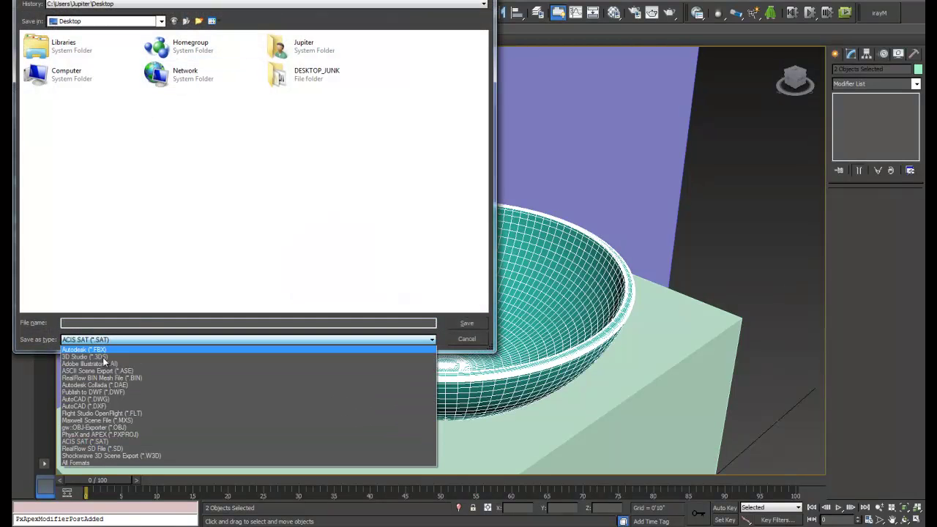
pyautogui.click(94, 428)
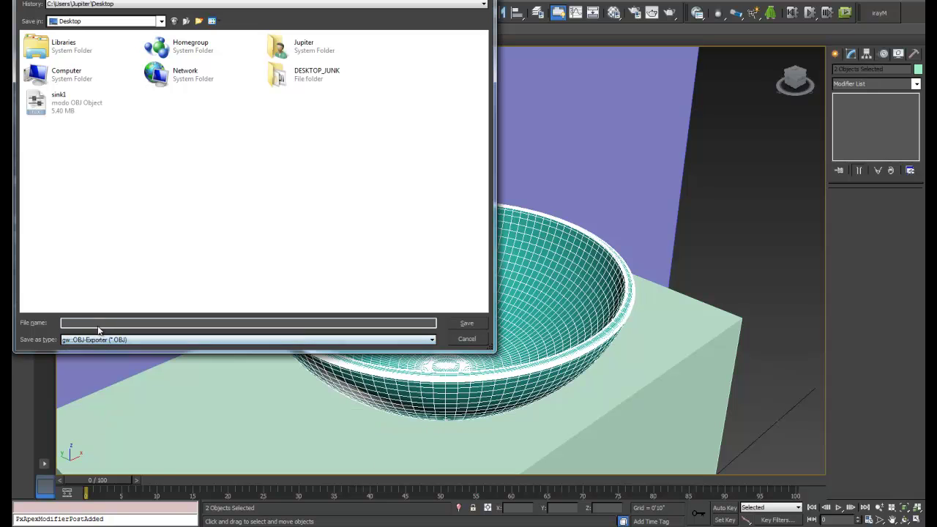
pyautogui.doubleClick(57, 114)
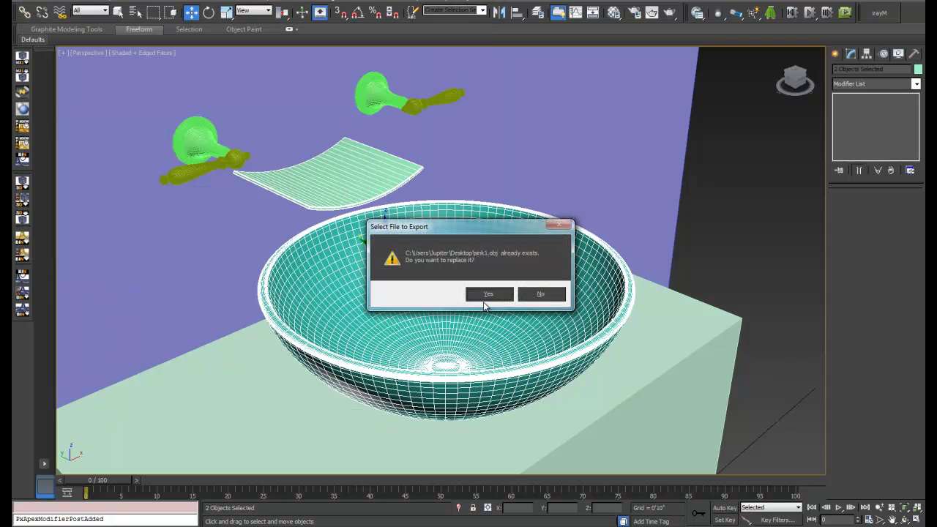
pyautogui.click(483, 293)
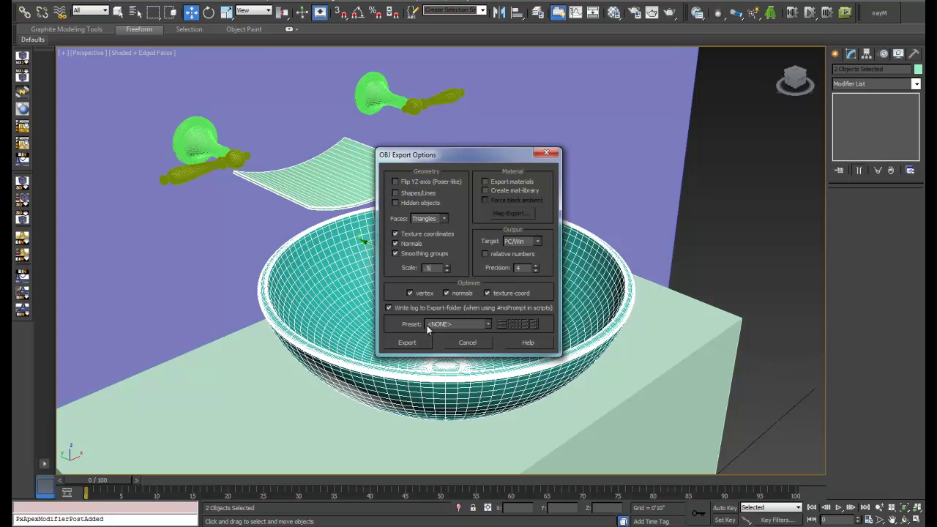
pyautogui.click(408, 344)
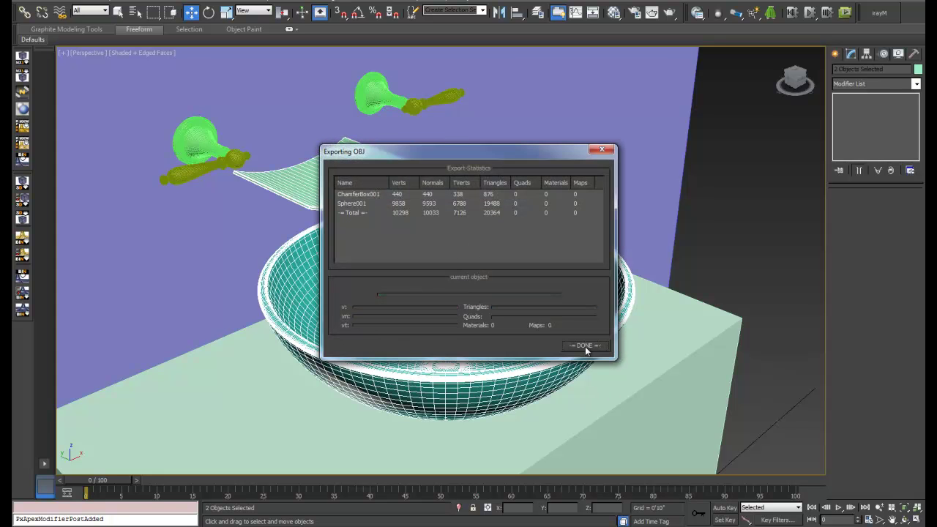
pyautogui.click(585, 346)
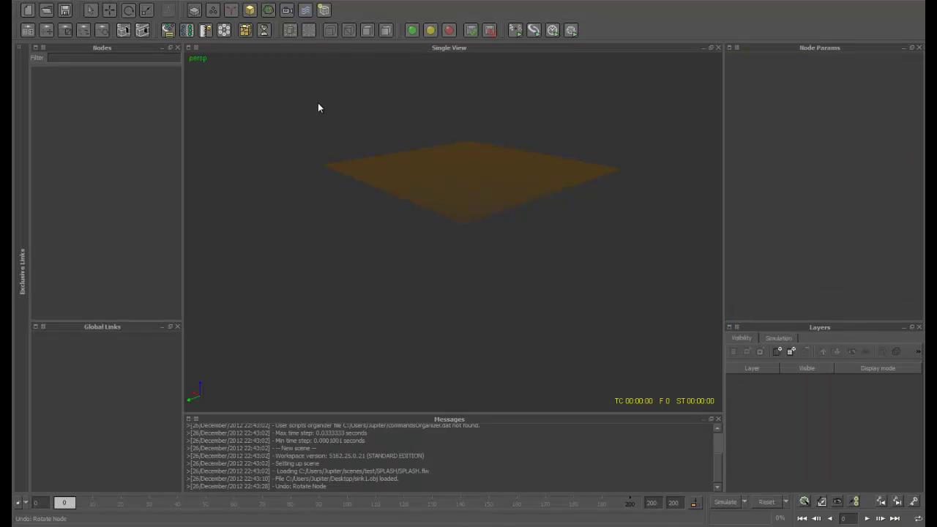
# Switch to RealFlow and import the sink1 OBJ file from the Desktop into the scene.
pyautogui.click(135, 0)
pyautogui.click(144, 6)
pyautogui.doubleClick(291, 148)
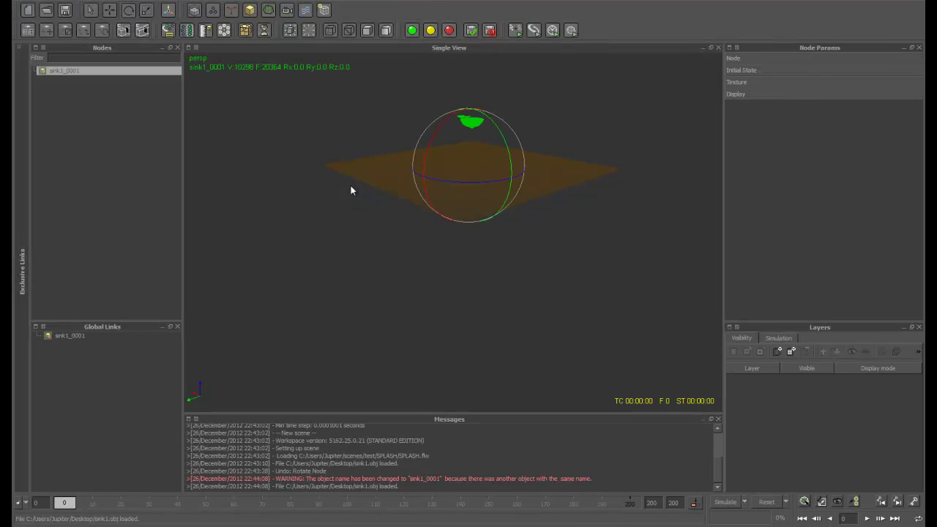
# Examine the imported sink bowl, its drain area and the curved plate from several angles.
pyautogui.click(388, 202)
pyautogui.scroll(3, 481, 70)
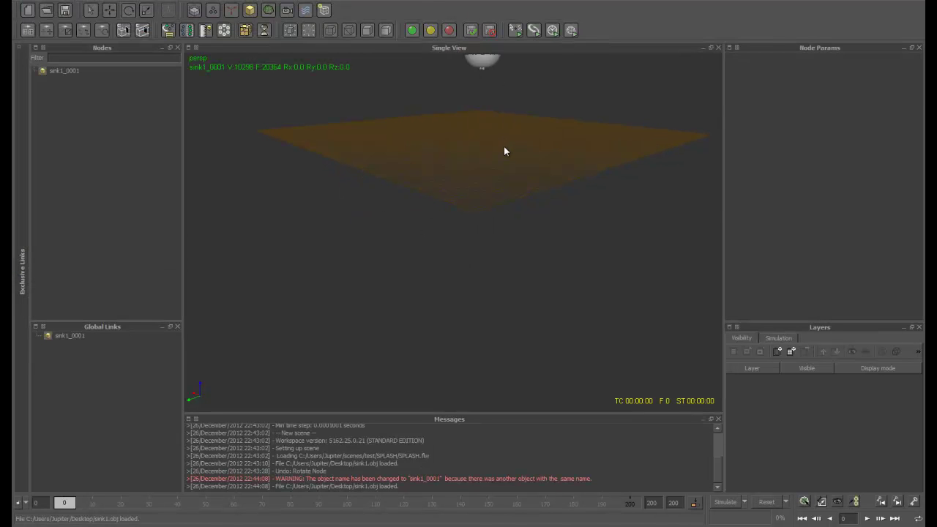
pyautogui.moveTo(504, 147); pyautogui.dragTo(463, 373, button='middle')
pyautogui.scroll(3, 471, 151)
pyautogui.click(473, 153)
pyautogui.moveTo(474, 156); pyautogui.dragTo(462, 453, button='middle')
pyautogui.scroll(6, 448, 246)
pyautogui.keyDown('alt'); pyautogui.moveTo(536, 223); pyautogui.dragTo(459, 244); pyautogui.keyUp('alt')
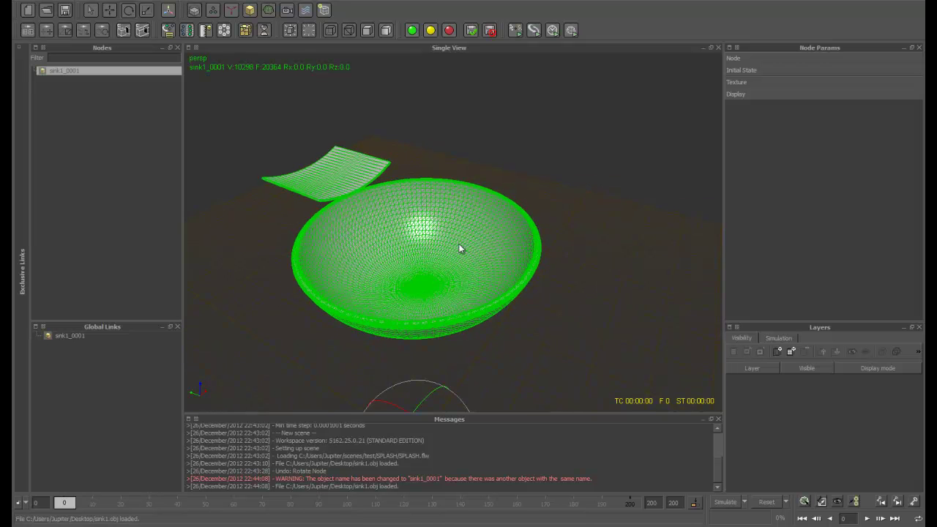
pyautogui.moveTo(459, 245); pyautogui.dragTo(485, 265, button='middle')
pyautogui.scroll(3, 480, 285)
pyautogui.click(432, 120)
pyautogui.keyDown('alt'); pyautogui.moveTo(348, 213); pyautogui.dragTo(515, 207); pyautogui.keyUp('alt')
pyautogui.click(482, 251)
pyautogui.click(519, 135)
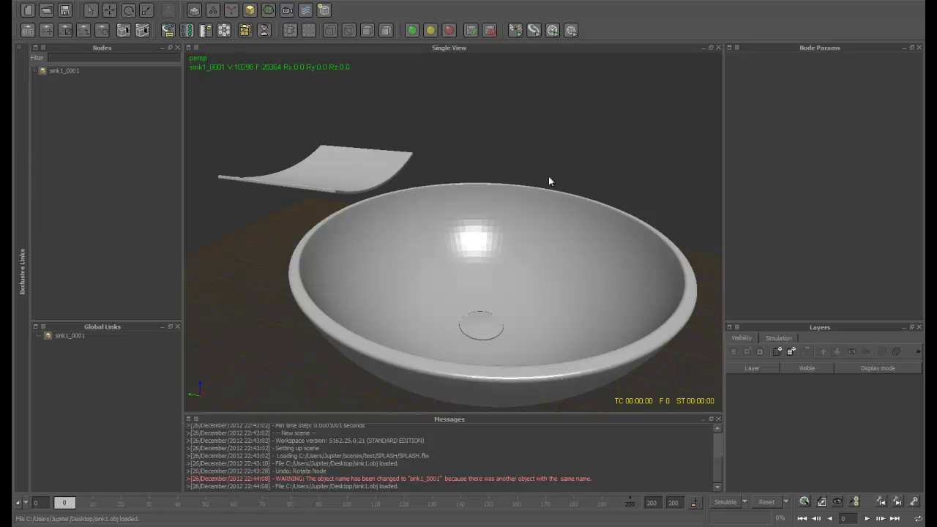
pyautogui.keyDown('alt'); pyautogui.moveTo(549, 182); pyautogui.dragTo(518, 226); pyautogui.keyUp('alt')
pyautogui.keyDown('alt'); pyautogui.moveTo(517, 226); pyautogui.dragTo(464, 244, button='right'); pyautogui.keyUp('alt')
# Select the imported sink and measure its surface and volume.
pyautogui.click(464, 243)
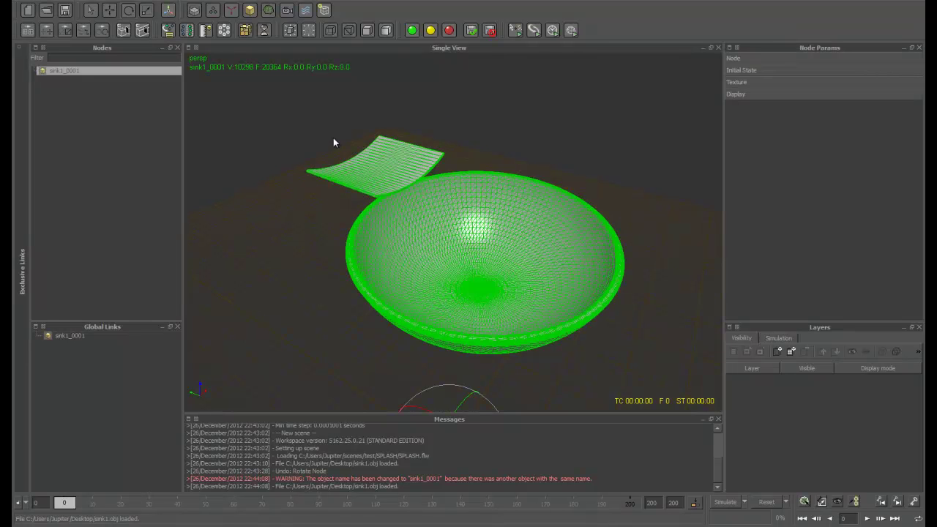
pyautogui.click(206, 32)
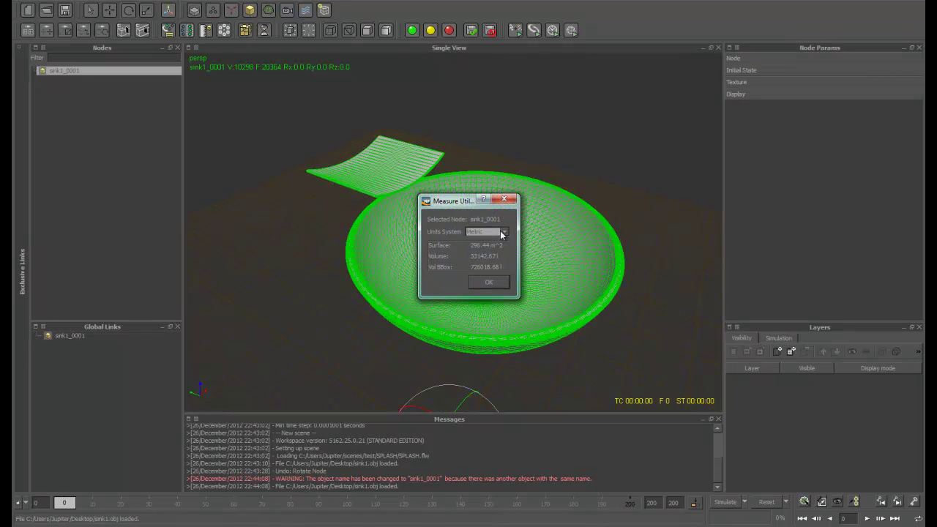
pyautogui.click(503, 199)
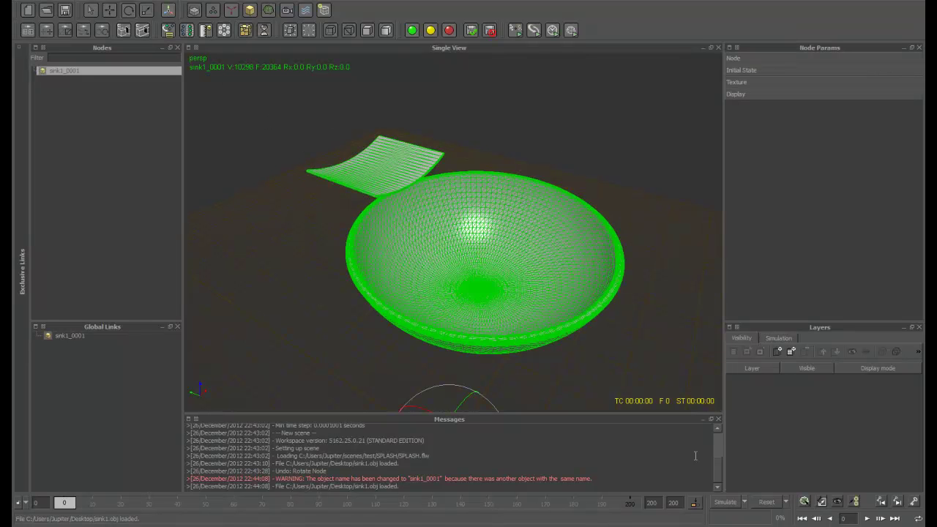
# Set the scene's geometry scale to .1 in the scale options.
pyautogui.click(819, 502)
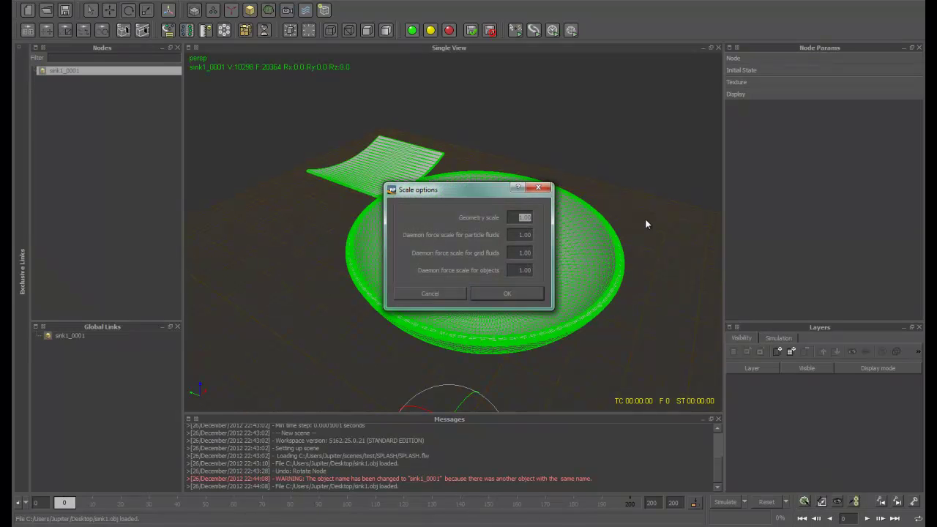
pyautogui.write('.1')
pyautogui.press('Return')
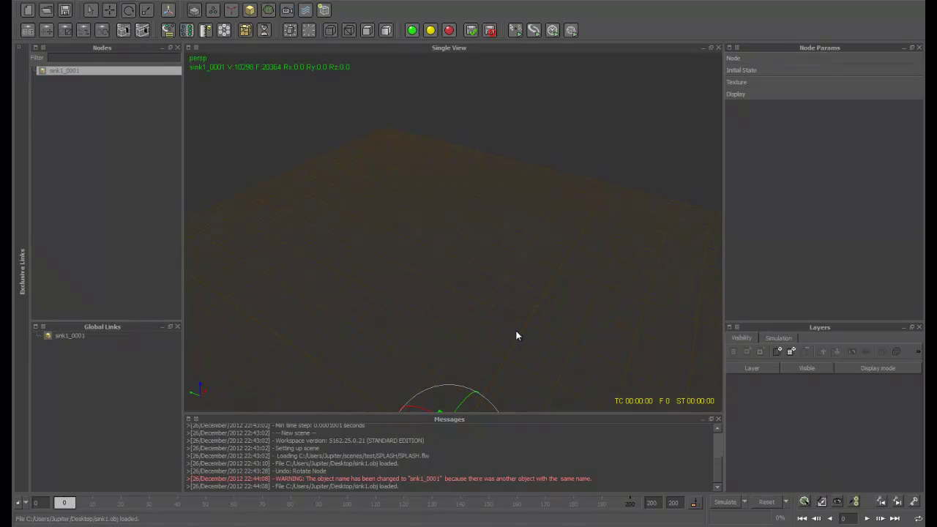
# Locate the rescaled sink in the viewport and examine it up close from above and from the side.
pyautogui.keyDown('alt'); pyautogui.moveTo(515, 331); pyautogui.dragTo(504, 123, button='middle'); pyautogui.keyUp('alt')
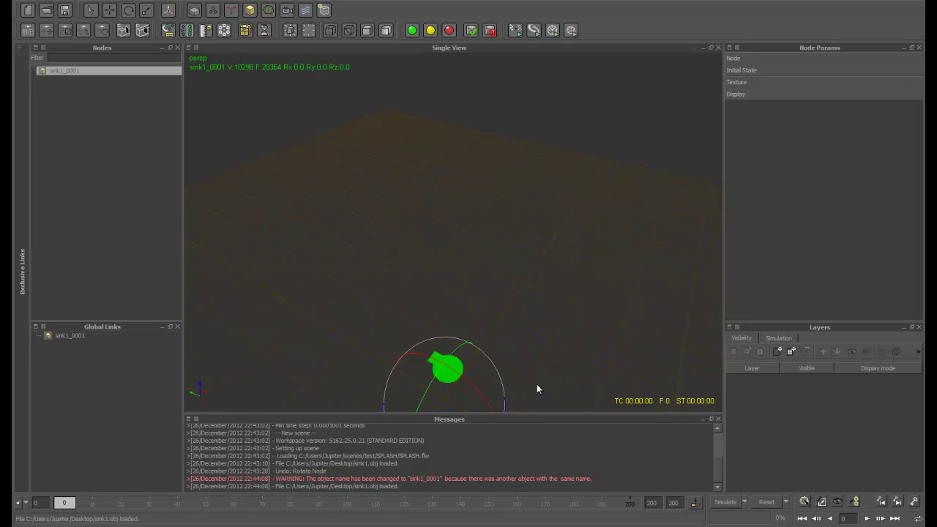
pyautogui.keyDown('alt'); pyautogui.moveTo(537, 383); pyautogui.dragTo(425, 371, button='right'); pyautogui.keyUp('alt')
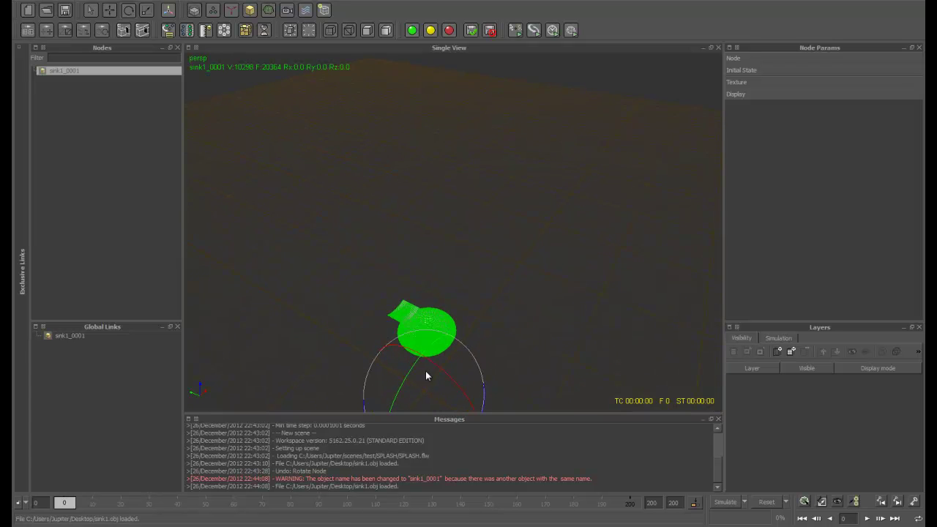
pyautogui.scroll(5, 428, 373)
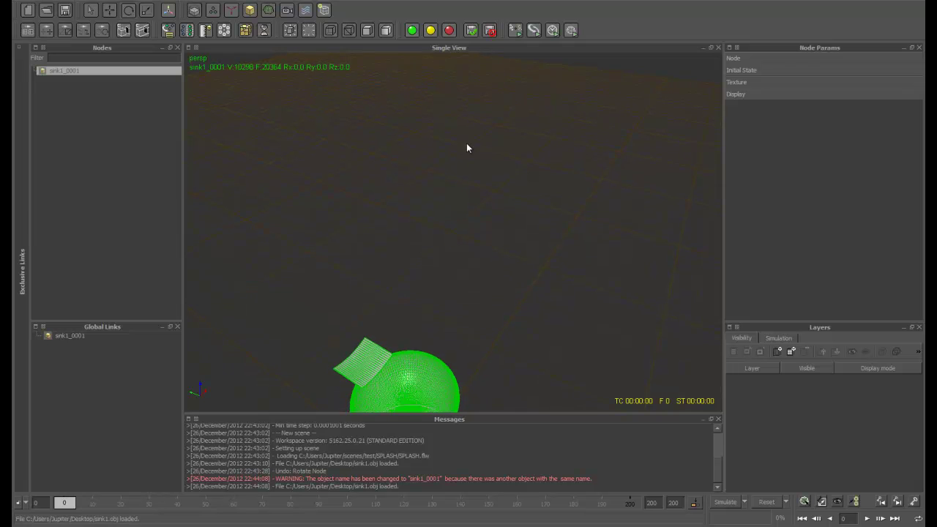
pyautogui.keyDown('alt'); pyautogui.moveTo(466, 143); pyautogui.dragTo(479, 96, button='middle'); pyautogui.keyUp('alt')
pyautogui.keyDown('alt'); pyautogui.moveTo(514, 184); pyautogui.dragTo(521, 88, button='middle'); pyautogui.keyUp('alt')
pyautogui.keyDown('alt'); pyautogui.moveTo(425, 366); pyautogui.dragTo(542, 121, button='middle'); pyautogui.keyUp('alt')
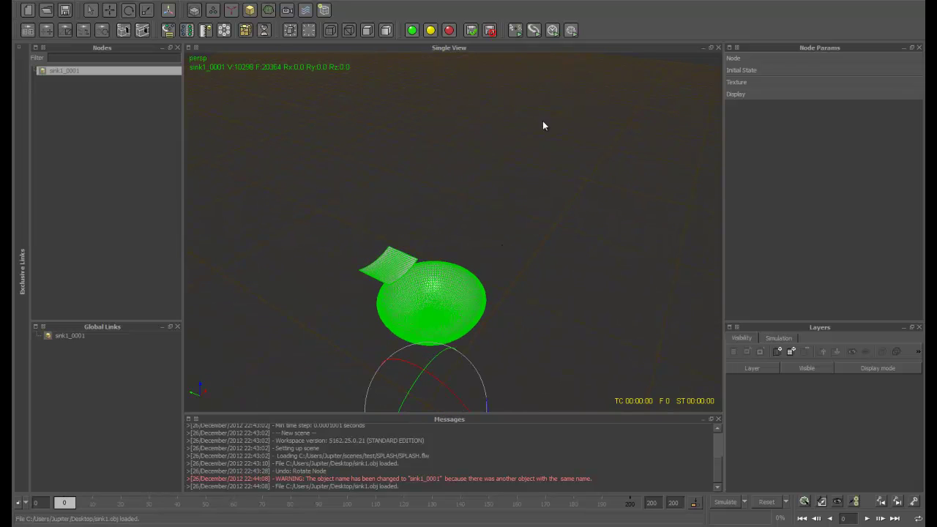
pyautogui.keyDown('alt'); pyautogui.moveTo(543, 126); pyautogui.dragTo(485, 270); pyautogui.keyUp('alt')
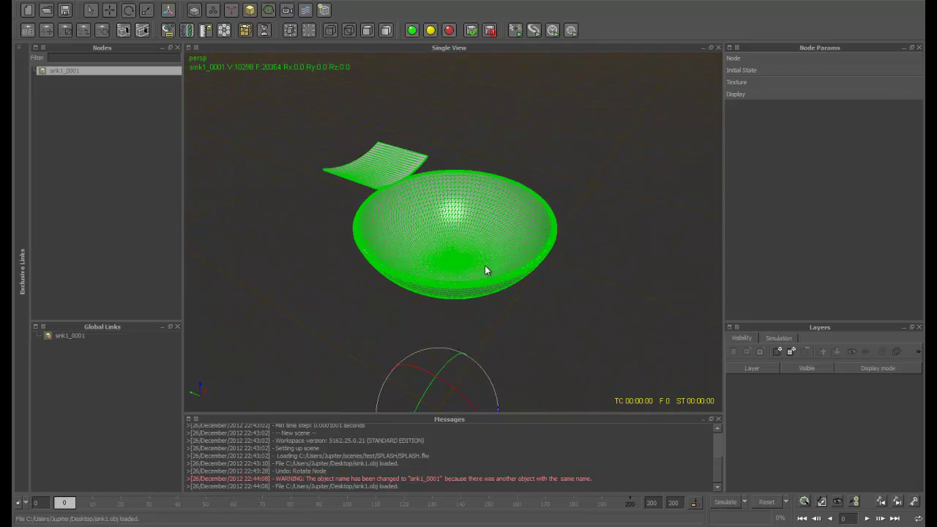
pyautogui.scroll(3, 486, 271)
pyautogui.keyDown('alt'); pyautogui.moveTo(326, 314); pyautogui.dragTo(370, 300); pyautogui.keyUp('alt')
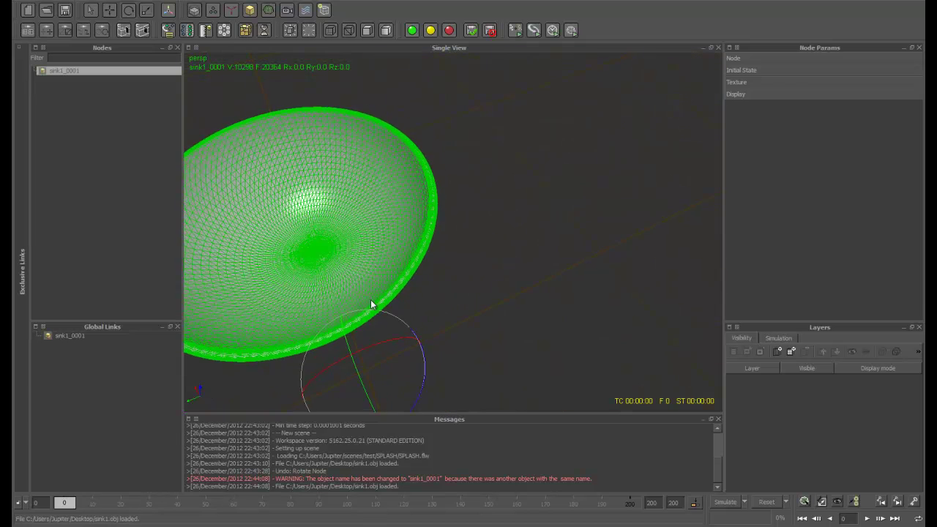
pyautogui.scroll(-5, 508, 270)
pyautogui.click(536, 158)
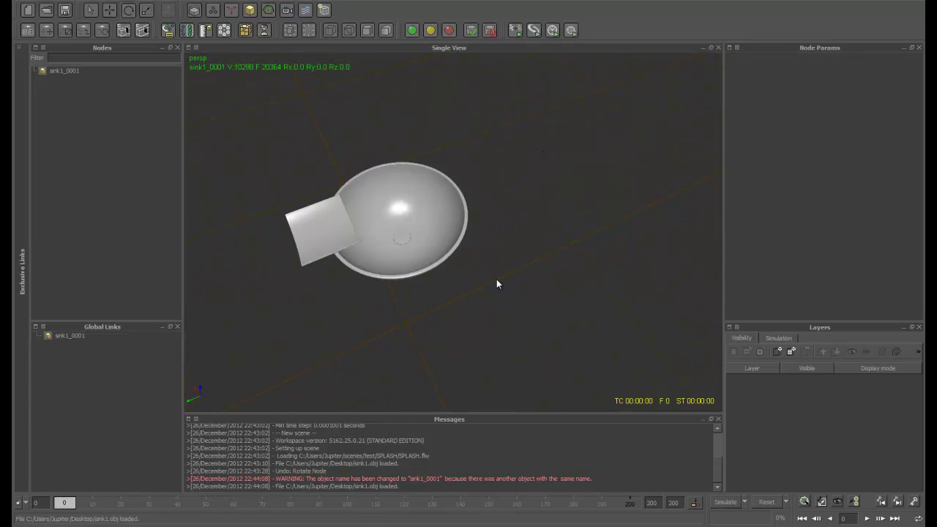
pyautogui.keyDown('alt'); pyautogui.moveTo(497, 281); pyautogui.dragTo(470, 284, button='middle'); pyautogui.keyUp('alt')
pyautogui.keyDown('alt'); pyautogui.moveTo(470, 284); pyautogui.dragTo(413, 249); pyautogui.keyUp('alt')
pyautogui.scroll(5, 427, 234)
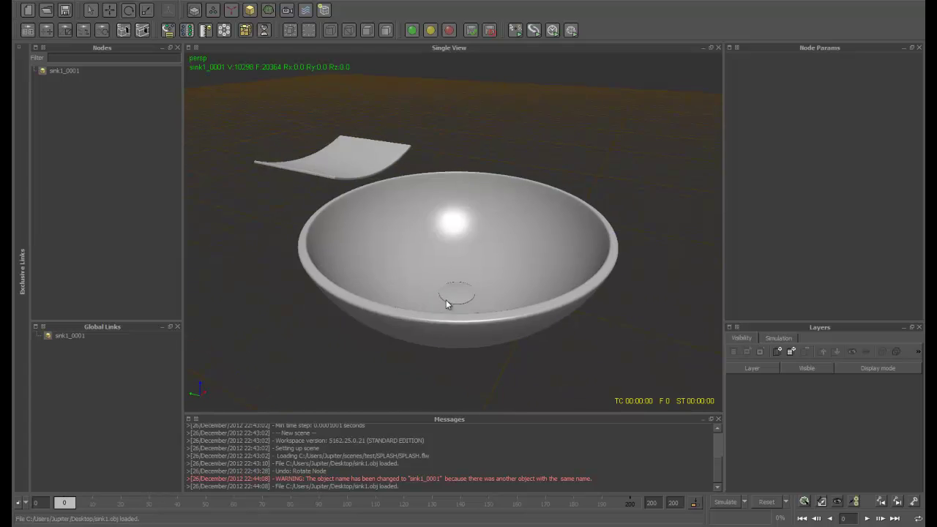
pyautogui.keyDown('alt'); pyautogui.moveTo(446, 299); pyautogui.dragTo(420, 128); pyautogui.keyUp('alt')
# Measure the sink's surface and volume again at the new geometry scale, checking the units system.
pyautogui.click(388, 185)
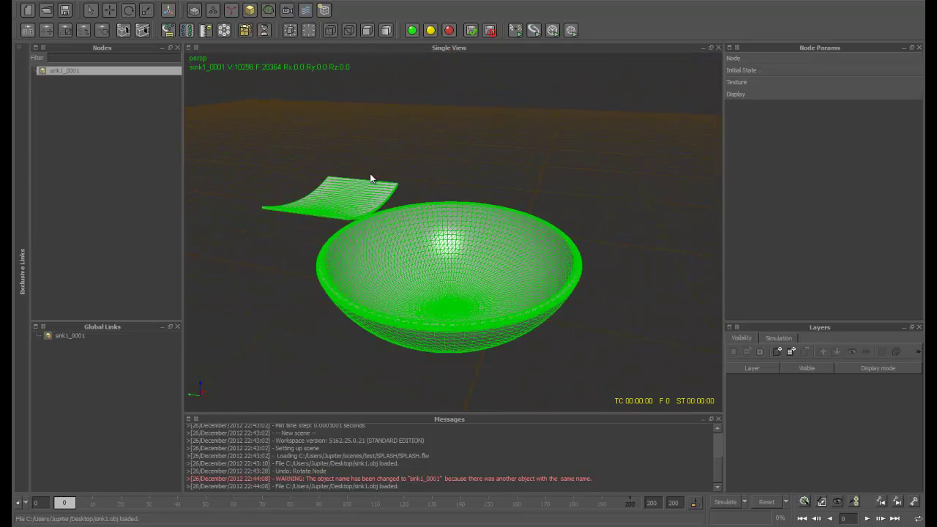
pyautogui.click(206, 31)
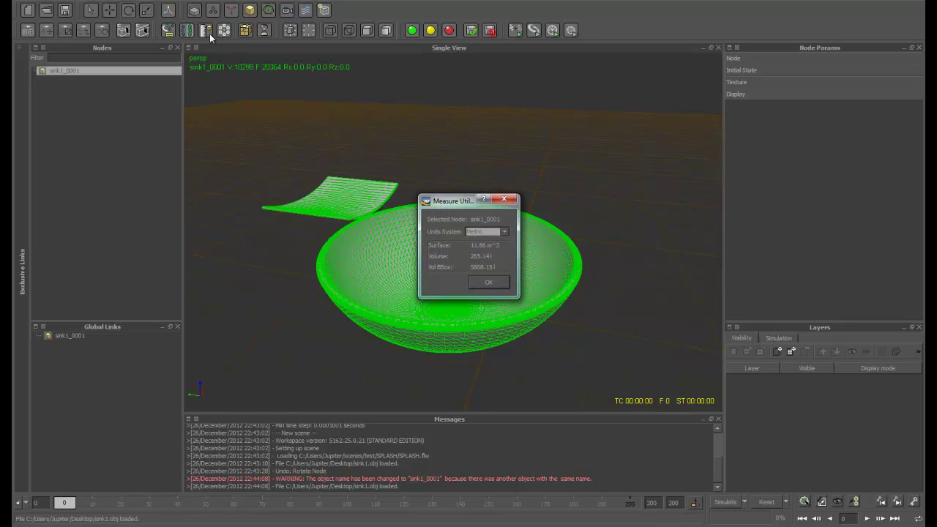
pyautogui.click(479, 232)
pyautogui.click(507, 200)
pyautogui.click(514, 172)
pyautogui.click(357, 193)
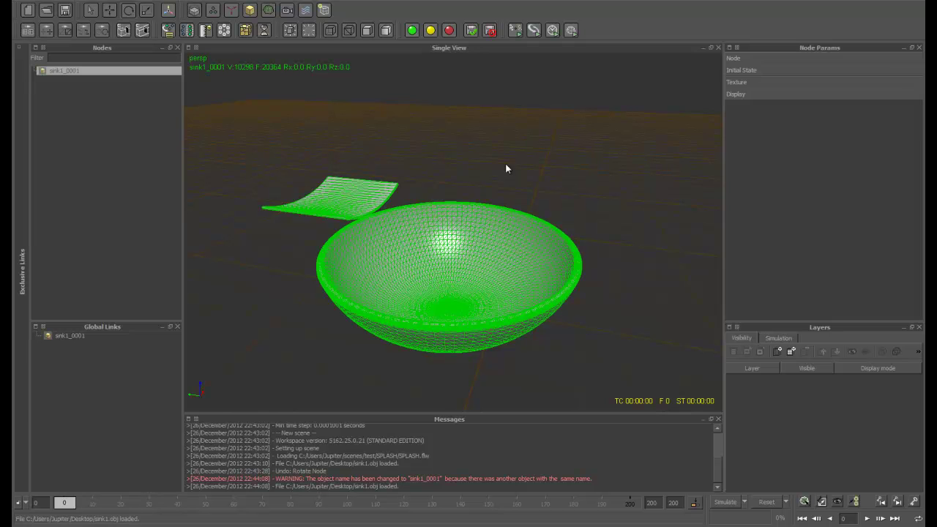
pyautogui.click(505, 164)
# Try out a circle emitter raised to the sink's curved plate and delete it.
pyautogui.keyDown('alt'); pyautogui.moveTo(556, 299); pyautogui.dragTo(486, 270, button='right'); pyautogui.keyUp('alt')
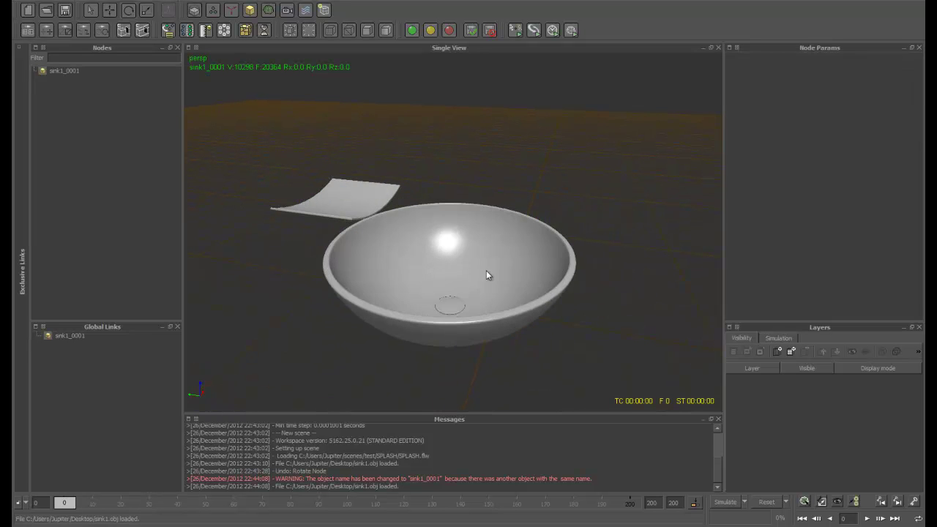
pyautogui.click(486, 270)
pyautogui.click(664, 366)
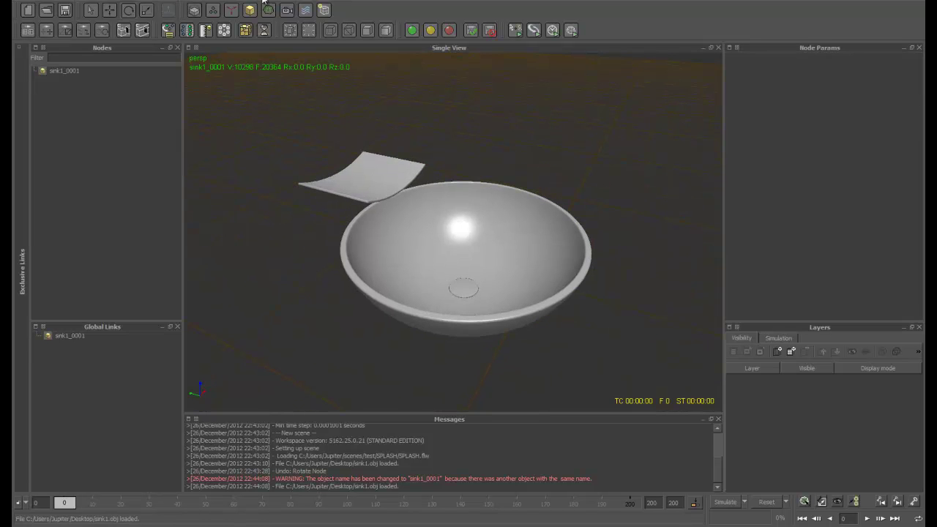
pyautogui.click(213, 14)
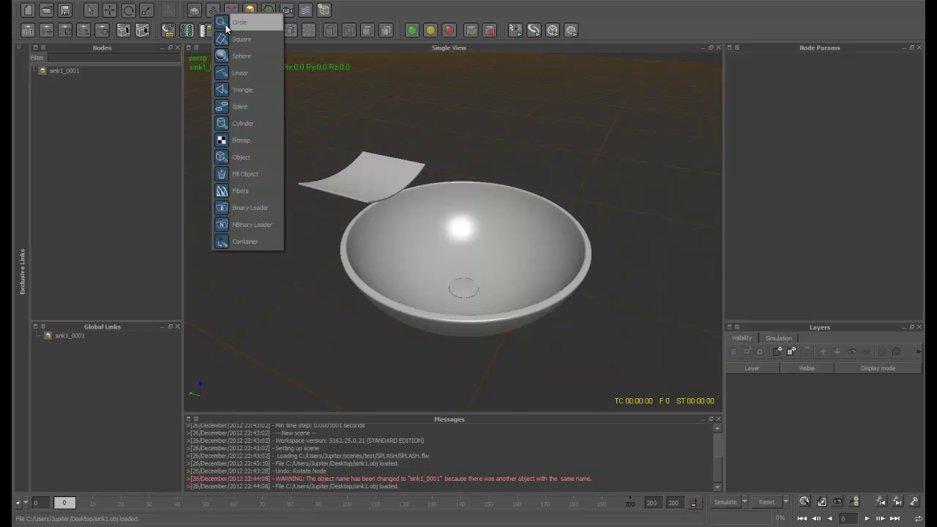
pyautogui.click(227, 24)
pyautogui.scroll(-3, 512, 293)
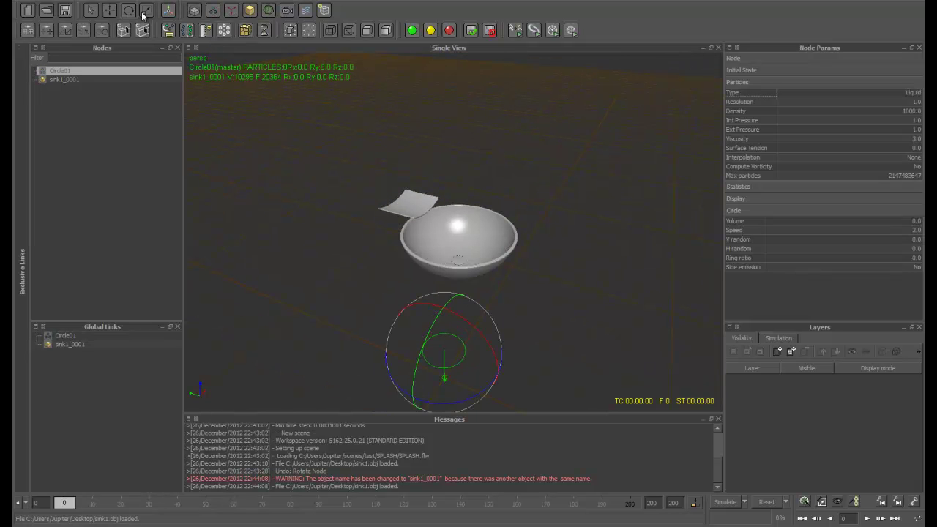
pyautogui.click(113, 11)
pyautogui.moveTo(443, 320); pyautogui.dragTo(442, 158)
pyautogui.scroll(5, 437, 247)
pyautogui.keyDown('alt'); pyautogui.moveTo(430, 258); pyautogui.dragTo(549, 246); pyautogui.keyUp('alt')
pyautogui.press('Delete')
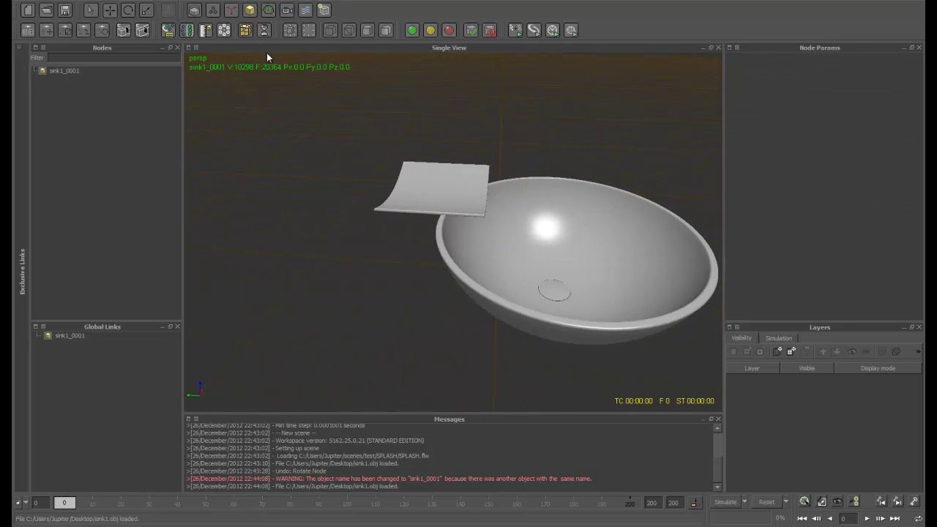
# Add a square emitter and raise it to the height of the sink's curved plate.
pyautogui.click(210, 13)
pyautogui.click(232, 45)
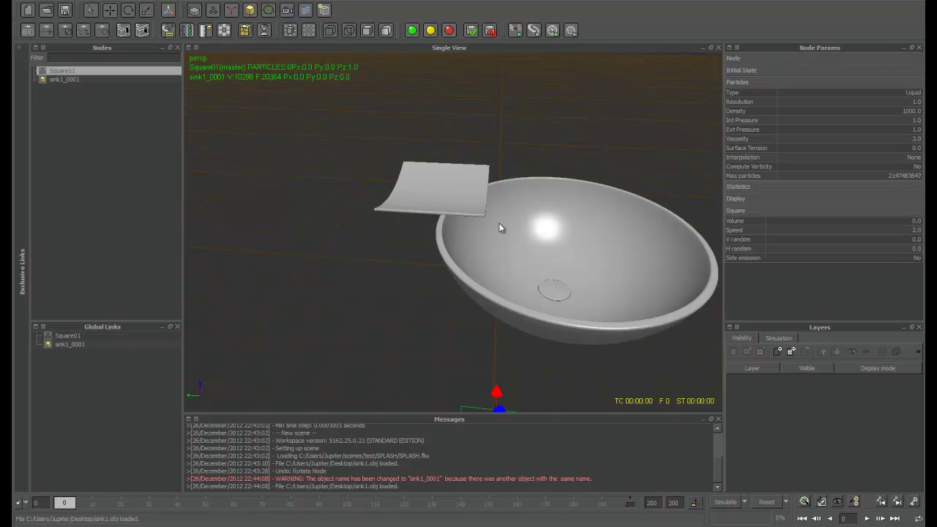
pyautogui.moveTo(500, 398); pyautogui.dragTo(503, 192)
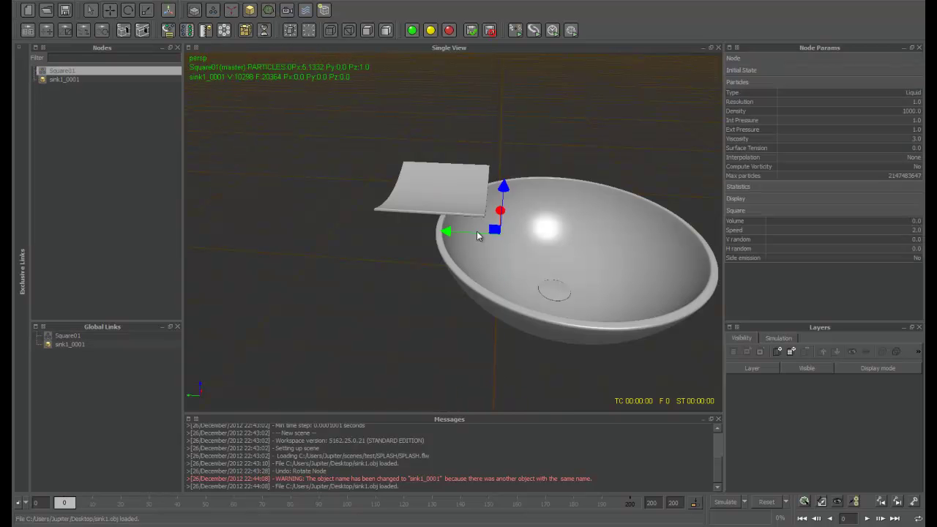
pyautogui.hotkey('ctrl', 'z')
pyautogui.keyDown('alt'); pyautogui.moveTo(529, 333); pyautogui.dragTo(470, 191); pyautogui.keyUp('alt')
pyautogui.scroll(-4, 505, 325)
# Rotate the square emitter about -86 degrees on X to face the bowl and scale it down to a thin strip.
pyautogui.click(128, 11)
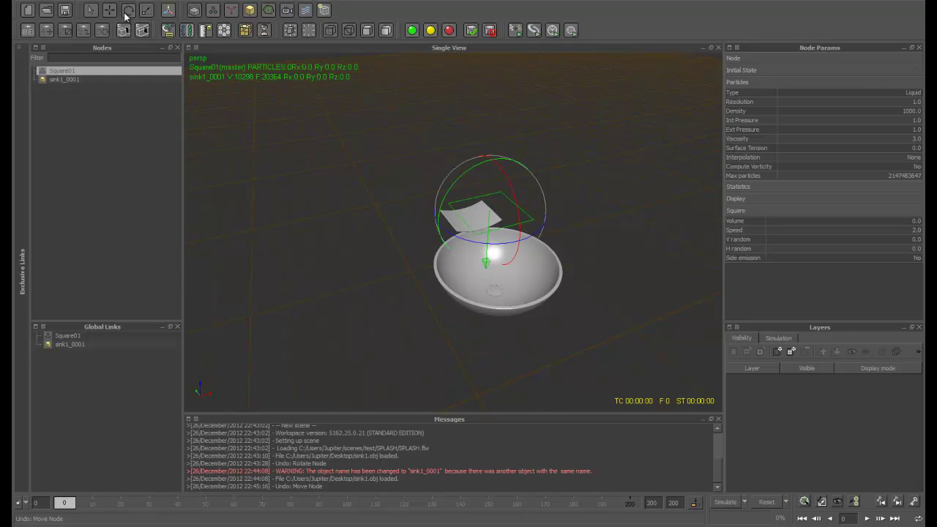
pyautogui.keyDown('alt'); pyautogui.moveTo(332, 225); pyautogui.dragTo(374, 47); pyautogui.keyUp('alt')
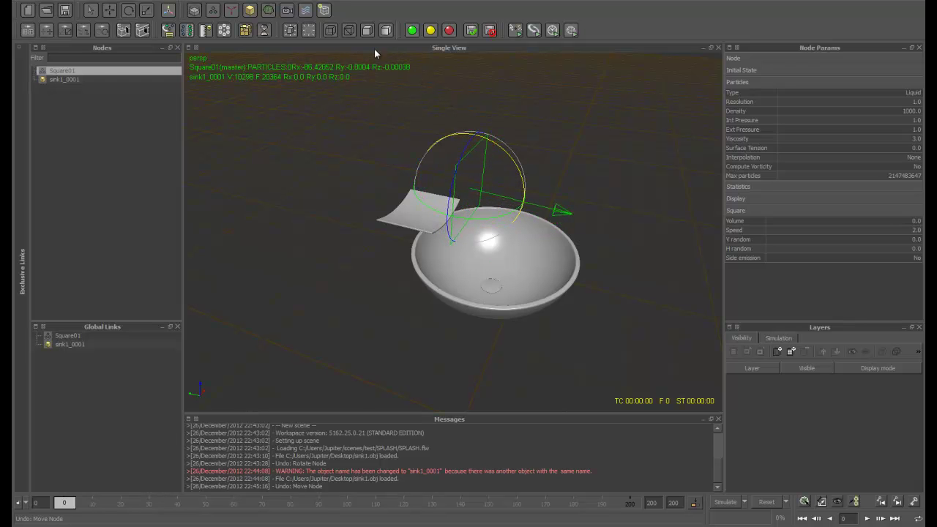
pyautogui.click(149, 10)
pyautogui.keyDown('alt'); pyautogui.moveTo(402, 240); pyautogui.dragTo(482, 183); pyautogui.keyUp('alt')
pyautogui.moveTo(492, 250); pyautogui.dragTo(500, 165)
# Position the square emitter behind the curved plate at about Y 1.07 and Z 4.76, aimed across the plate at the bowl.
pyautogui.keyDown('alt'); pyautogui.moveTo(479, 242); pyautogui.dragTo(564, 235); pyautogui.keyUp('alt')
pyautogui.click(110, 10)
pyautogui.keyDown('alt'); pyautogui.moveTo(395, 234); pyautogui.dragTo(394, 170); pyautogui.keyUp('alt')
pyautogui.hotkey('ctrl', 'z')
pyautogui.keyDown('alt'); pyautogui.moveTo(417, 210); pyautogui.dragTo(396, 260); pyautogui.keyUp('alt')
pyautogui.keyDown('alt'); pyautogui.moveTo(461, 307); pyautogui.dragTo(405, 325); pyautogui.keyUp('alt')
pyautogui.keyDown('alt'); pyautogui.moveTo(405, 325); pyautogui.dragTo(410, 294, button='right'); pyautogui.keyUp('alt')
pyautogui.keyDown('alt'); pyautogui.moveTo(397, 286); pyautogui.dragTo(476, 264, button='middle'); pyautogui.keyUp('alt')
pyautogui.keyDown('alt'); pyautogui.moveTo(476, 264); pyautogui.dragTo(513, 191); pyautogui.keyUp('alt')
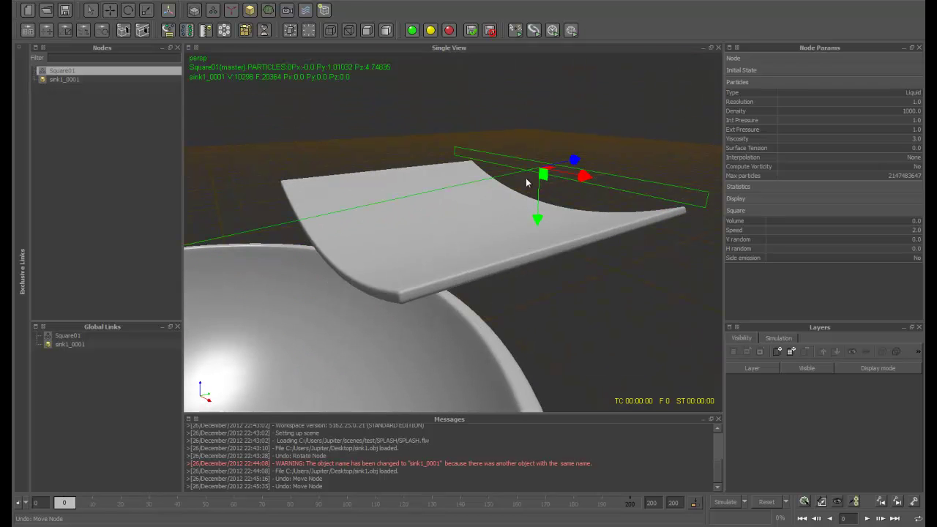
pyautogui.moveTo(555, 169); pyautogui.dragTo(593, 157)
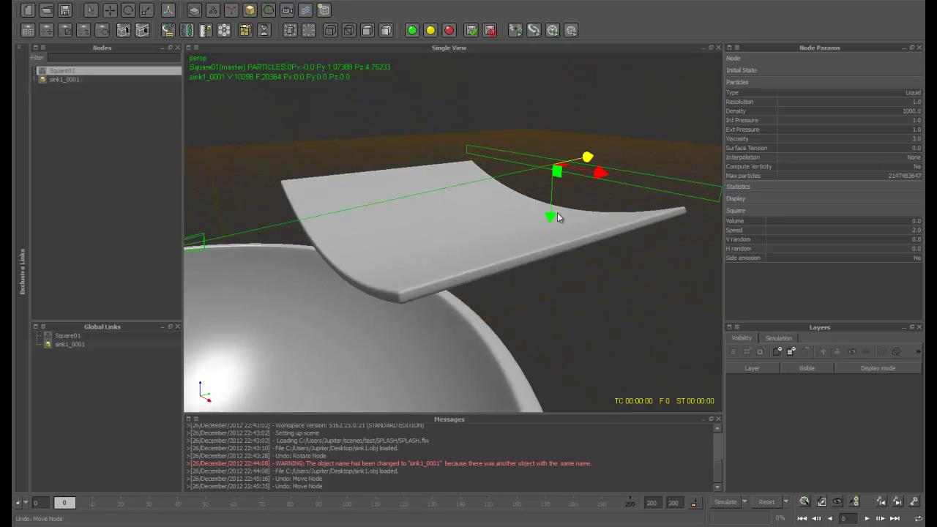
# Run a short test simulation of the square emitter, stop it and reset the scene.
pyautogui.click(736, 502)
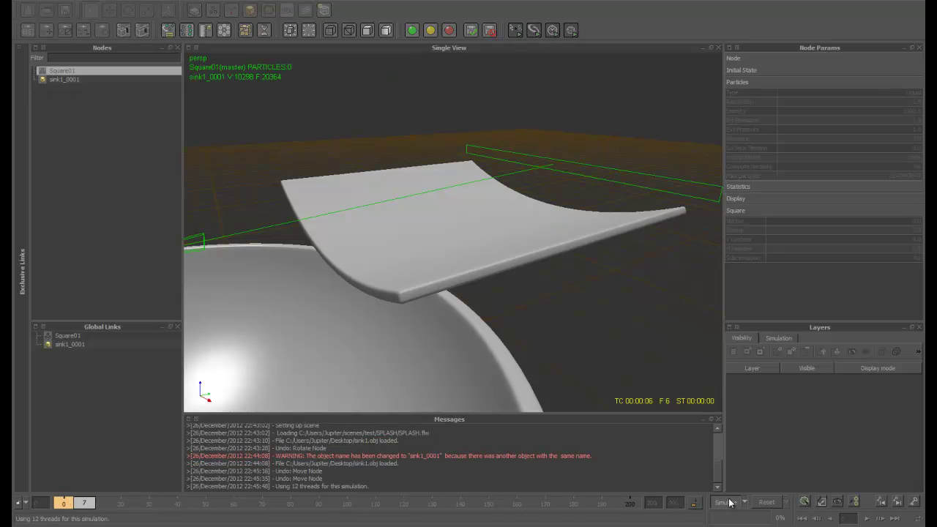
pyautogui.click(760, 502)
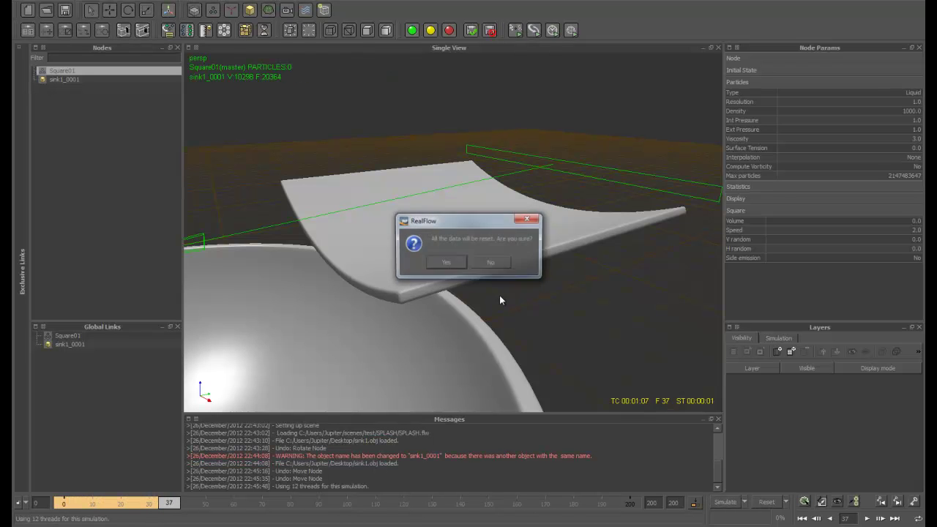
pyautogui.click(446, 259)
# Set the square emitter's particle resolution to 20 and its interpolation to Local.
pyautogui.keyDown('alt'); pyautogui.moveTo(547, 303); pyautogui.dragTo(388, 253); pyautogui.keyUp('alt')
pyautogui.keyDown('alt'); pyautogui.moveTo(626, 252); pyautogui.dragTo(683, 165); pyautogui.keyUp('alt')
pyautogui.click(899, 103)
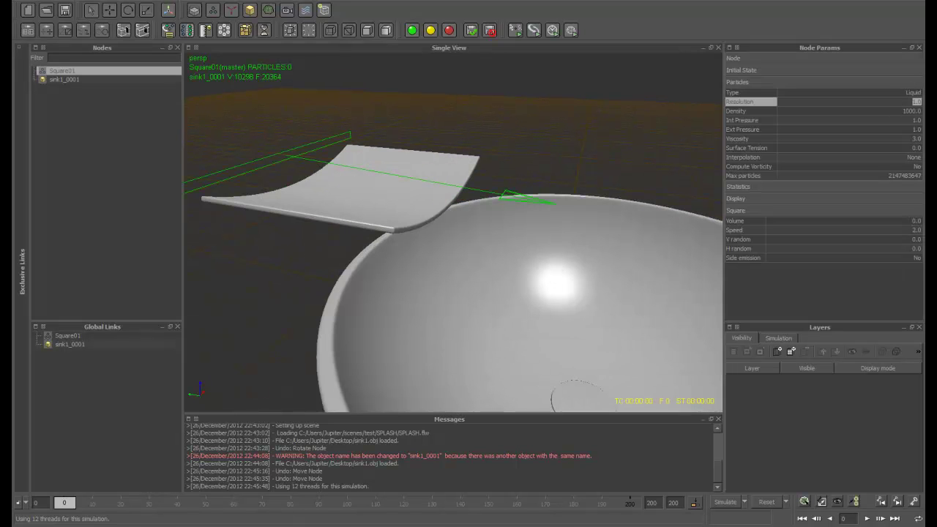
pyautogui.write('20')
pyautogui.press('Return')
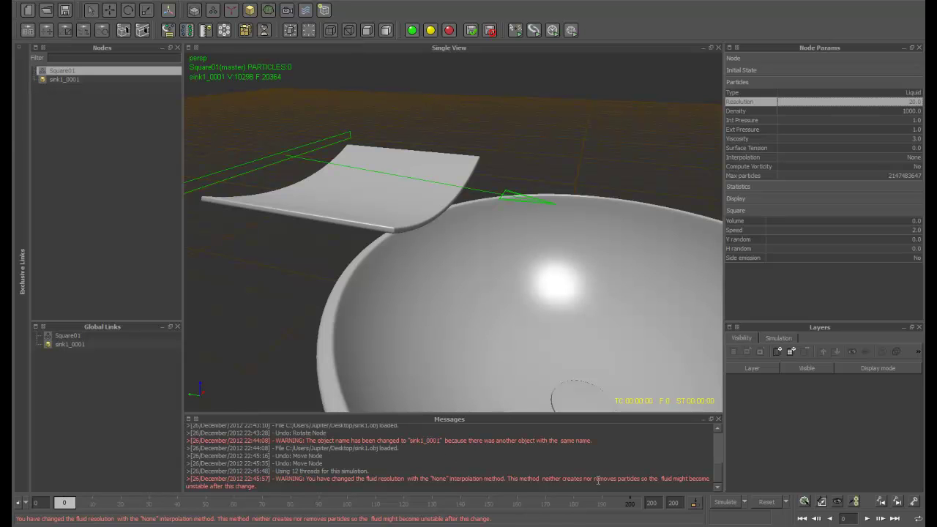
pyautogui.click(909, 159)
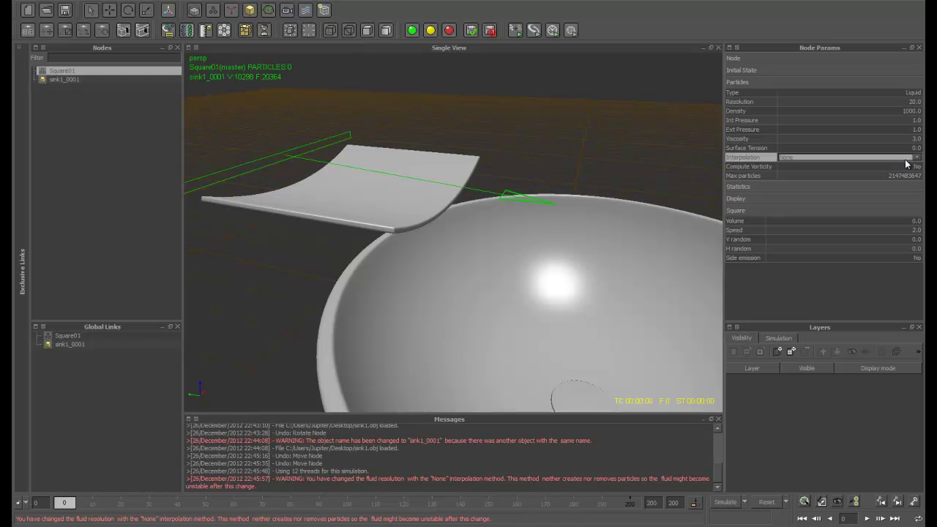
pyautogui.click(909, 159)
pyautogui.click(817, 182)
# Simulate the emitter at the higher resolution, check where the particles travel over the bowl, and reset the scene.
pyautogui.click(726, 503)
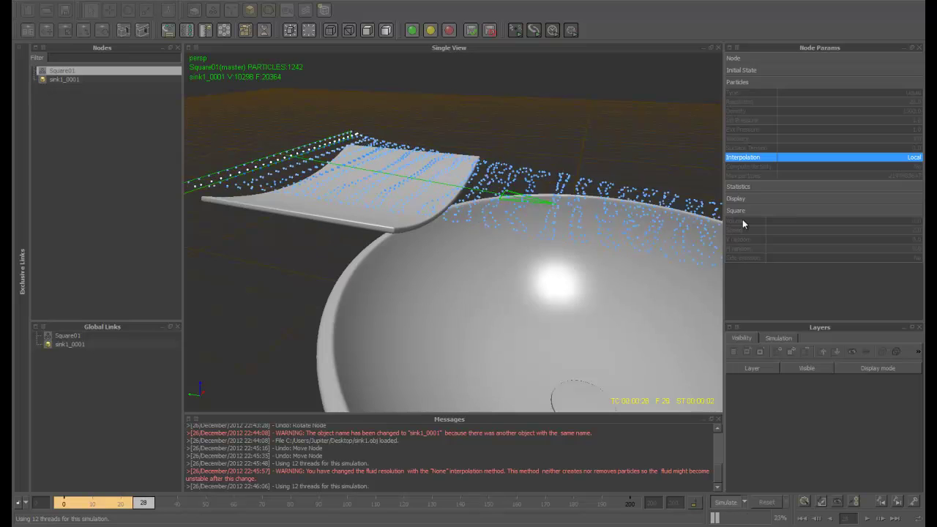
pyautogui.keyDown('alt'); pyautogui.moveTo(595, 296); pyautogui.dragTo(477, 266, button='middle'); pyautogui.keyUp('alt')
pyautogui.keyDown('alt'); pyautogui.moveTo(477, 266); pyautogui.dragTo(596, 276, button='right'); pyautogui.keyUp('alt')
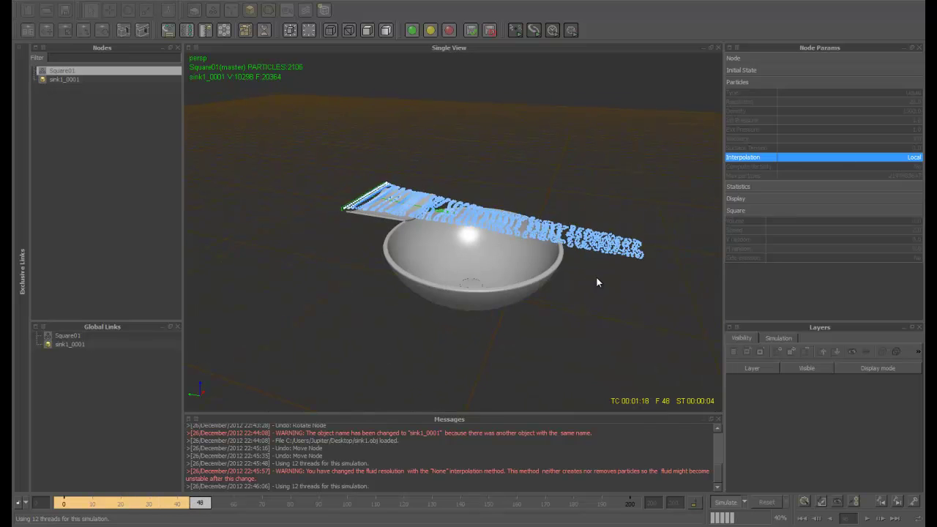
pyautogui.click(723, 507)
pyautogui.click(724, 503)
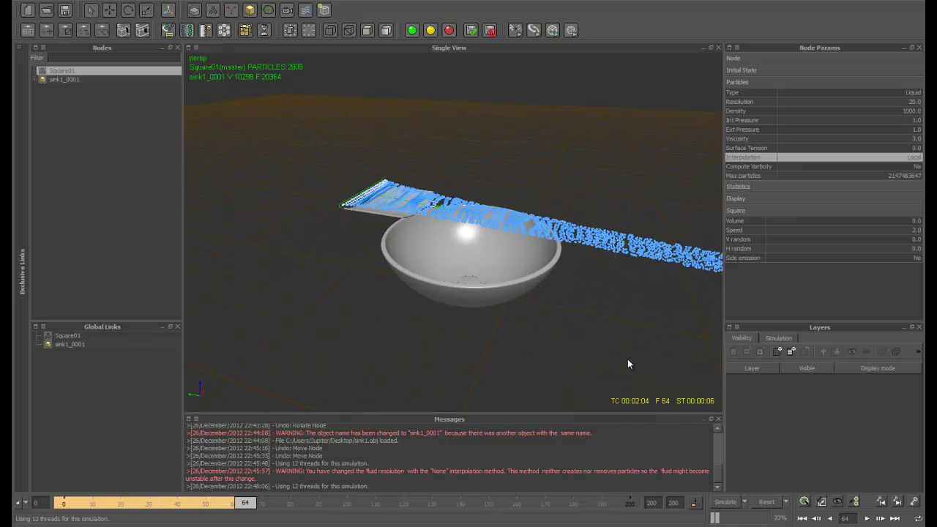
pyautogui.click(775, 506)
pyautogui.click(474, 262)
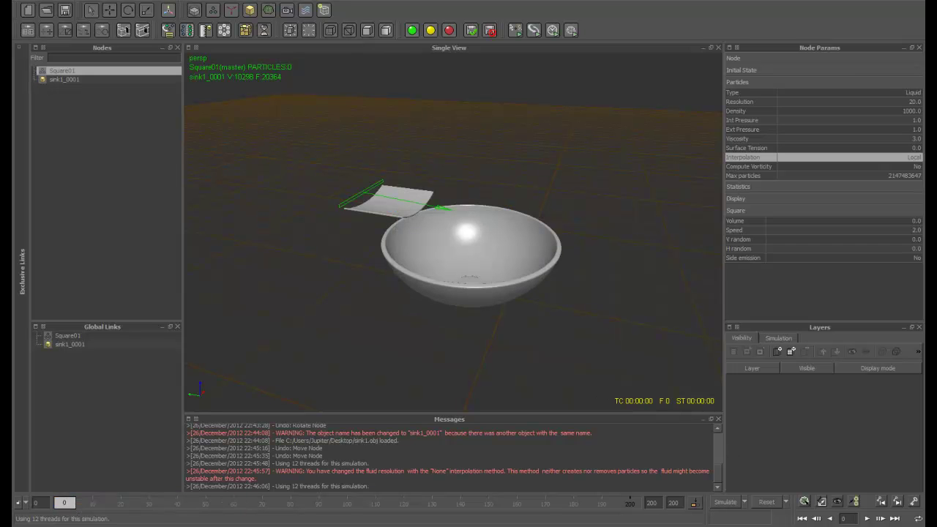
# Add a gravity daemon and move it clear of the sink to about Y -2.69 and Z 2.45.
pyautogui.click(235, 10)
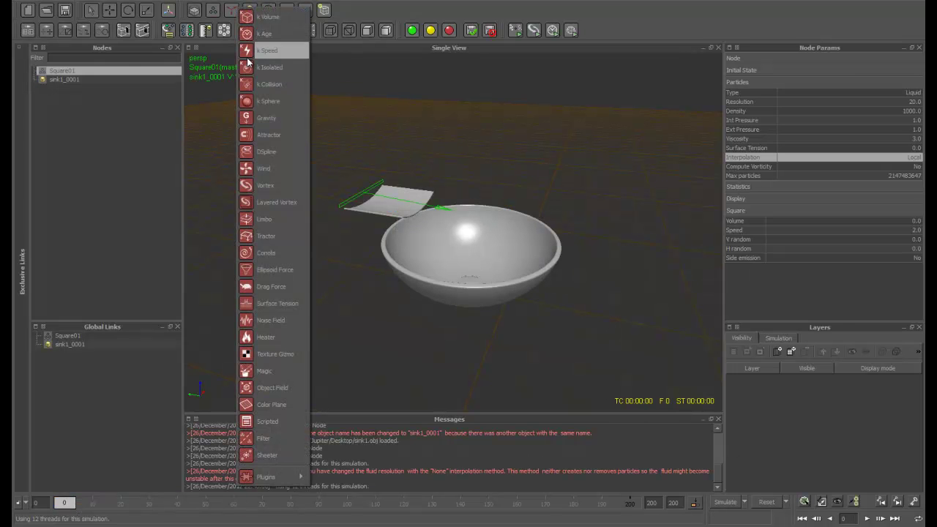
pyautogui.click(259, 120)
pyautogui.scroll(-3, 449, 251)
pyautogui.scroll(-3, 449, 251)
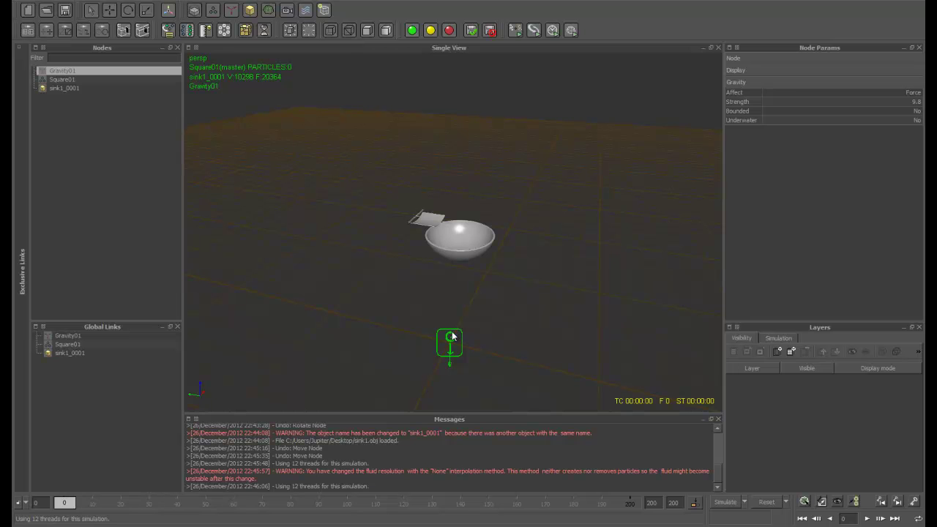
pyautogui.click(114, 11)
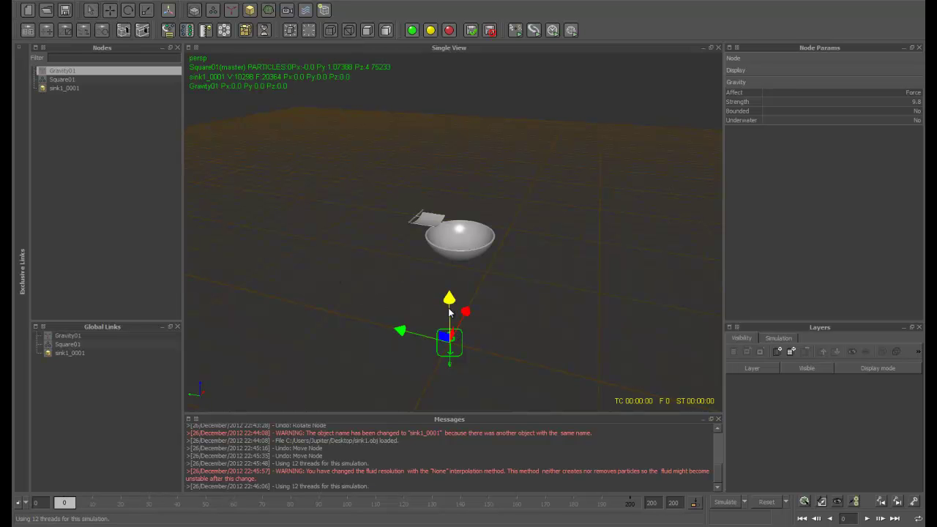
pyautogui.moveTo(449, 313); pyautogui.dragTo(479, 261)
pyautogui.scroll(4, 469, 249)
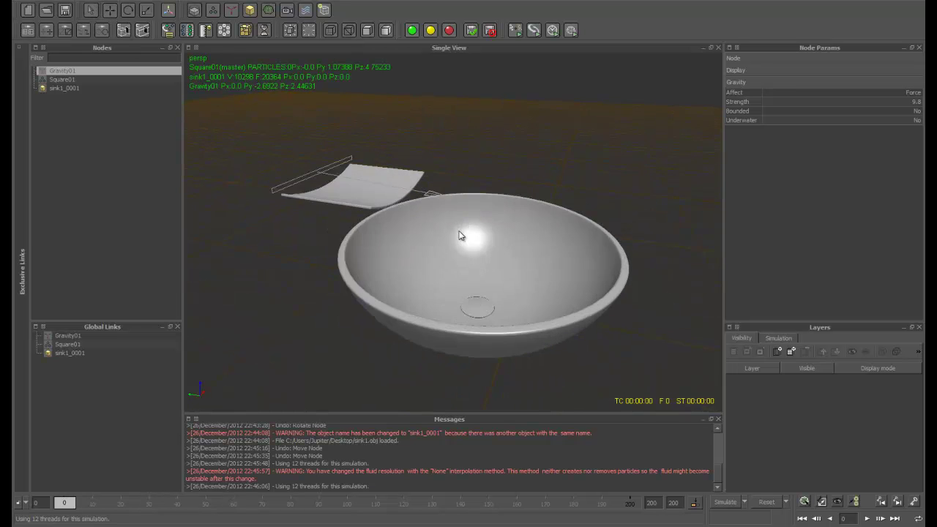
# Simulate the emitter with gravity and examine the particle stream between the curved plate and the bowl up close.
pyautogui.scroll(-2, 454, 253)
pyautogui.click(726, 502)
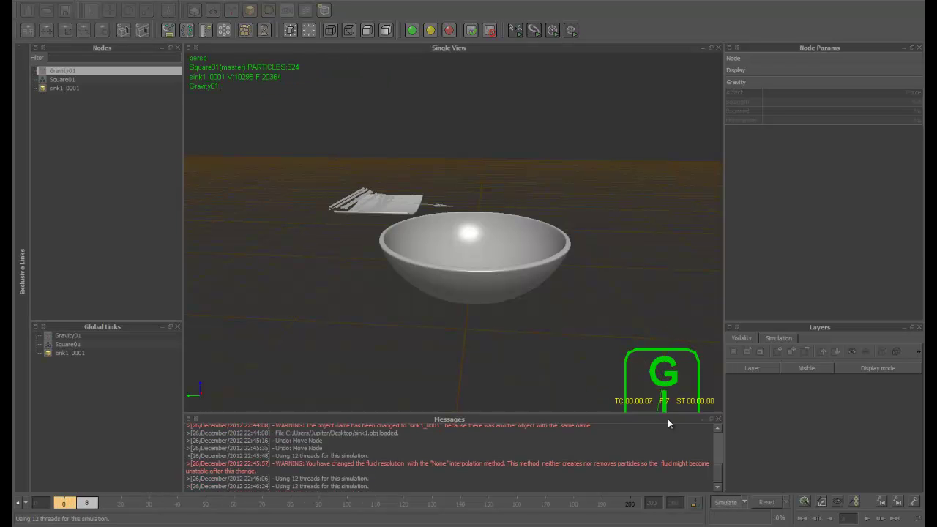
pyautogui.click(395, 208)
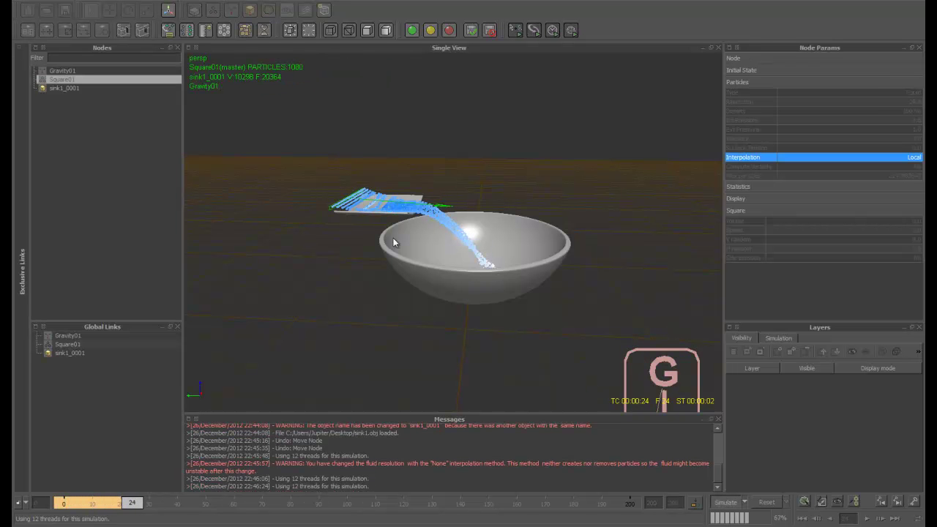
pyautogui.scroll(4, 503, 255)
pyautogui.keyDown('alt'); pyautogui.moveTo(497, 262); pyautogui.dragTo(488, 287); pyautogui.keyUp('alt')
pyautogui.scroll(3, 555, 330)
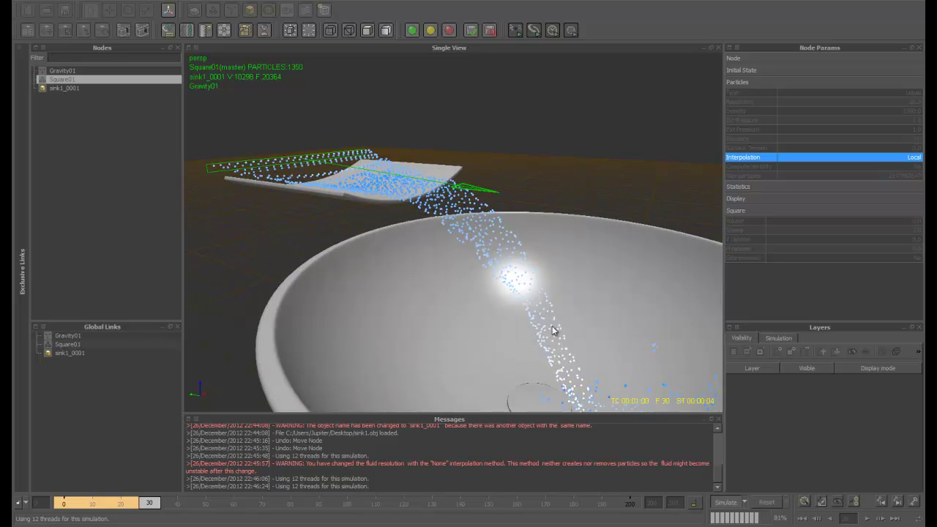
pyautogui.scroll(-2, 425, 183)
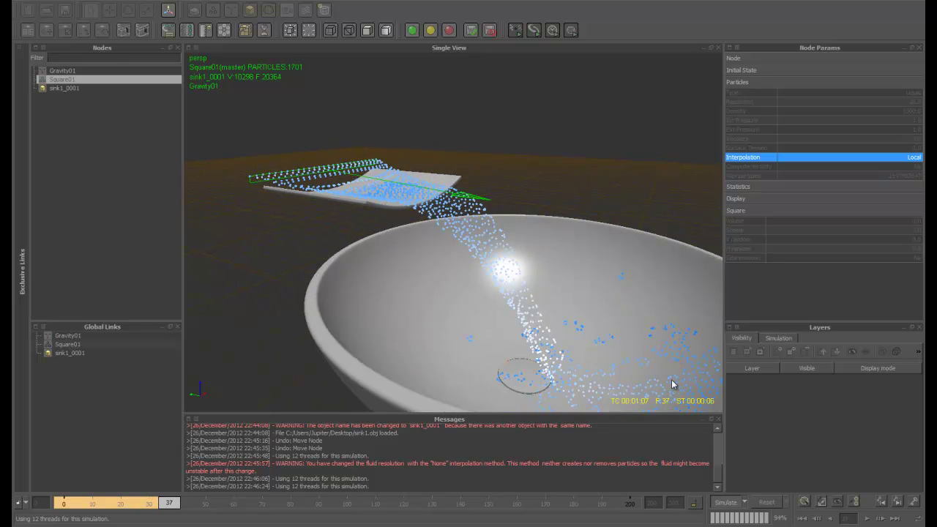
pyautogui.scroll(2, 596, 329)
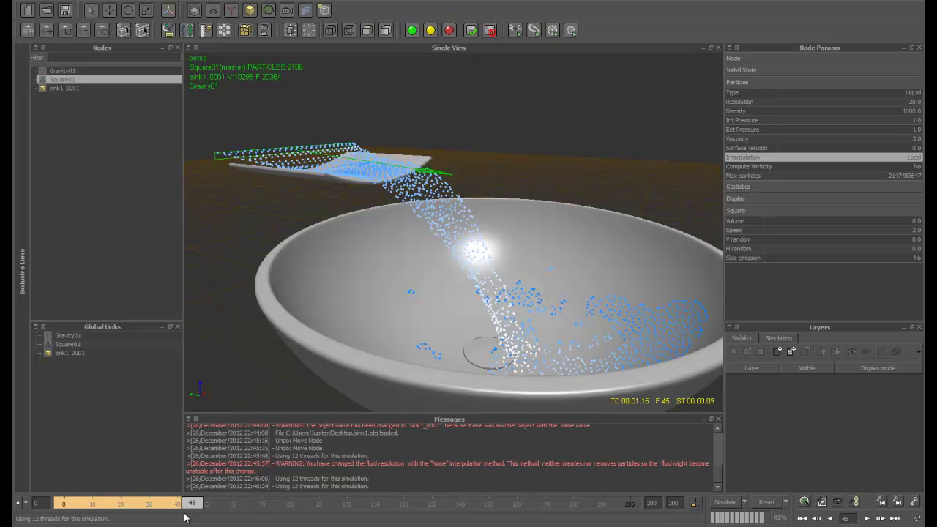
# Return to frame 0 and shift the square emitter slightly to about Y 1.08 and Z 4.73.
pyautogui.moveTo(192, 506); pyautogui.dragTo(30, 502)
pyautogui.keyDown('alt'); pyautogui.moveTo(262, 377); pyautogui.dragTo(335, 213); pyautogui.keyUp('alt')
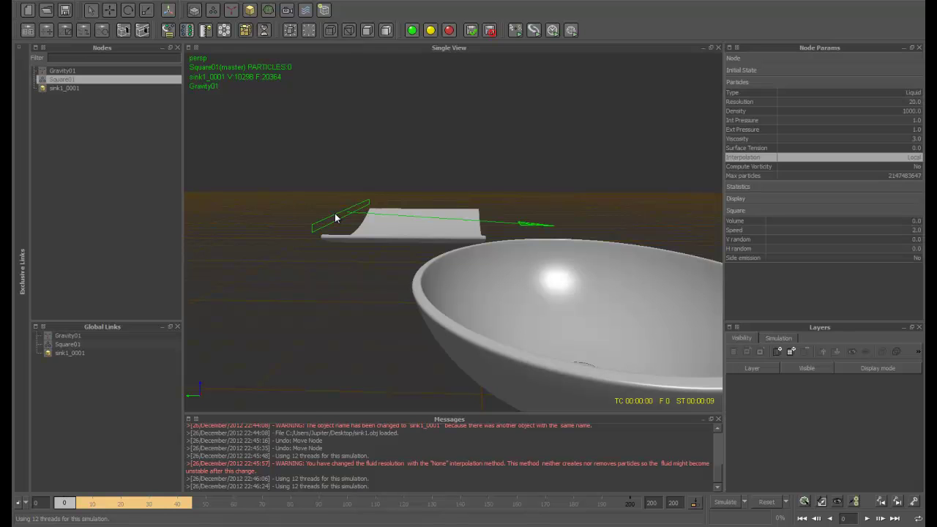
pyautogui.click(109, 9)
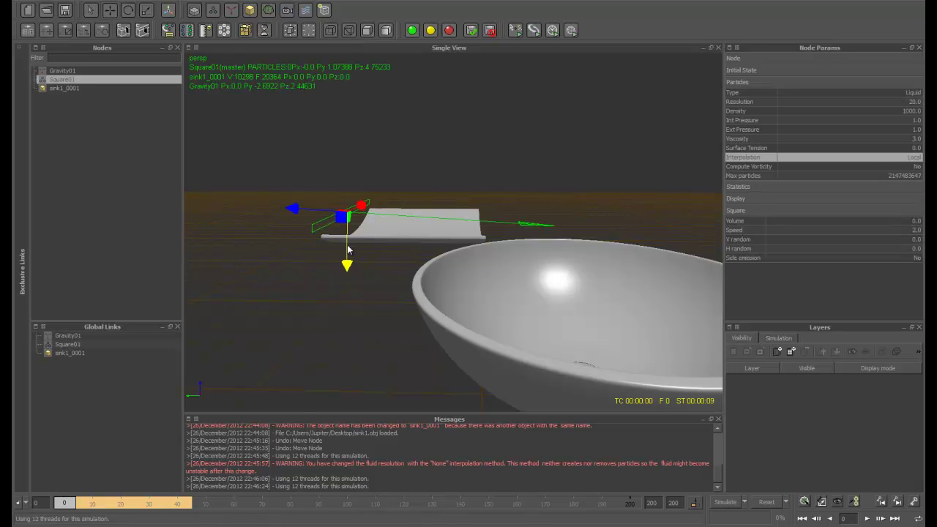
pyautogui.moveTo(349, 262); pyautogui.dragTo(349, 258)
pyautogui.keyDown('alt'); pyautogui.moveTo(353, 265); pyautogui.dragTo(353, 205); pyautogui.keyUp('alt')
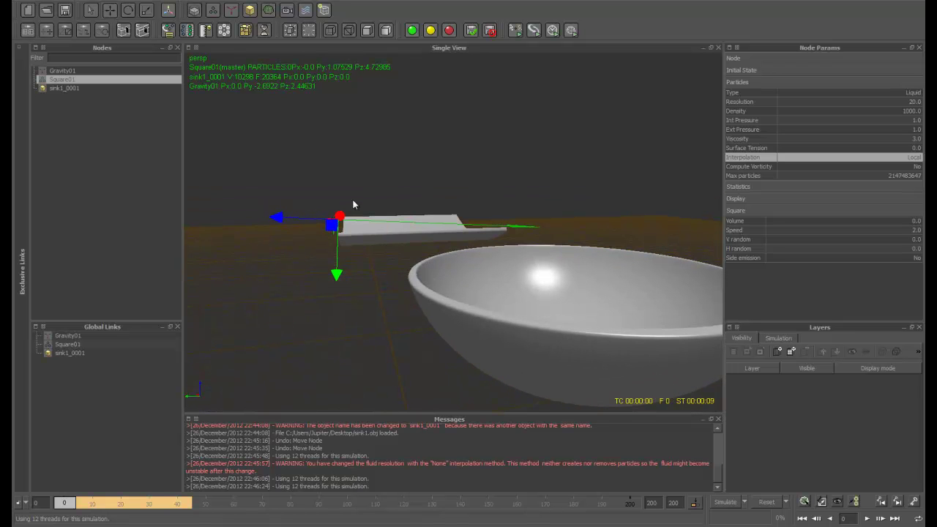
# Reset the cached simulation data, simulate again from the adjusted emitter position and stop after checking the flow.
pyautogui.click(724, 502)
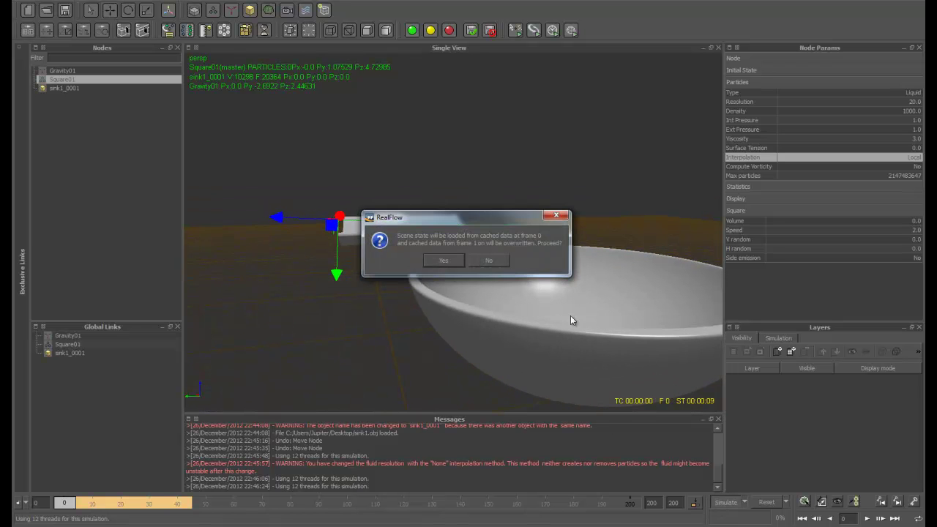
pyautogui.click(490, 262)
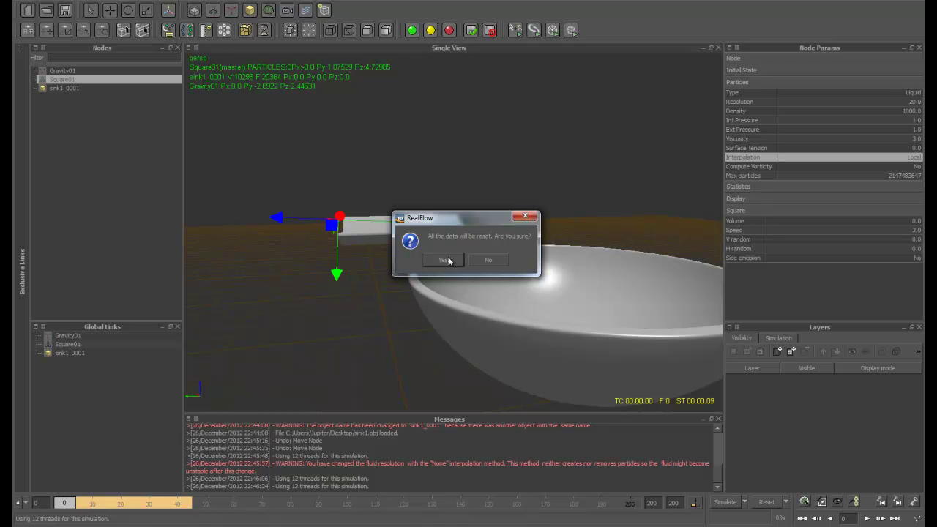
pyautogui.click(451, 262)
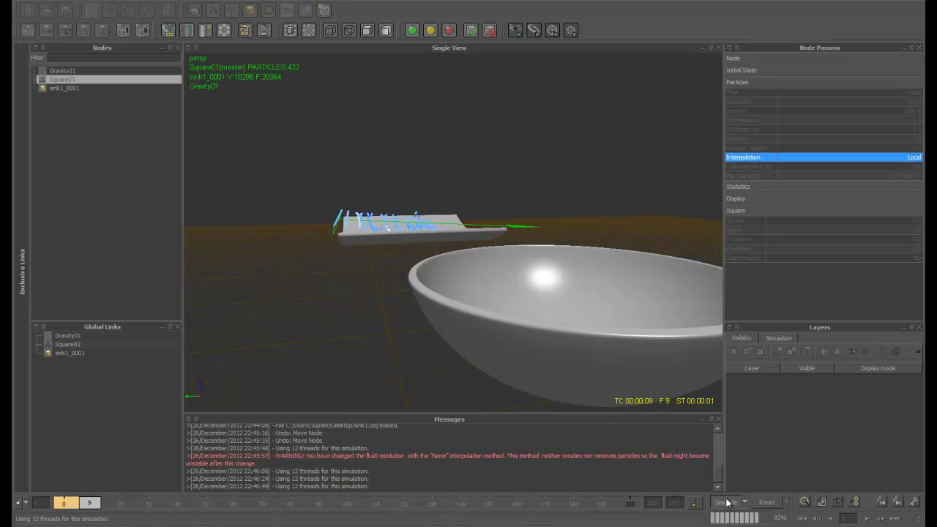
pyautogui.moveTo(399, 233)
pyautogui.keyDown('alt'); pyautogui.mouseDown()
pyautogui.moveTo(389, 246)
pyautogui.moveTo(338, 243)
pyautogui.moveTo(415, 242)
pyautogui.mouseUp(); pyautogui.keyUp('alt')
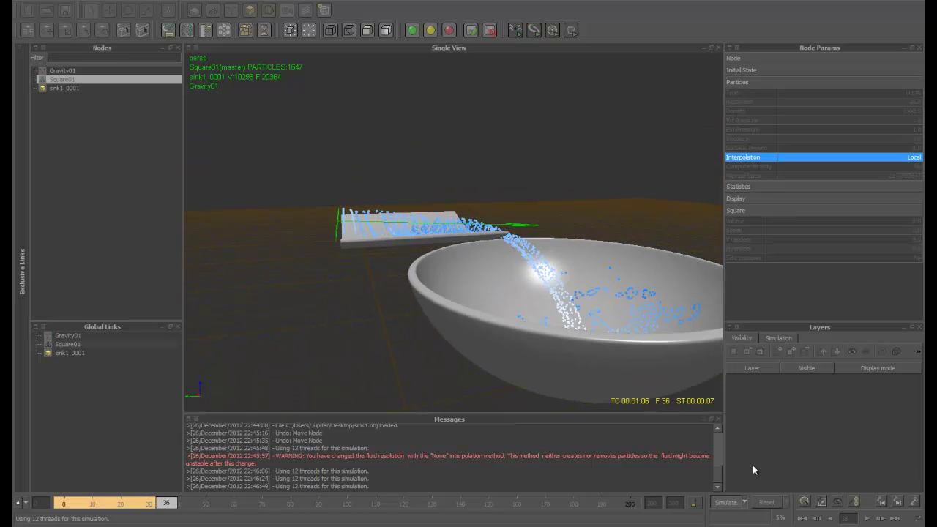
pyautogui.click(726, 502)
# Rotate the square emitter slightly and move it to about Y 1.05 and Z 4.71 at the curved plate's back edge.
pyautogui.keyDown('alt'); pyautogui.moveTo(442, 366); pyautogui.dragTo(414, 293, button='right'); pyautogui.keyUp('alt')
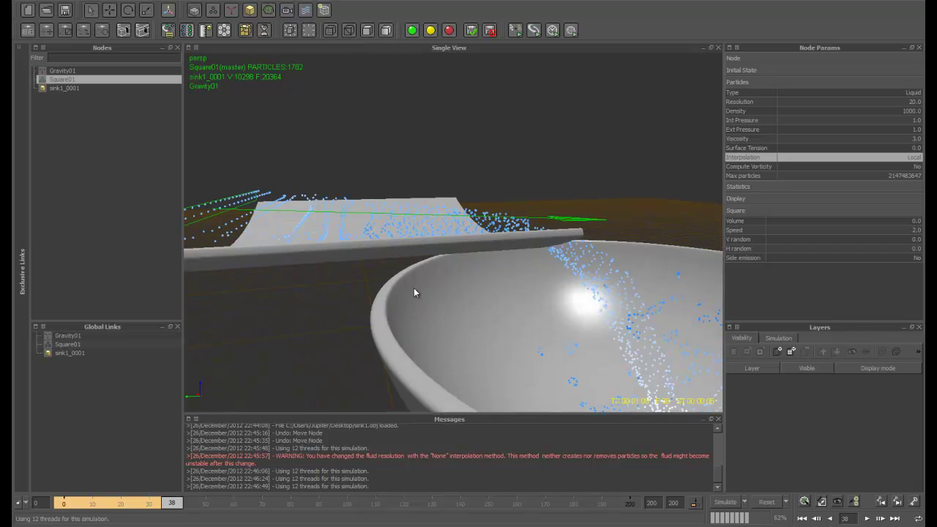
pyautogui.keyDown('alt'); pyautogui.moveTo(332, 277); pyautogui.dragTo(461, 243); pyautogui.keyUp('alt')
pyautogui.click(308, 229)
pyautogui.click(310, 243)
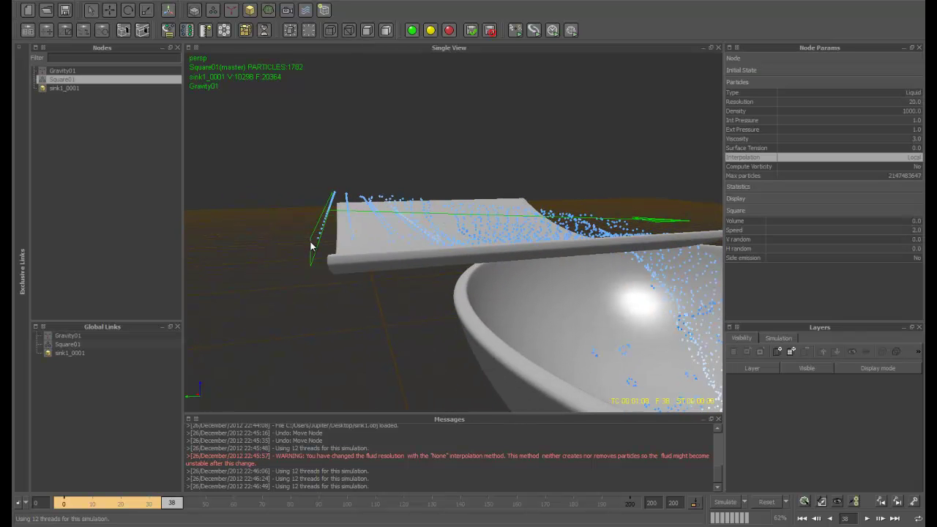
pyautogui.click(123, 12)
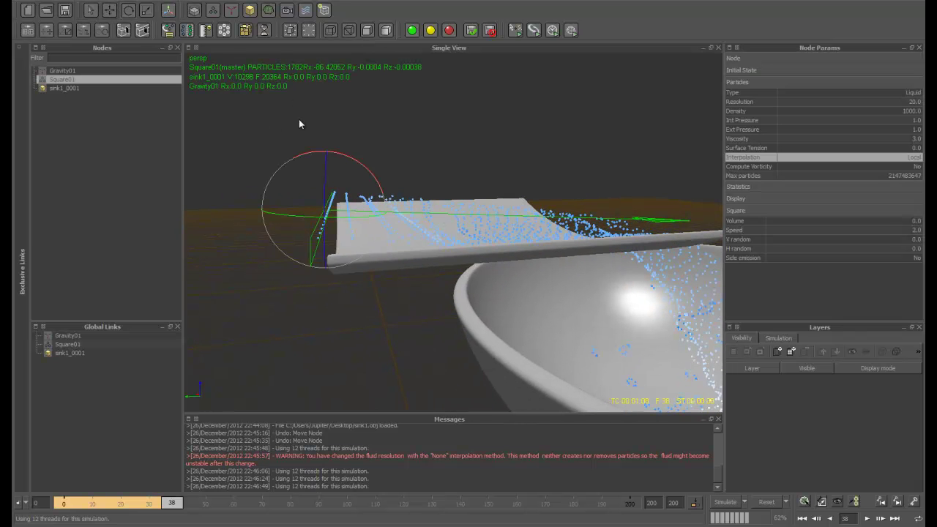
pyautogui.moveTo(362, 166); pyautogui.dragTo(361, 162)
pyautogui.click(110, 10)
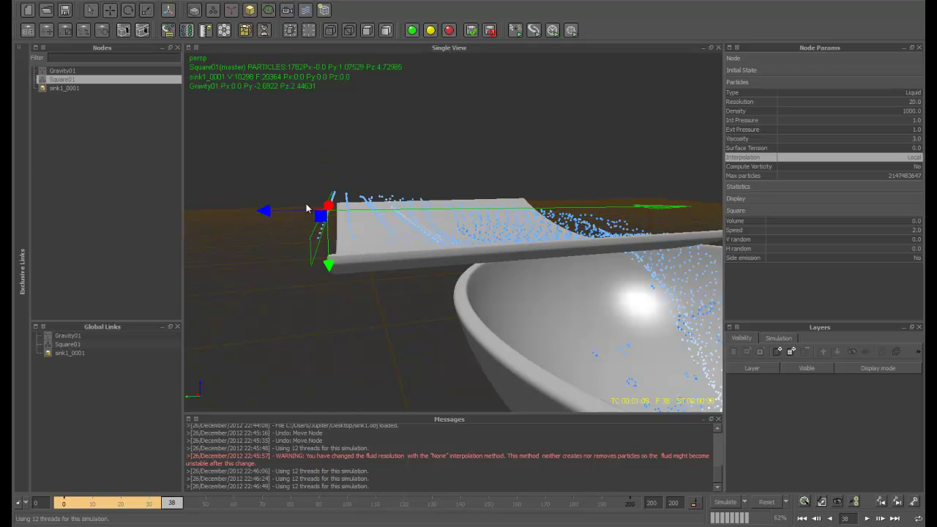
pyautogui.moveTo(309, 209); pyautogui.dragTo(306, 209)
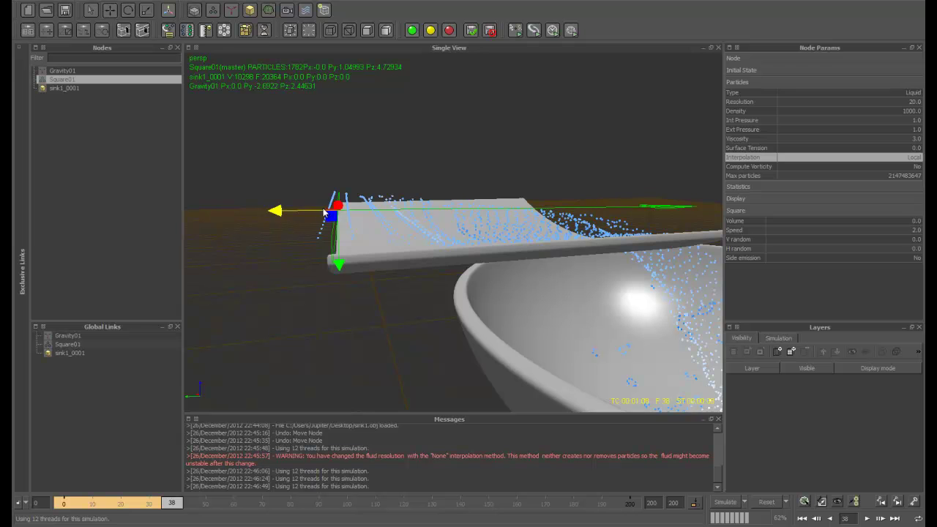
pyautogui.moveTo(339, 262); pyautogui.dragTo(322, 150)
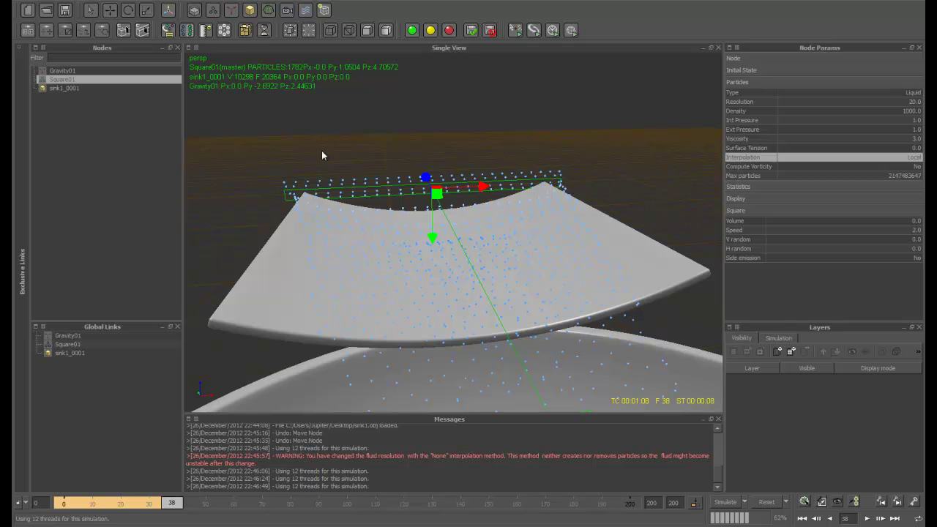
# Narrow the square emitter to an X scale of about 0.75 so it fits between the curved plate's raised corners.
pyautogui.click(144, 11)
pyautogui.click(467, 184)
pyautogui.click(467, 188)
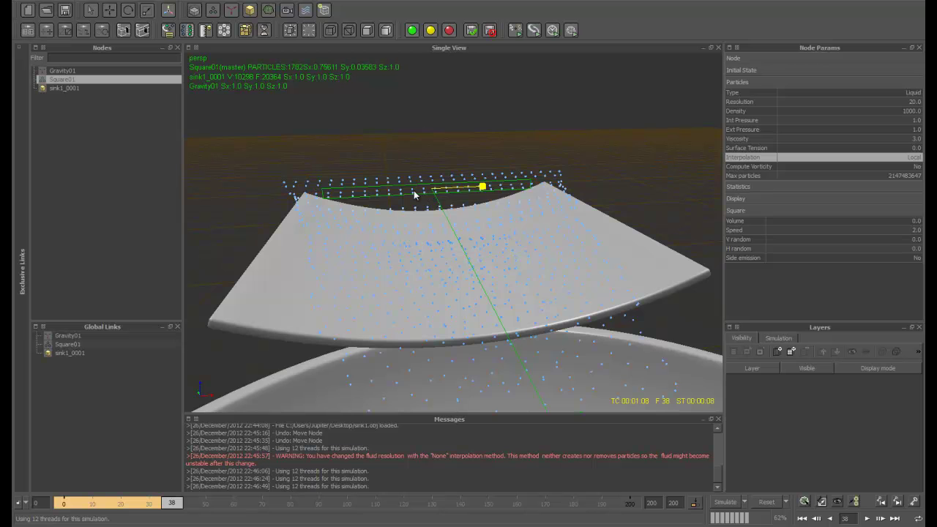
# Reset all simulation data, simulate the narrowed emitter for about 20 frames and examine the flow over the plate from the side.
pyautogui.keyDown('alt'); pyautogui.moveTo(536, 266); pyautogui.dragTo(559, 268); pyautogui.keyUp('alt')
pyautogui.click(775, 502)
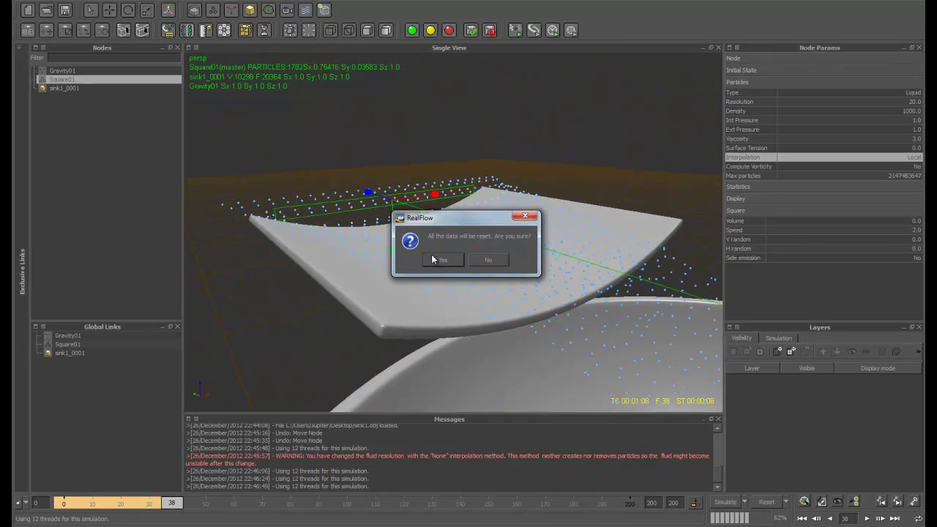
pyautogui.press('Return')
pyautogui.click(723, 502)
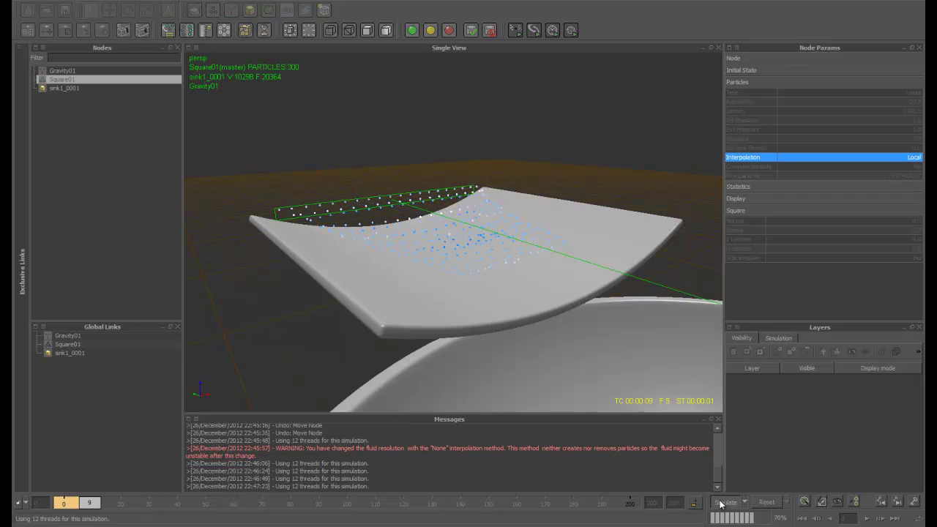
pyautogui.click(723, 502)
pyautogui.keyDown('alt'); pyautogui.moveTo(447, 273); pyautogui.dragTo(457, 231); pyautogui.keyUp('alt')
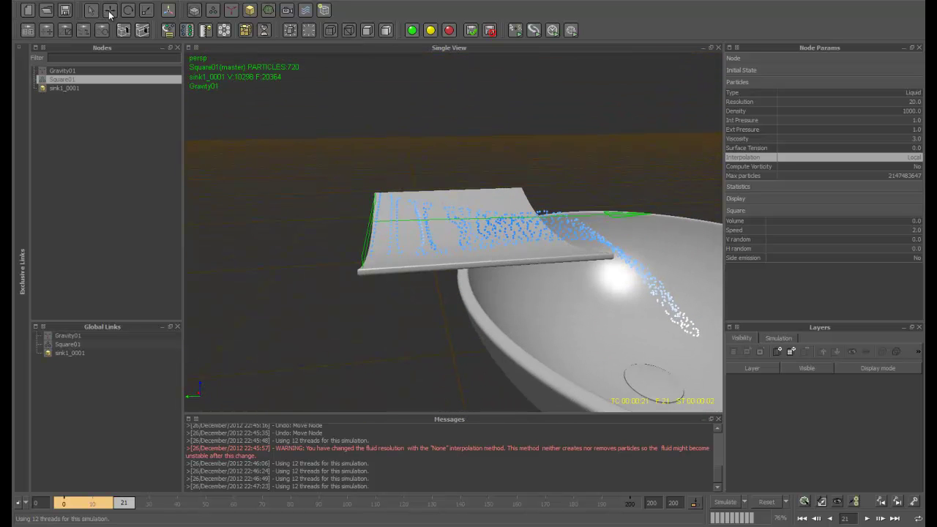
# Move the square emitter slightly back from the plate's edge, continue the simulation and stop it around frame 53.
pyautogui.click(109, 10)
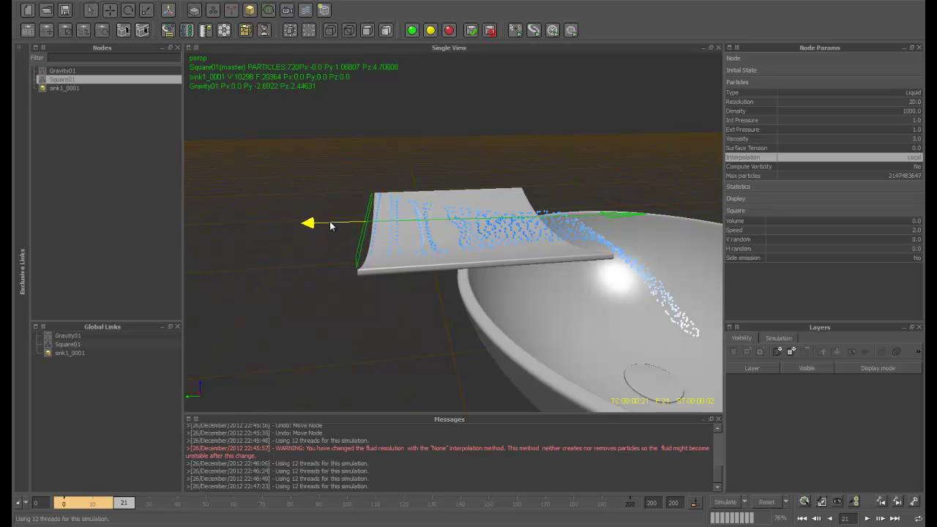
pyautogui.click(735, 503)
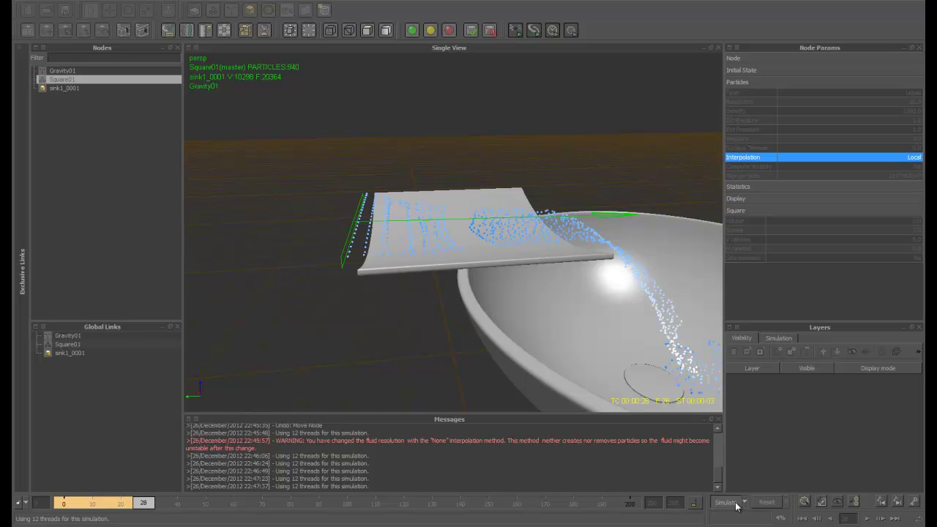
pyautogui.keyDown('alt'); pyautogui.moveTo(479, 291); pyautogui.dragTo(410, 258); pyautogui.keyUp('alt')
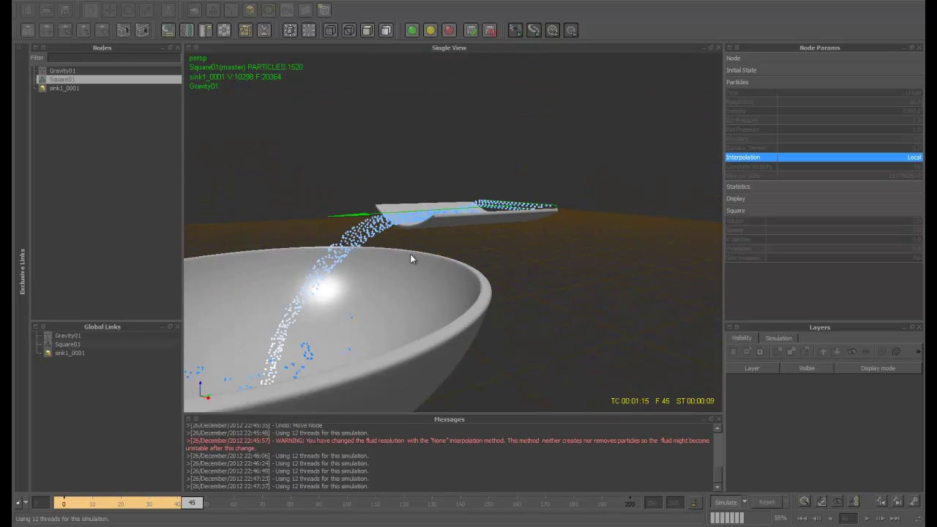
pyautogui.click(716, 501)
# Reset all simulation data and widen the square emitter to an X scale of about 0.90 to span the plate.
pyautogui.click(768, 505)
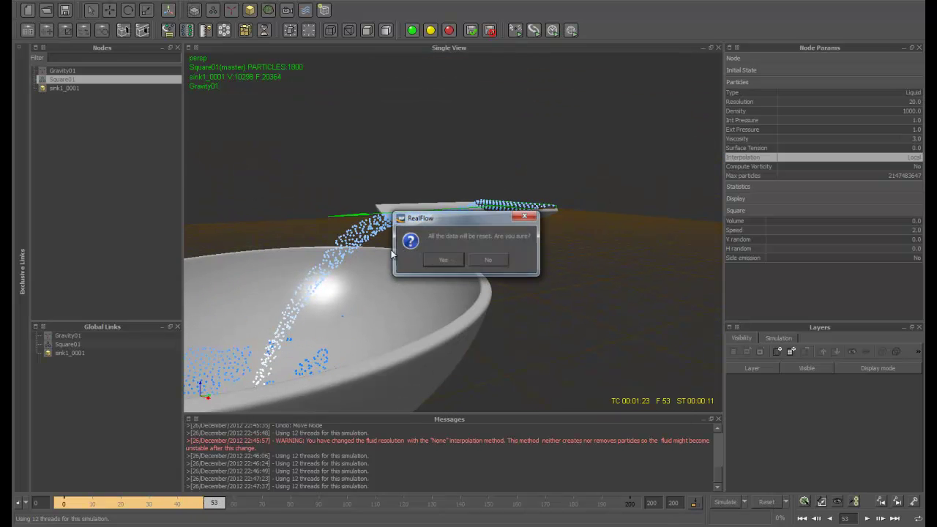
pyautogui.click(436, 259)
pyautogui.keyDown('alt'); pyautogui.moveTo(436, 259); pyautogui.dragTo(467, 223); pyautogui.keyUp('alt')
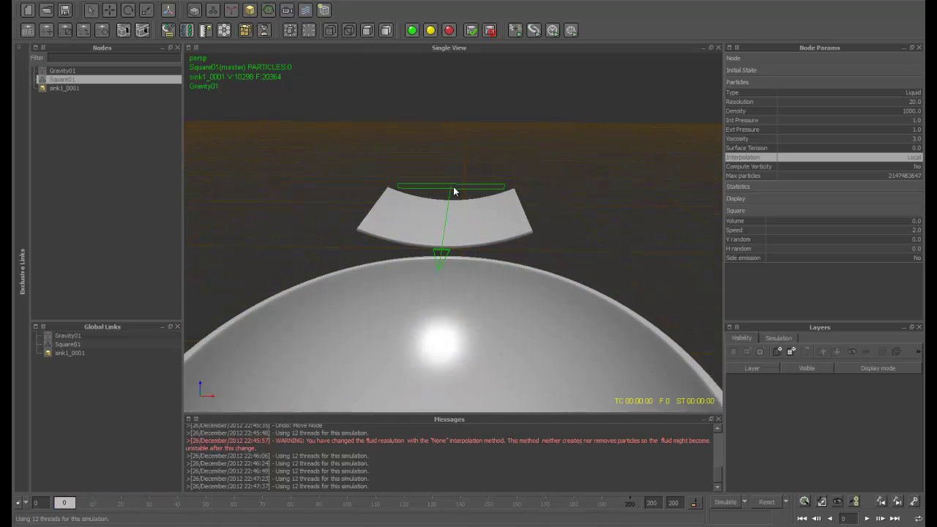
pyautogui.click(454, 189)
pyautogui.click(451, 187)
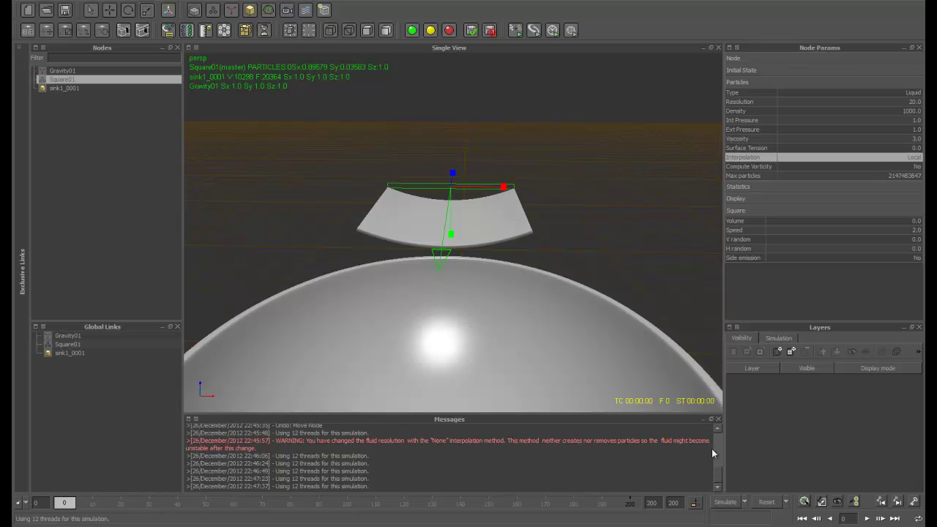
# Simulate the widened emitter up to frame 40 and inspect how the stream falls from the plate into the bowl.
pyautogui.click(725, 502)
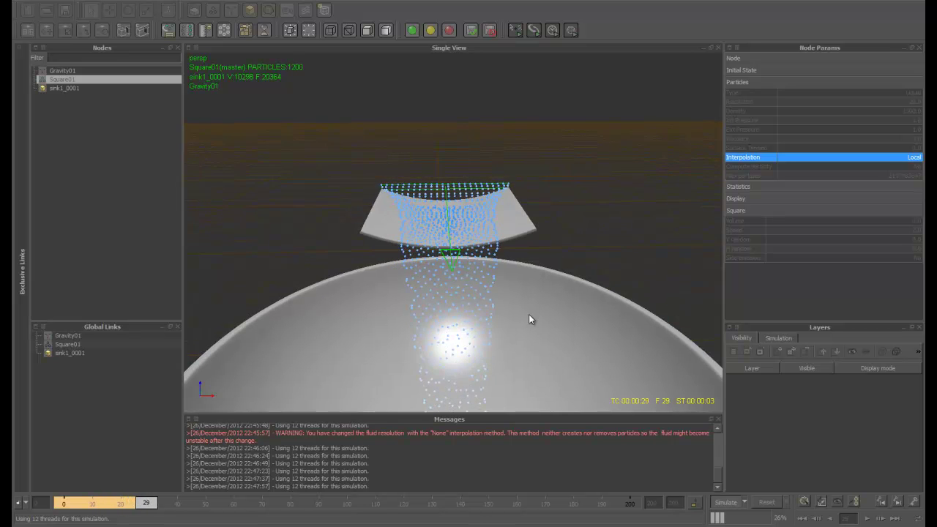
pyautogui.keyDown('alt'); pyautogui.moveTo(529, 315); pyautogui.dragTo(533, 319); pyautogui.keyUp('alt')
pyautogui.keyDown('alt'); pyautogui.moveTo(557, 303); pyautogui.dragTo(532, 225, button='middle'); pyautogui.keyUp('alt')
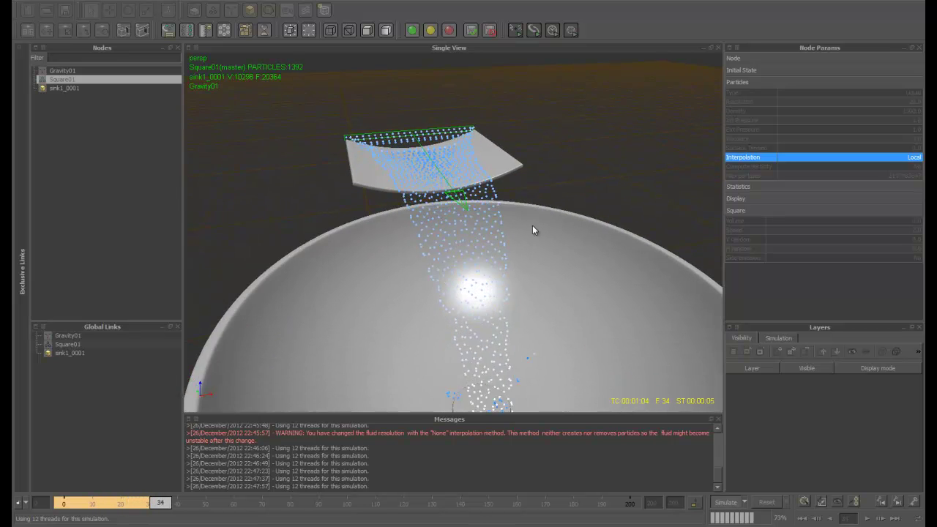
pyautogui.click(732, 502)
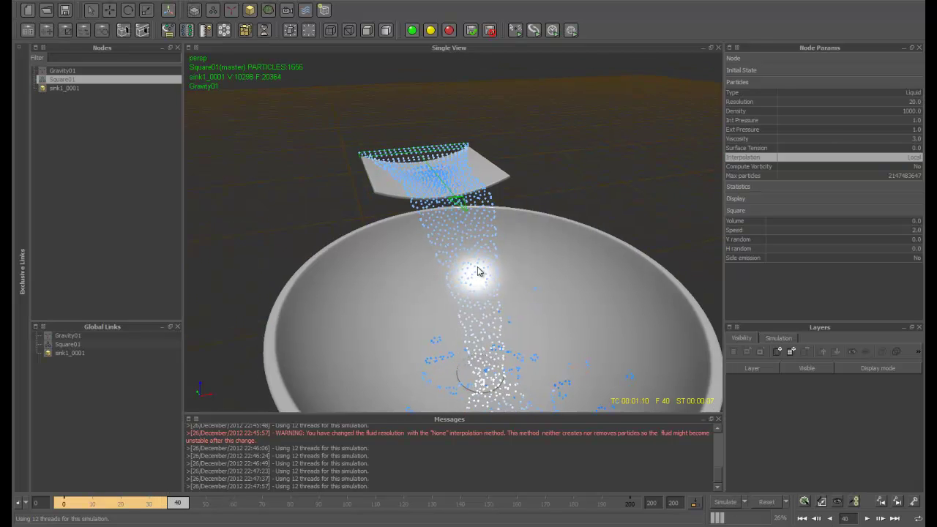
pyautogui.keyDown('alt'); pyautogui.moveTo(477, 271); pyautogui.dragTo(522, 261); pyautogui.keyUp('alt')
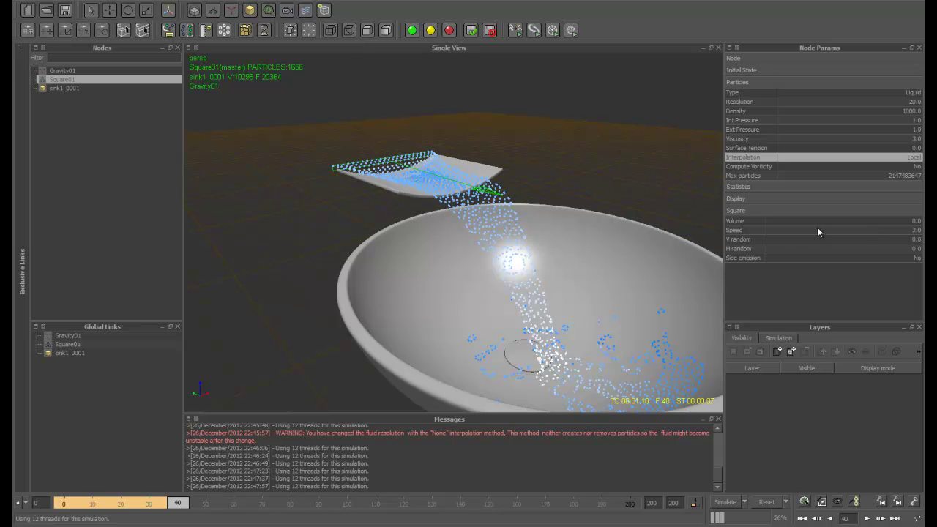
# Set the square emitter's V random and H random to 1.0 and reset all simulation data.
pyautogui.click(907, 239)
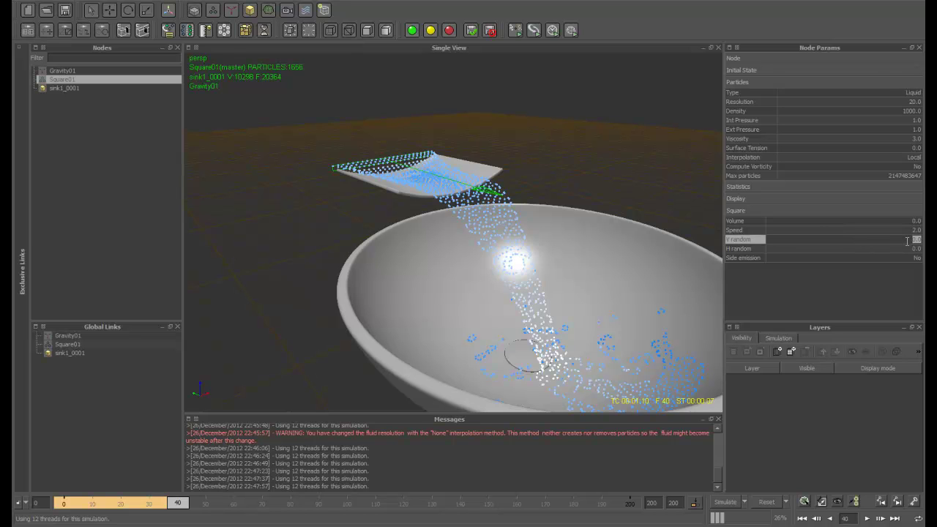
pyautogui.click(816, 519)
pyautogui.click(440, 262)
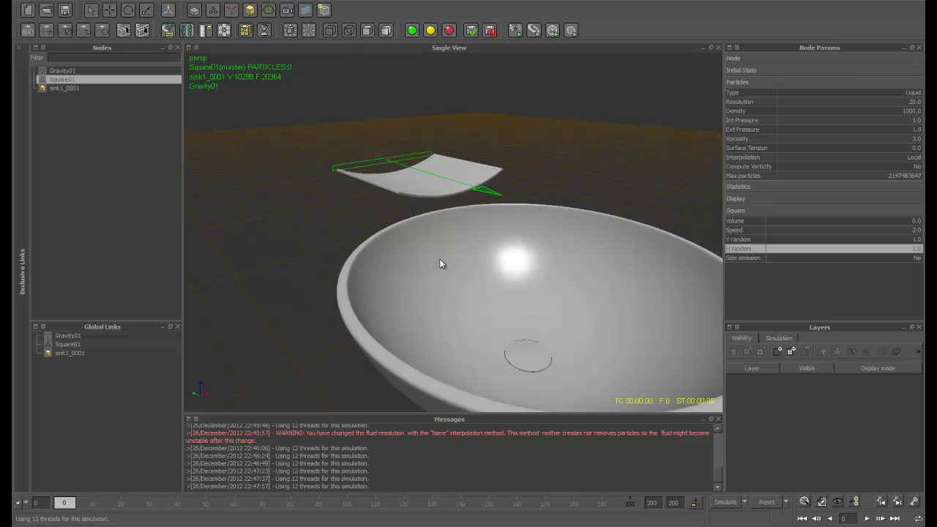
# Simulate the randomized emission up to frame 30 and examine the particle spread on the plate from above.
pyautogui.click(722, 505)
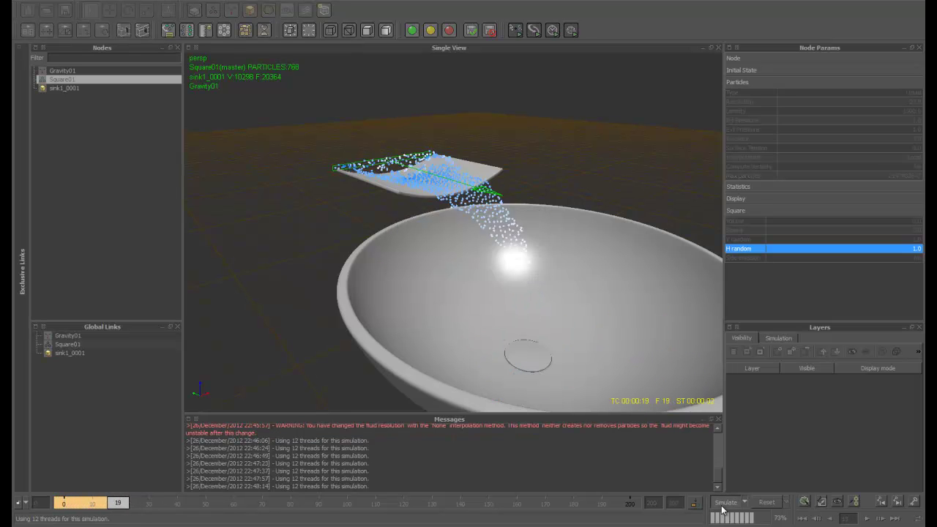
pyautogui.click(722, 505)
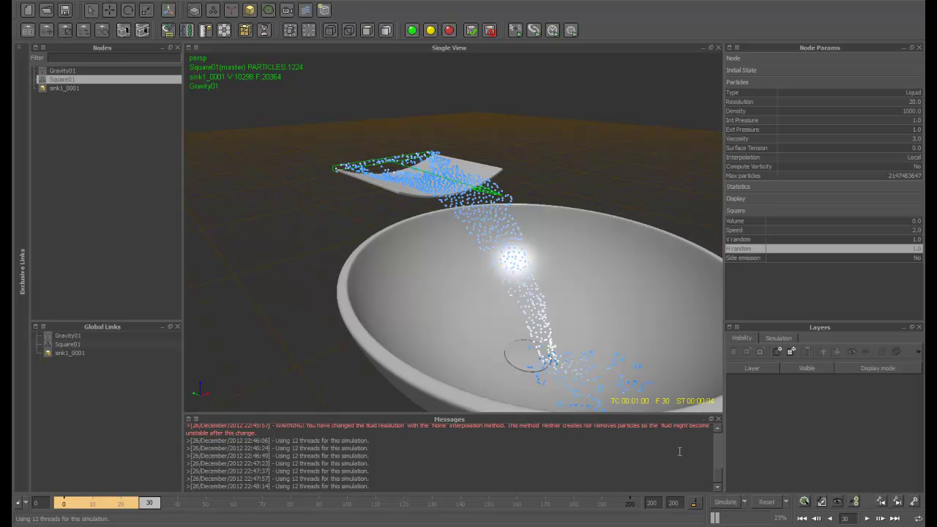
pyautogui.keyDown('alt'); pyautogui.moveTo(463, 215); pyautogui.dragTo(483, 248); pyautogui.keyUp('alt')
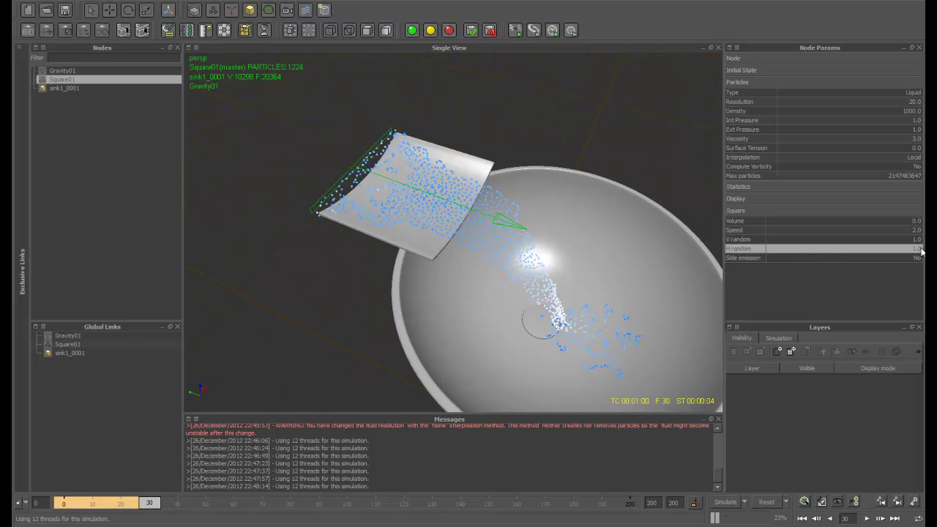
# Reduce the square emitter's V random and H random to 0.2 and reset all simulation data.
pyautogui.doubleClick(915, 239)
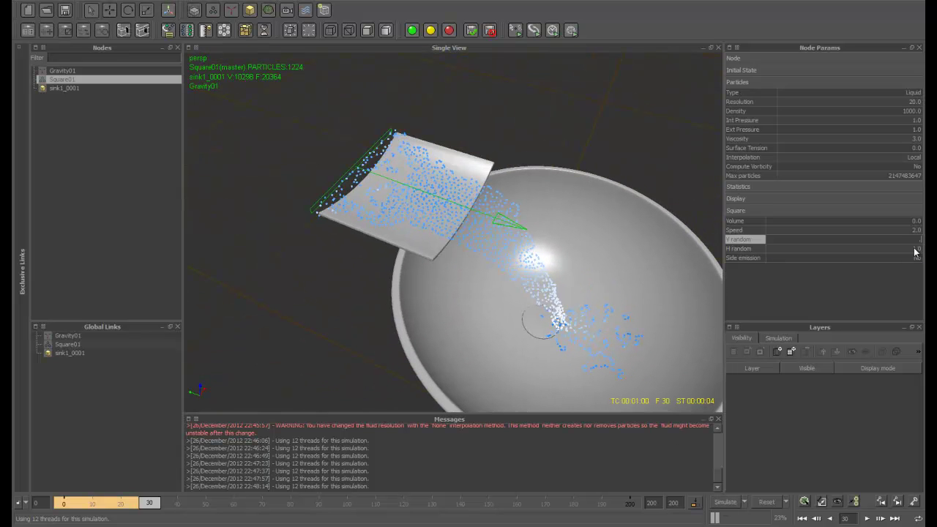
pyautogui.doubleClick(915, 249)
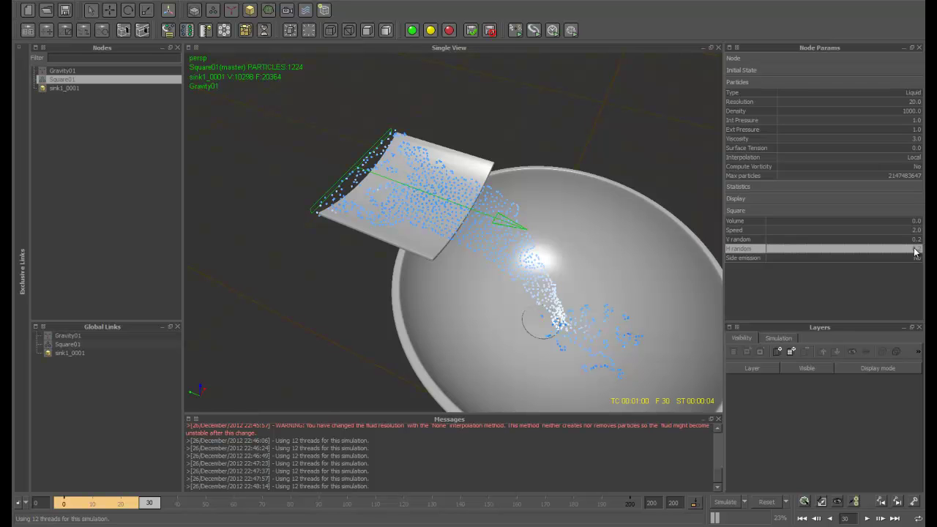
pyautogui.click(781, 500)
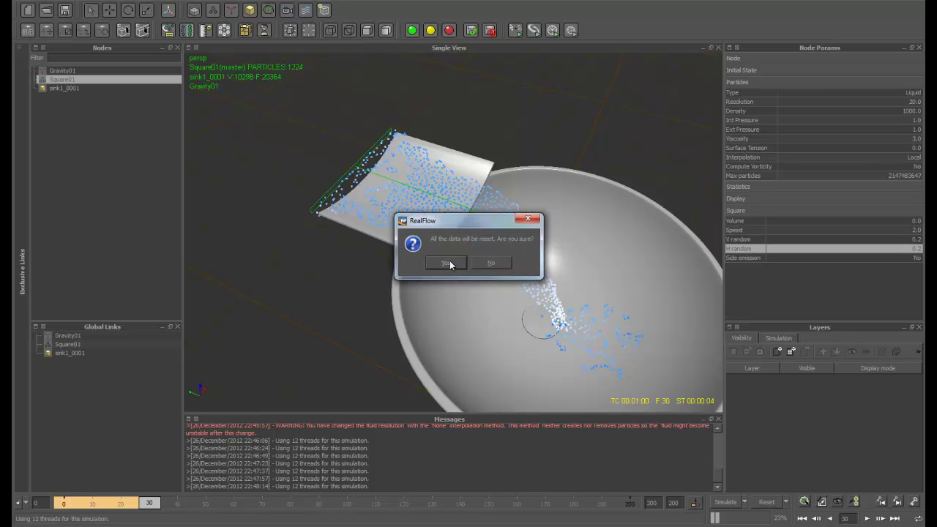
pyautogui.click(446, 318)
# Simulate up to frame 26, inspect the particles on the curved plate up close and reselect the square emitter.
pyautogui.click(721, 503)
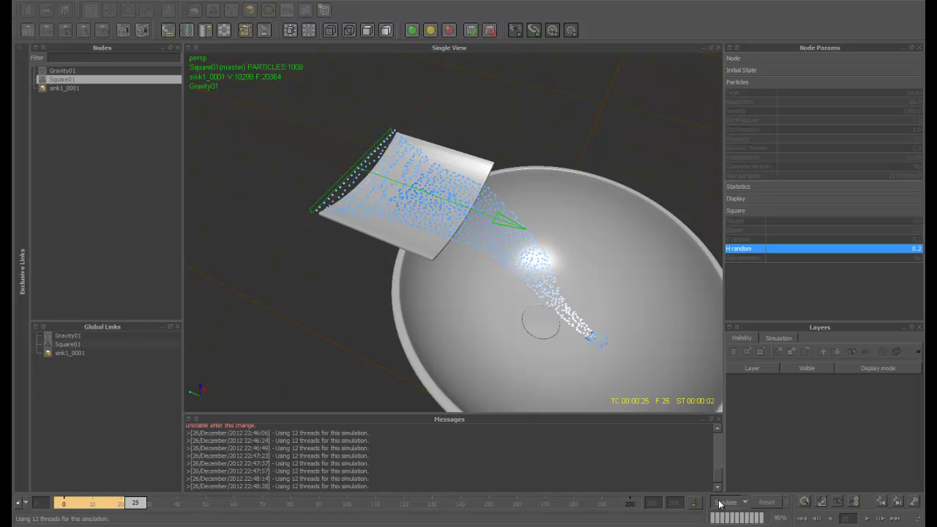
pyautogui.click(721, 503)
pyautogui.keyDown('alt'); pyautogui.moveTo(535, 346); pyautogui.dragTo(495, 270); pyautogui.keyUp('alt')
pyautogui.click(410, 174)
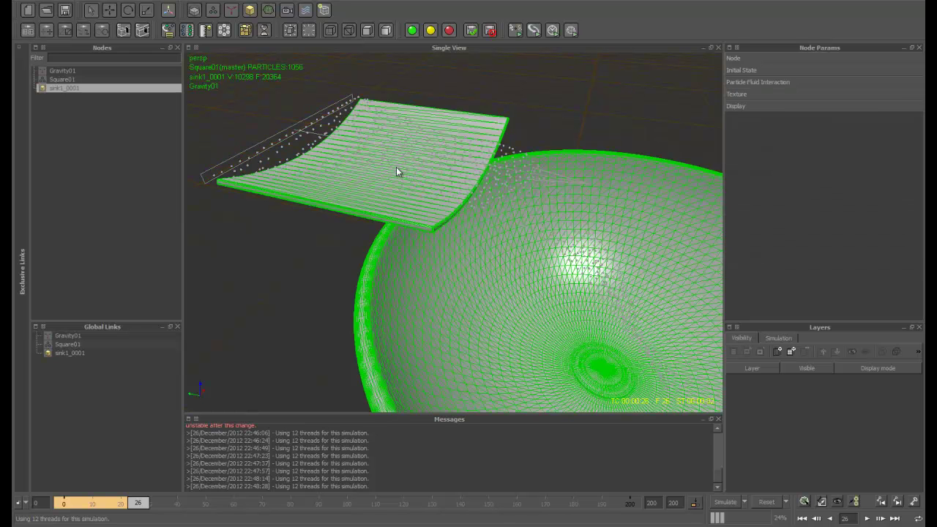
pyautogui.click(397, 167)
# Return to frame 0 and set the square emitter's particle resolution to 200.
pyautogui.moveTo(145, 512); pyautogui.dragTo(69, 510)
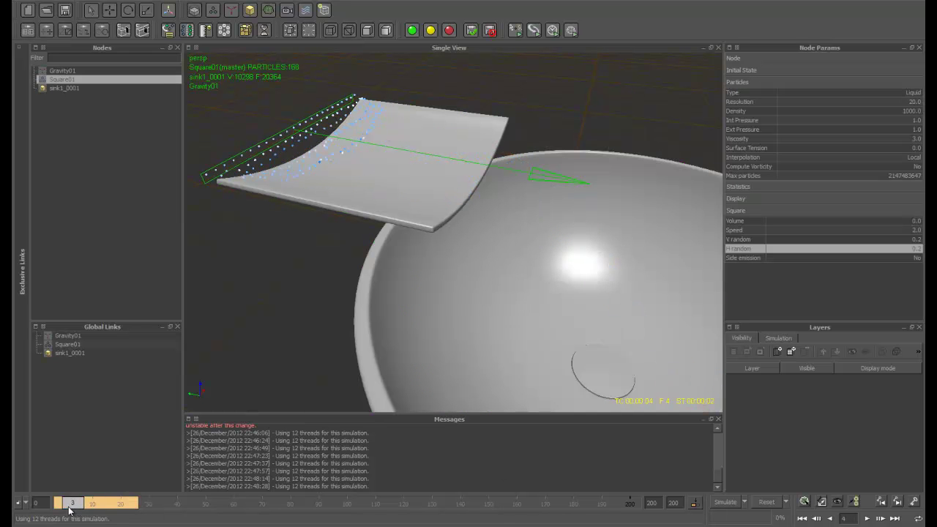
pyautogui.click(906, 101)
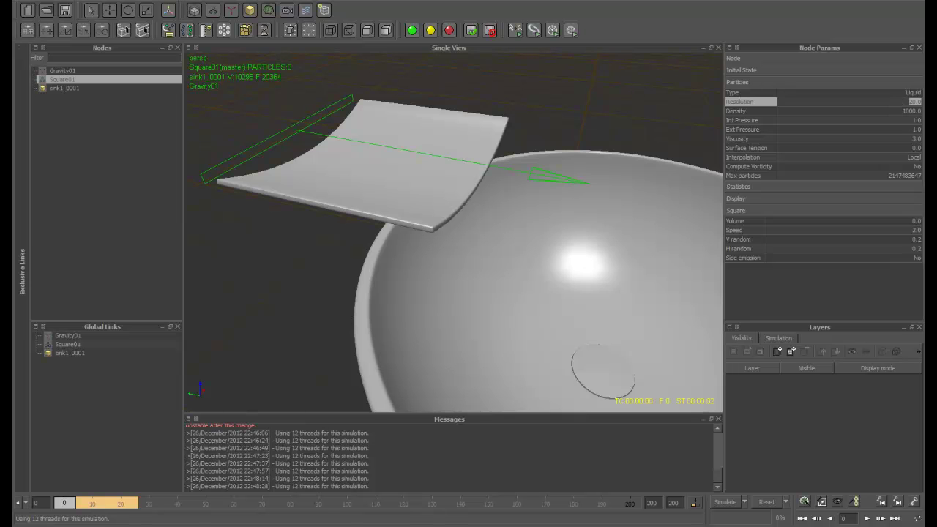
pyautogui.write('200')
pyautogui.press('Return')
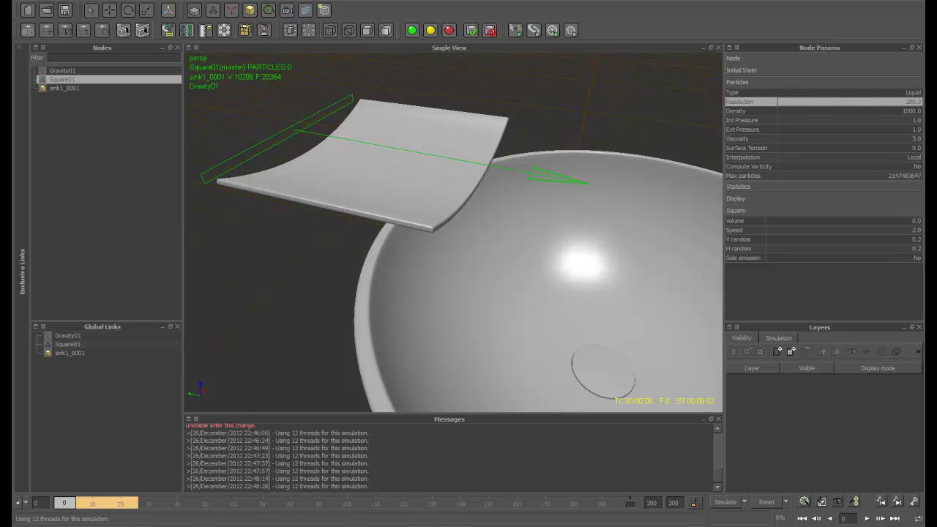
# Reset all simulation data and simulate the emission up to frame 16 at the new resolution.
pyautogui.click(721, 504)
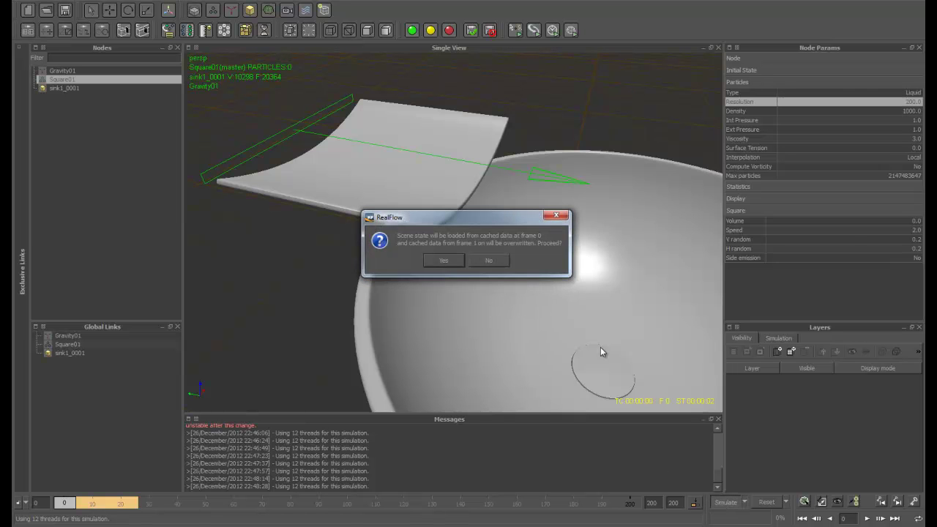
pyautogui.click(490, 262)
pyautogui.click(766, 502)
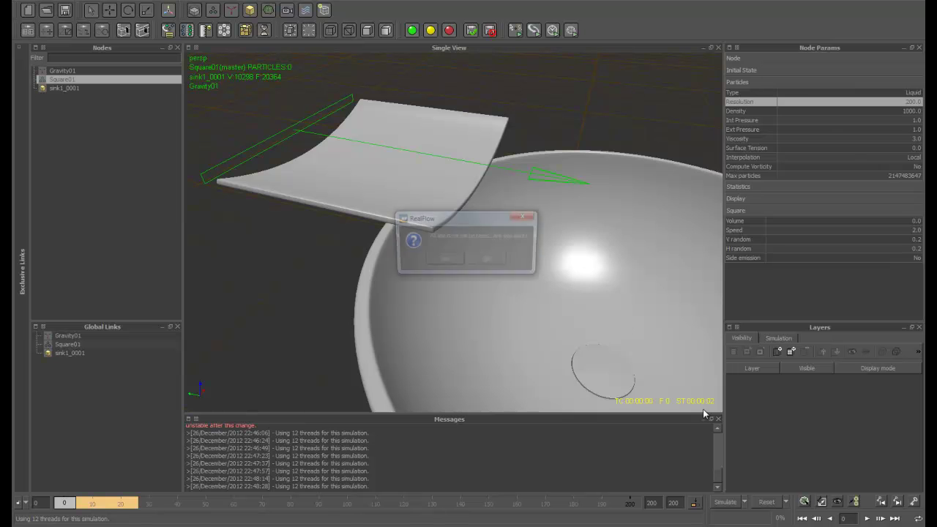
pyautogui.click(444, 260)
pyautogui.click(723, 503)
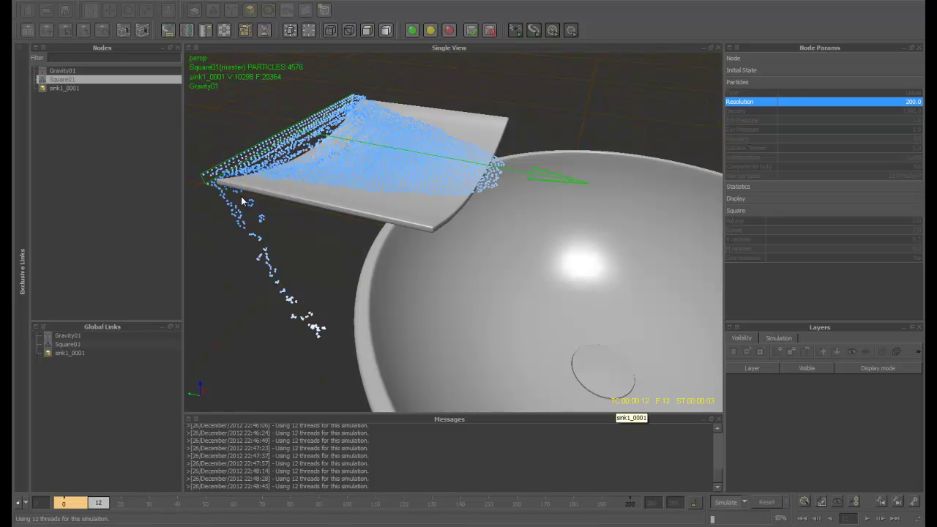
pyautogui.click(721, 503)
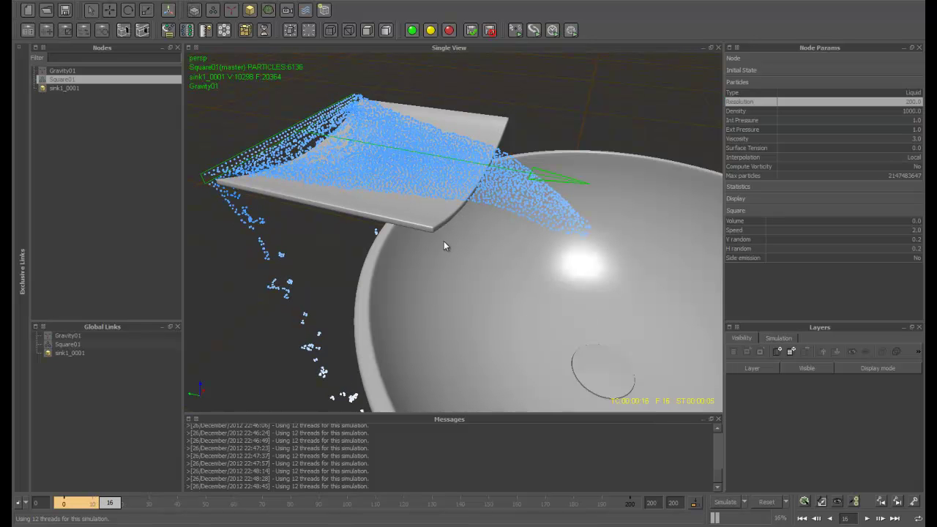
# Add a k Volume daemon to the scene.
pyautogui.keyDown('alt'); pyautogui.moveTo(444, 241); pyautogui.dragTo(482, 134); pyautogui.keyUp('alt')
pyautogui.keyDown('alt'); pyautogui.moveTo(405, 247); pyautogui.dragTo(449, 242); pyautogui.keyUp('alt')
pyautogui.click(227, 15)
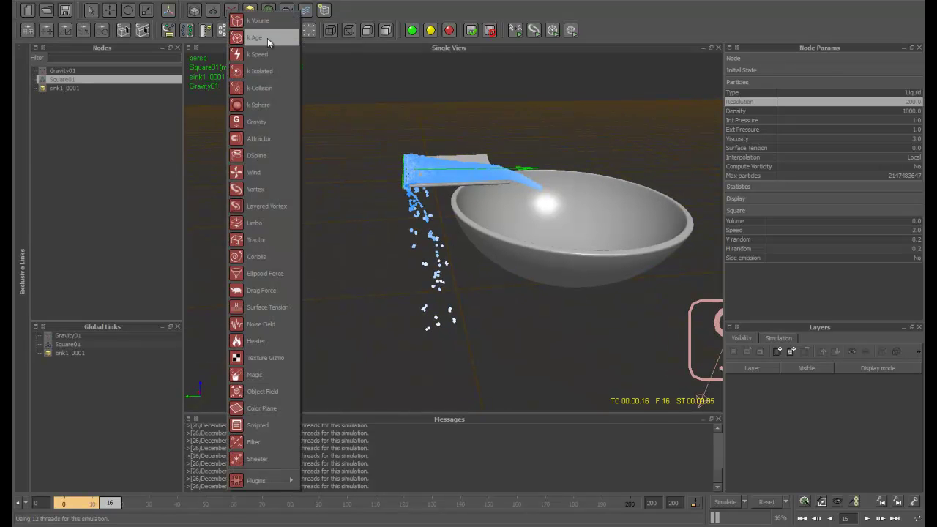
pyautogui.click(257, 27)
pyautogui.keyDown('alt'); pyautogui.moveTo(440, 255); pyautogui.dragTo(489, 258); pyautogui.keyUp('alt')
pyautogui.scroll(-3, 489, 264)
pyautogui.click(491, 393)
pyautogui.click(483, 375)
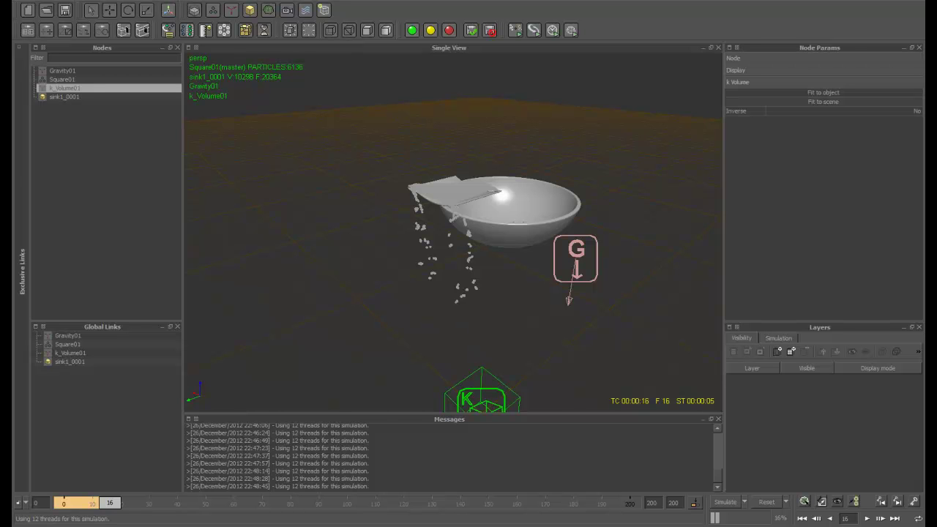
# Raise the k Volume daemon along Z to a height of about 4.05, level with the sink.
pyautogui.click(112, 13)
pyautogui.keyDown('alt'); pyautogui.moveTo(487, 262); pyautogui.dragTo(473, 228, button='middle'); pyautogui.keyUp('alt')
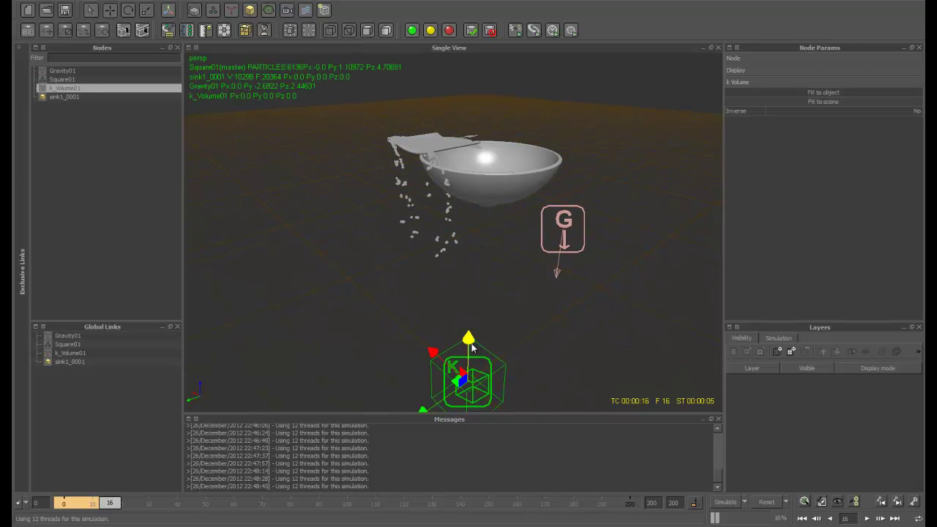
pyautogui.moveTo(473, 347); pyautogui.dragTo(447, 115)
# Reselect the k Volume daemon and move it beneath the plate at about Y 1.05, Z 4.09.
pyautogui.keyDown('alt'); pyautogui.moveTo(463, 220); pyautogui.dragTo(484, 206); pyautogui.keyUp('alt')
pyautogui.click(471, 189)
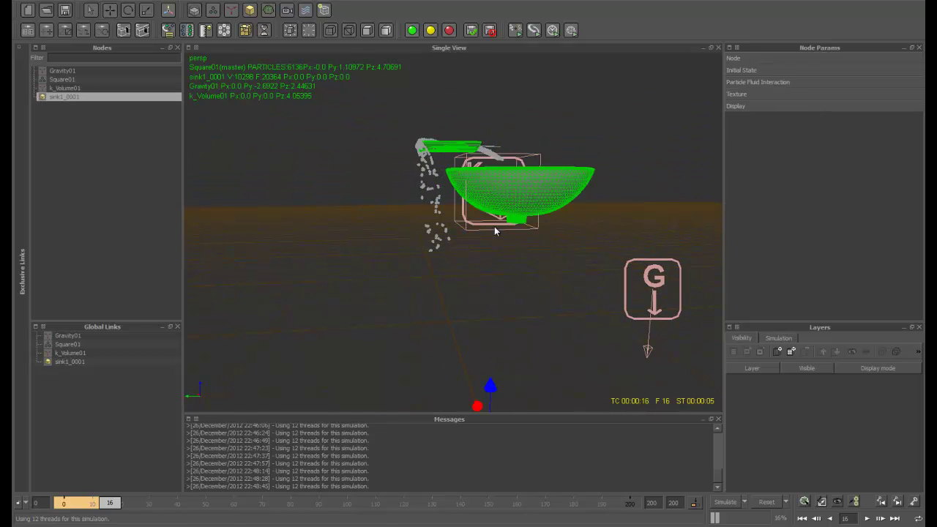
pyautogui.click(463, 208)
pyautogui.moveTo(449, 192); pyautogui.dragTo(444, 211)
pyautogui.scroll(1, 445, 209)
pyautogui.keyDown('alt'); pyautogui.moveTo(446, 194); pyautogui.dragTo(465, 300, button='middle'); pyautogui.keyUp('alt')
pyautogui.scroll(4, 465, 299)
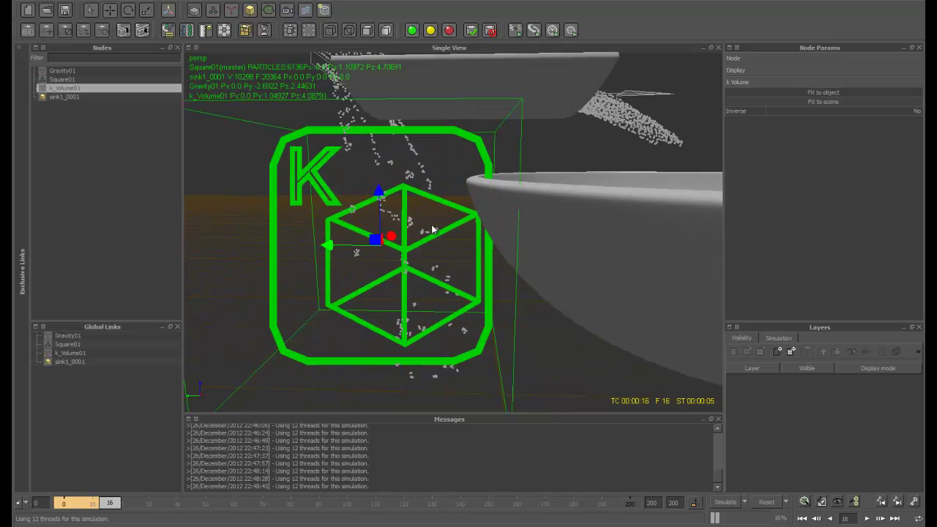
# Shift the k Volume daemon further away from the bowl along Y, to about 1.41, around the particles falling behind the plate.
pyautogui.keyDown('alt'); pyautogui.moveTo(441, 205); pyautogui.dragTo(379, 152); pyautogui.keyUp('alt')
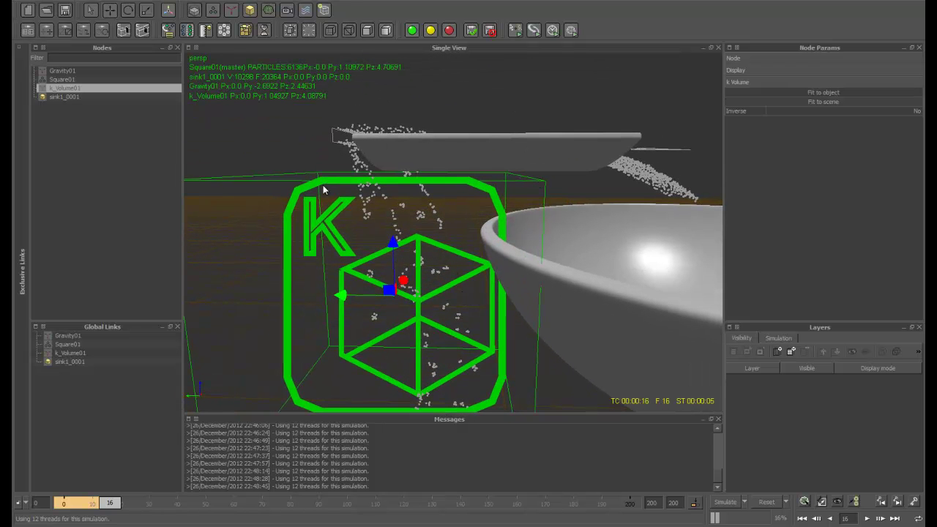
pyautogui.moveTo(388, 290); pyautogui.dragTo(348, 271)
pyautogui.click(239, 313)
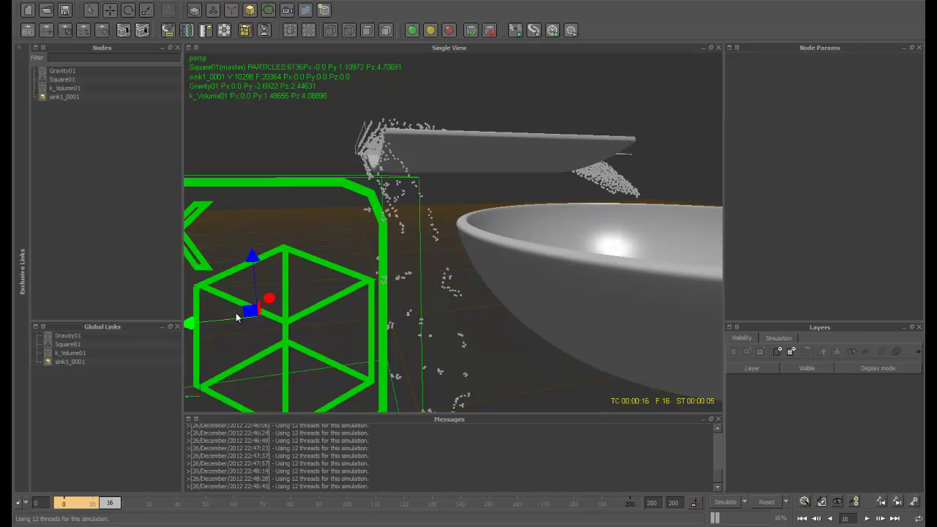
pyautogui.click(290, 269)
pyautogui.moveTo(223, 323); pyautogui.dragTo(251, 320)
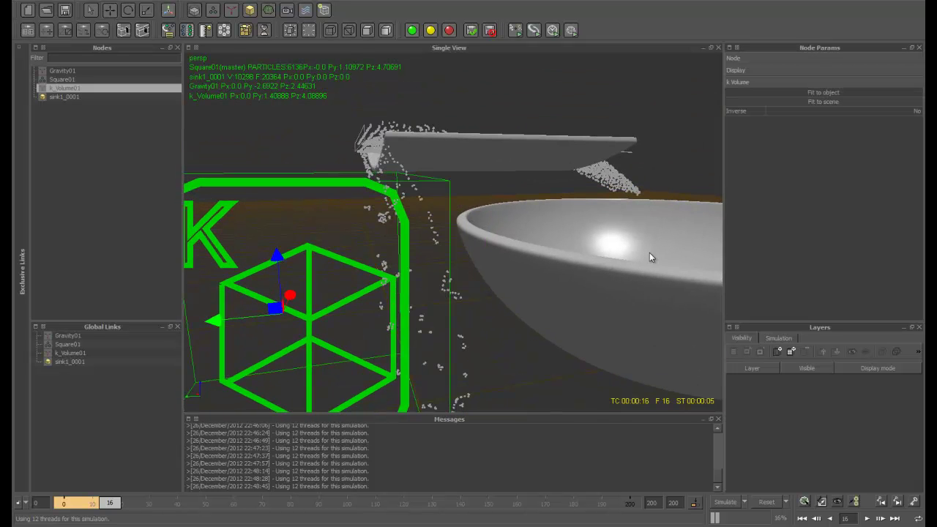
# Set the k Volume daemon's Inverse option to Yes and reset all simulation data.
pyautogui.click(917, 111)
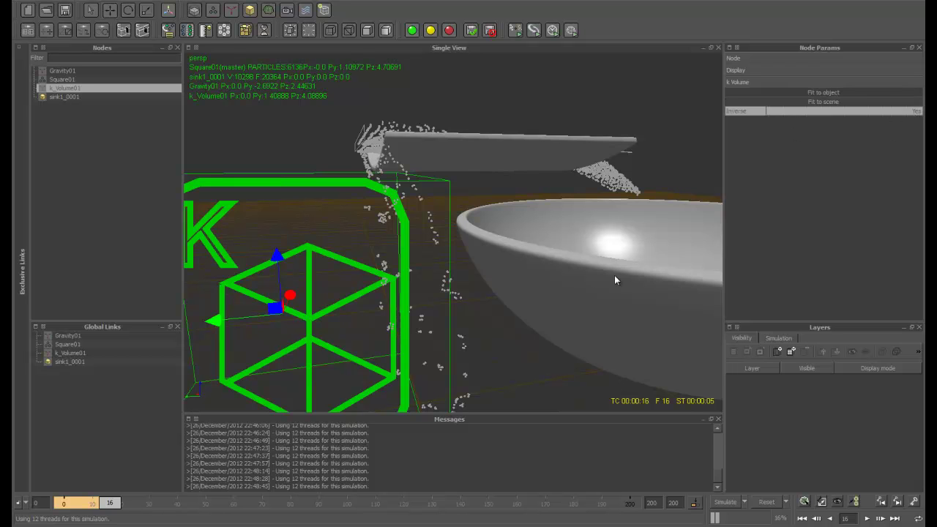
pyautogui.click(766, 502)
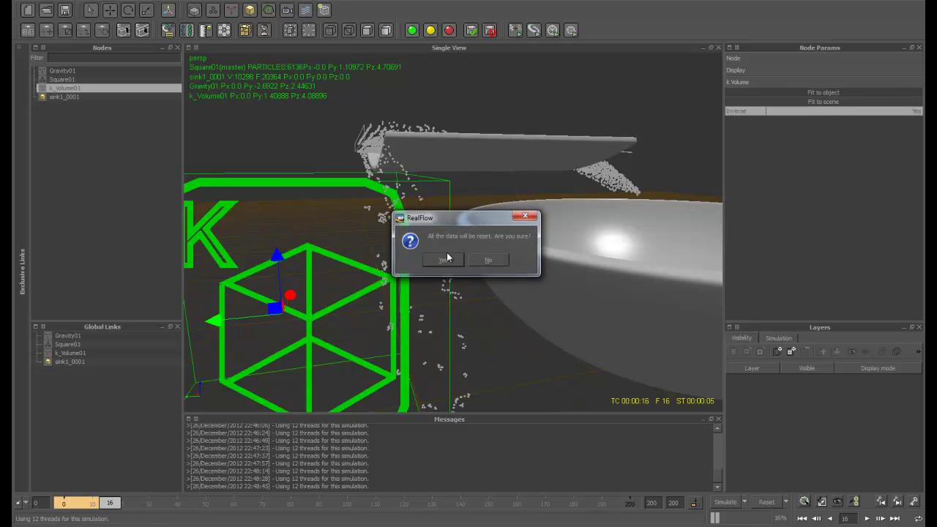
pyautogui.click(441, 259)
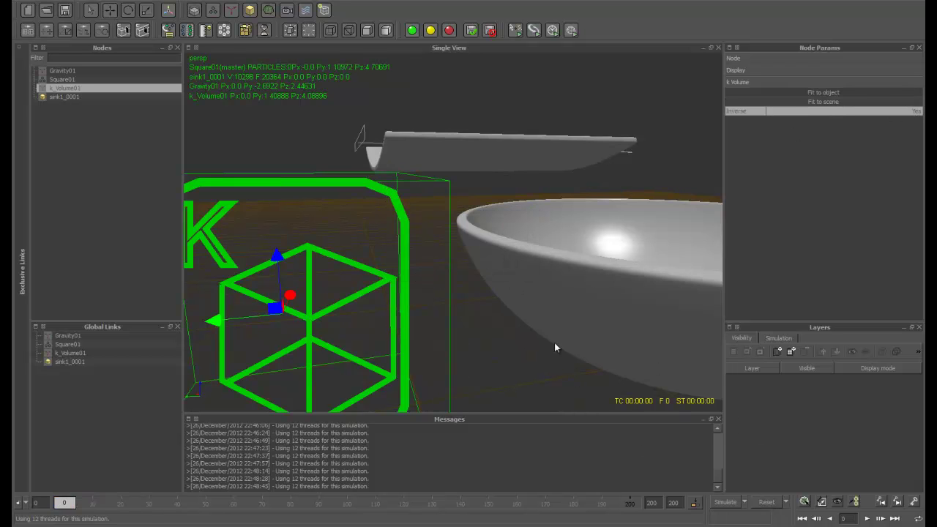
# Start the simulation and select the square emitter to watch how stray particles behave at the k Volume daemon.
pyautogui.click(726, 502)
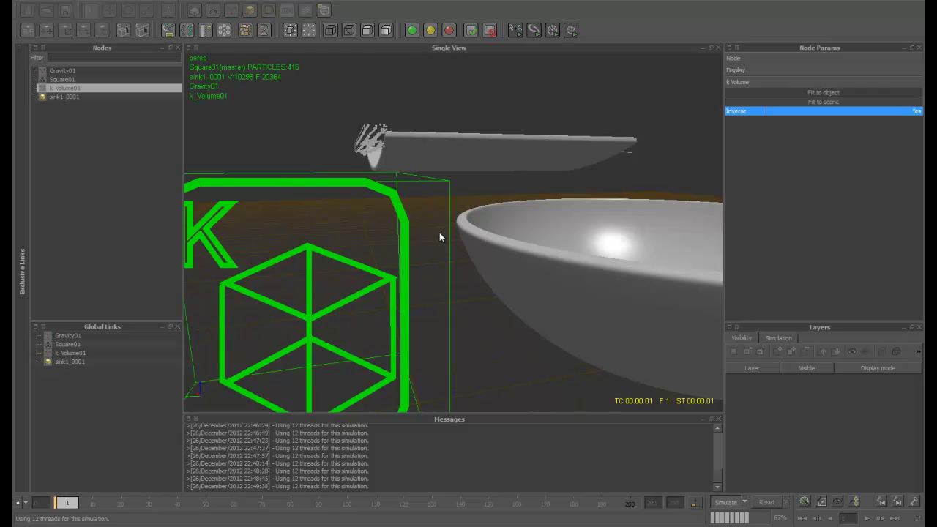
pyautogui.click(363, 136)
pyautogui.keyDown('alt'); pyautogui.moveTo(526, 281); pyautogui.dragTo(514, 282); pyautogui.keyUp('alt')
pyautogui.keyDown('alt'); pyautogui.moveTo(514, 281); pyautogui.dragTo(492, 243, button='middle'); pyautogui.keyUp('alt')
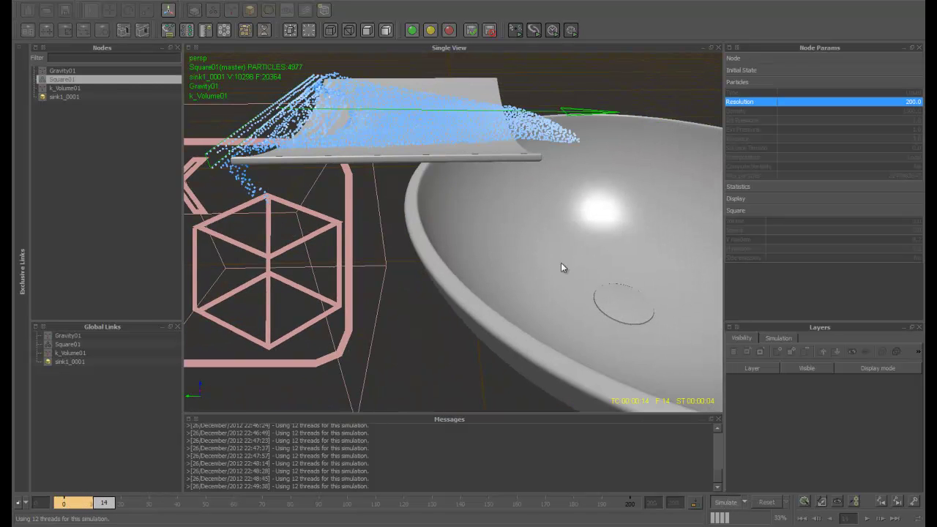
pyautogui.keyDown('alt'); pyautogui.moveTo(561, 263); pyautogui.dragTo(526, 243); pyautogui.keyUp('alt')
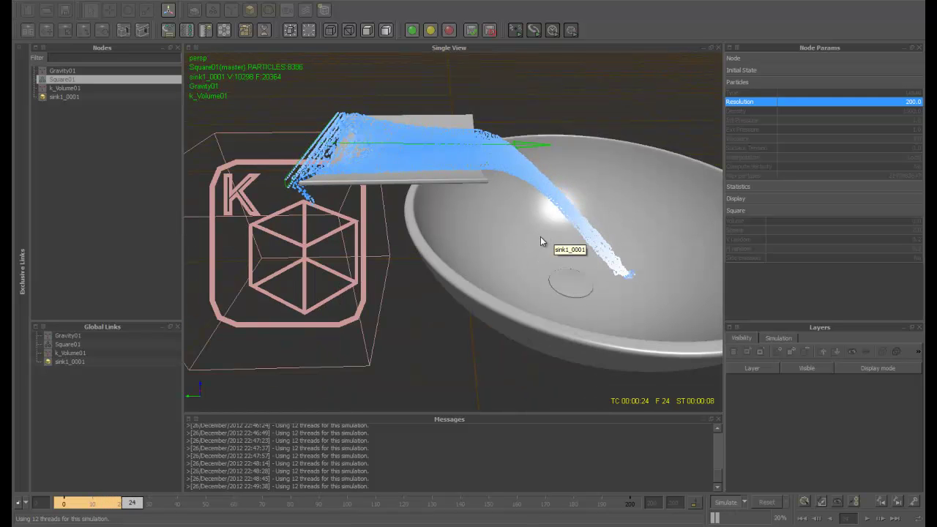
# Follow the stream into the bowl, stop the simulation at frame 40 and inspect the particle spread from above.
pyautogui.keyDown('alt'); pyautogui.moveTo(541, 239); pyautogui.dragTo(556, 271); pyautogui.keyUp('alt')
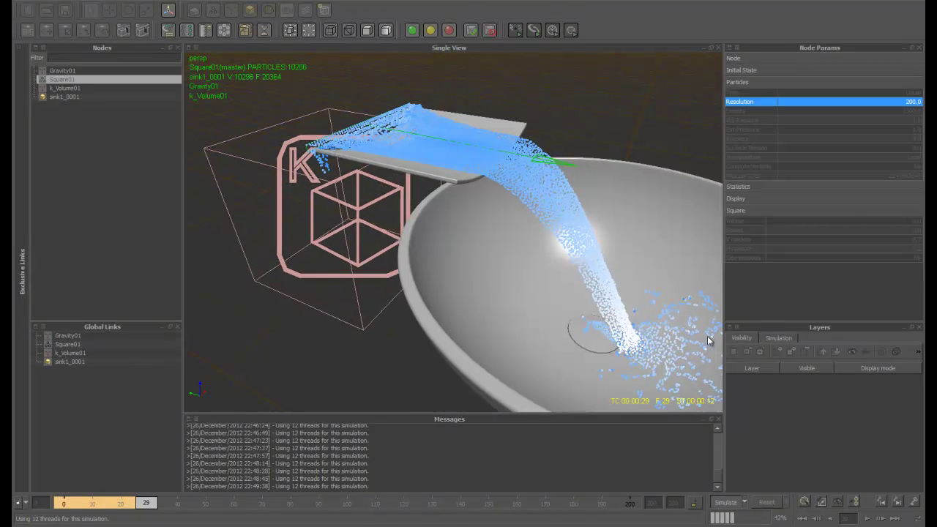
pyautogui.keyDown('alt'); pyautogui.moveTo(709, 340); pyautogui.dragTo(614, 309); pyautogui.keyUp('alt')
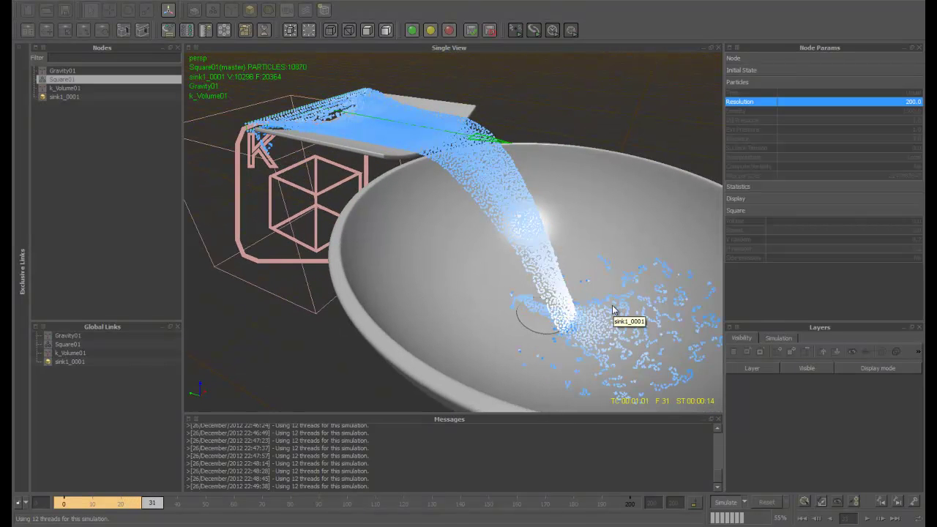
pyautogui.keyDown('alt'); pyautogui.moveTo(561, 289); pyautogui.dragTo(451, 248); pyautogui.keyUp('alt')
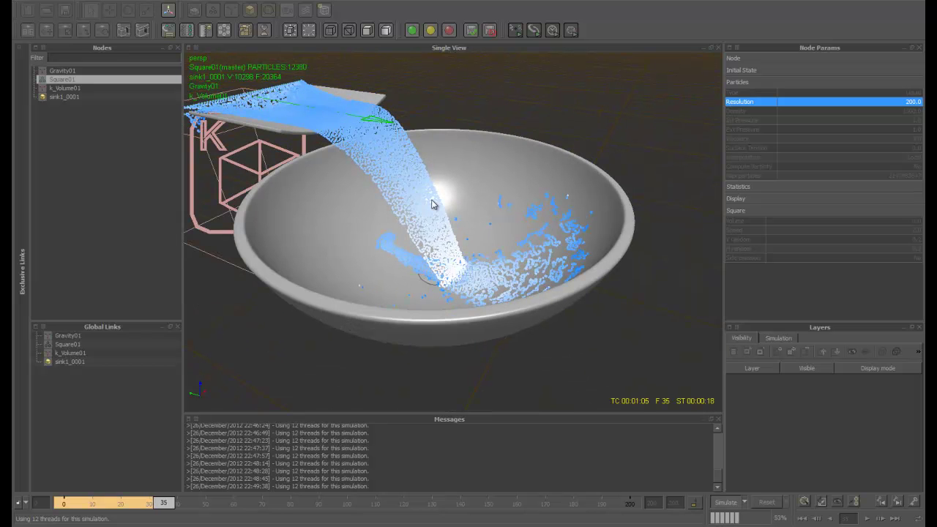
pyautogui.keyDown('alt'); pyautogui.moveTo(434, 204); pyautogui.dragTo(443, 209, button='middle'); pyautogui.keyUp('alt')
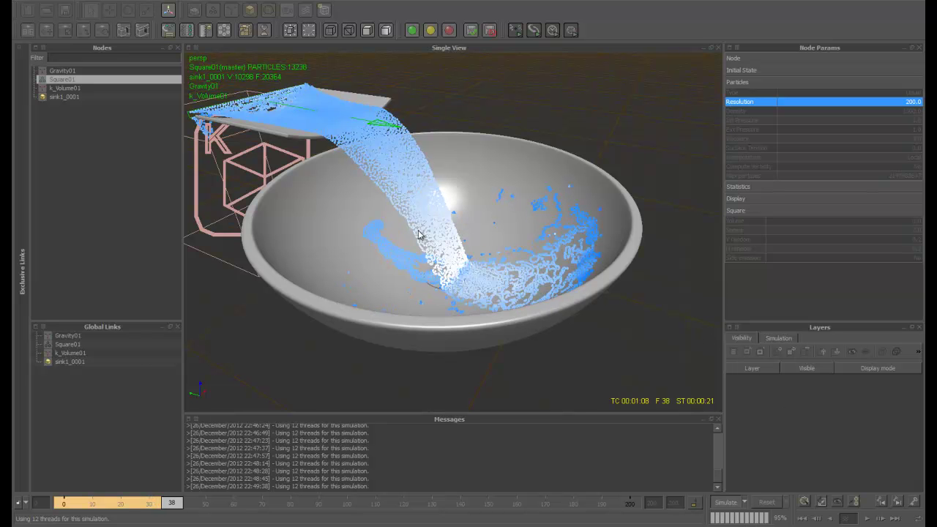
pyautogui.click(720, 503)
pyautogui.keyDown('alt'); pyautogui.moveTo(504, 303); pyautogui.dragTo(478, 321); pyautogui.keyUp('alt')
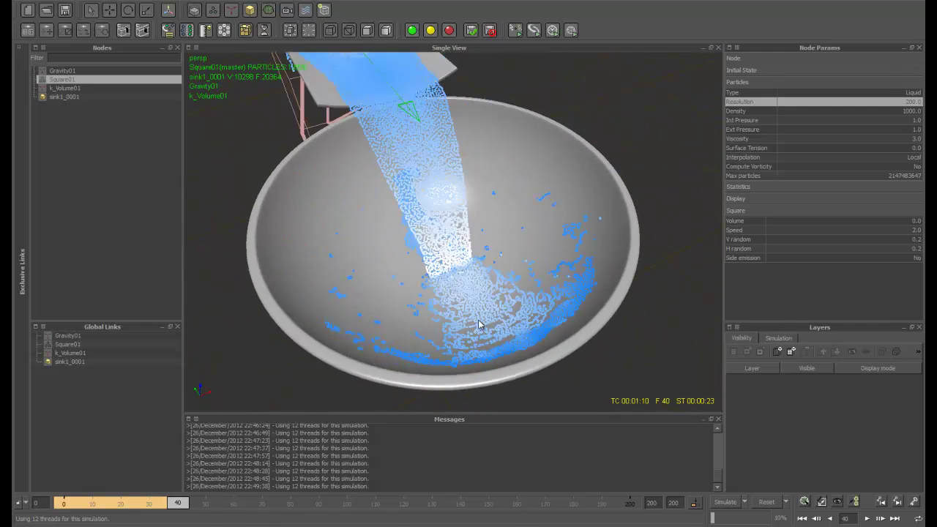
pyautogui.keyDown('alt'); pyautogui.moveTo(478, 321); pyautogui.dragTo(532, 321, button='right'); pyautogui.keyUp('alt')
pyautogui.keyDown('alt'); pyautogui.moveTo(532, 324); pyautogui.dragTo(582, 322); pyautogui.keyUp('alt')
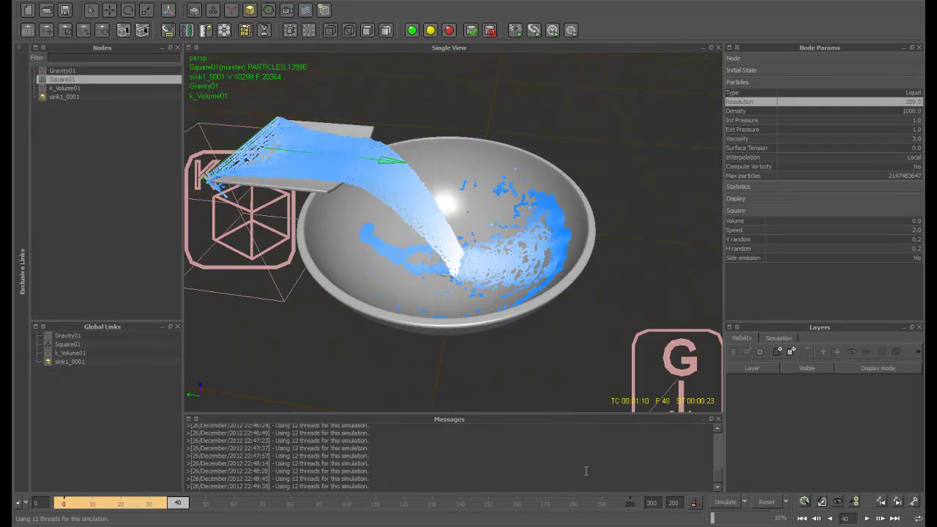
# Return to frame 0, set the square emitter's resolution to 300 and reset all simulation data.
pyautogui.moveTo(170, 502); pyautogui.dragTo(64, 503)
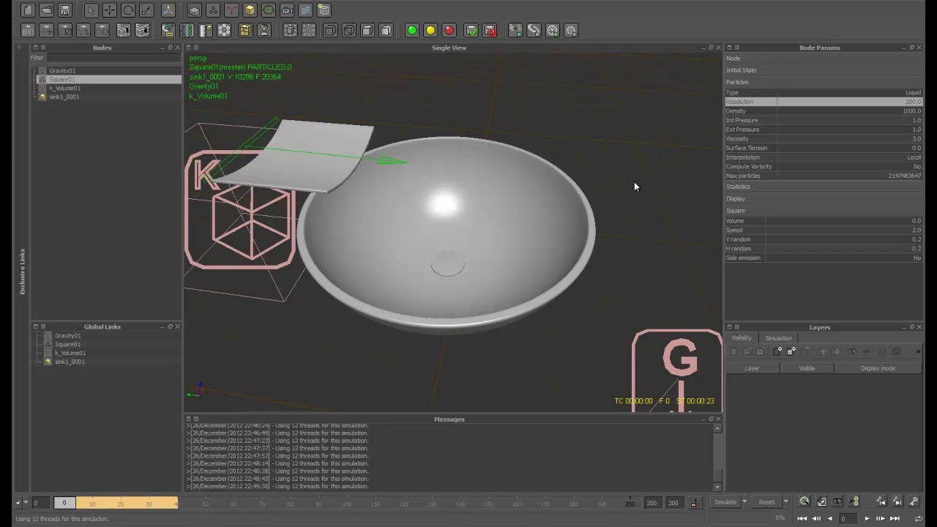
pyautogui.doubleClick(900, 102)
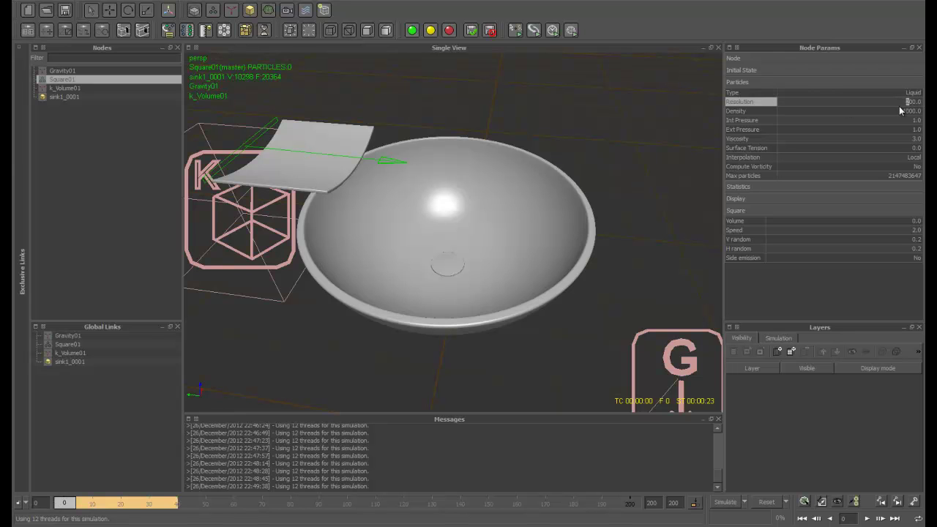
pyautogui.write('3')
pyautogui.press('Return')
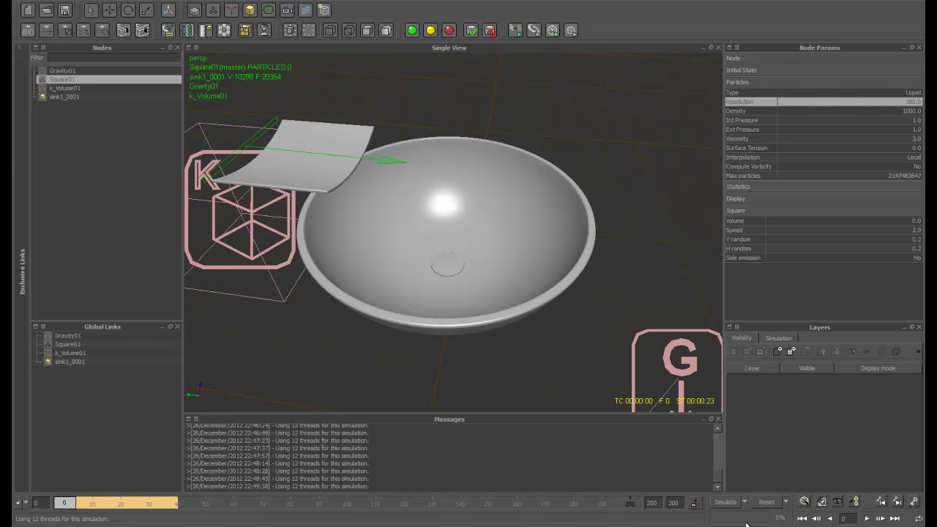
pyautogui.click(761, 505)
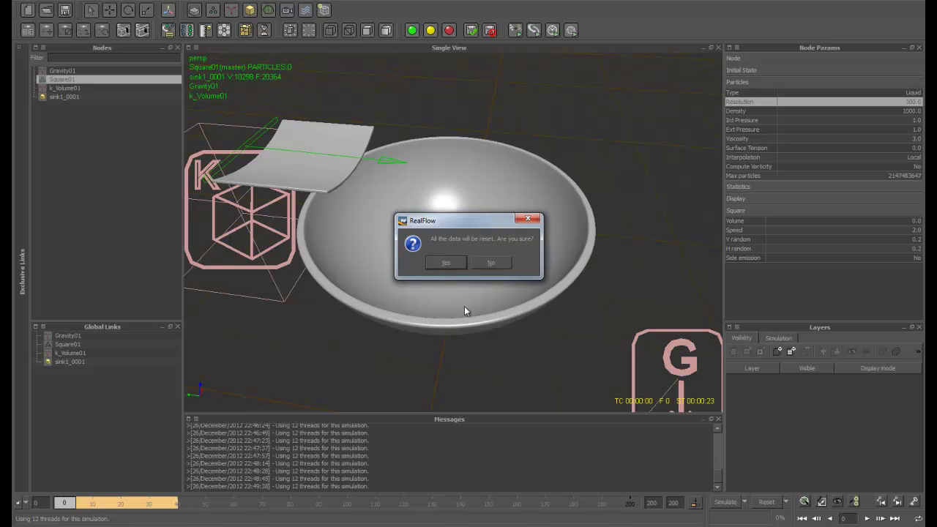
pyautogui.click(446, 265)
# Start simulating the denser emission and reselect the square emitter to watch the flow across the plate.
pyautogui.click(722, 501)
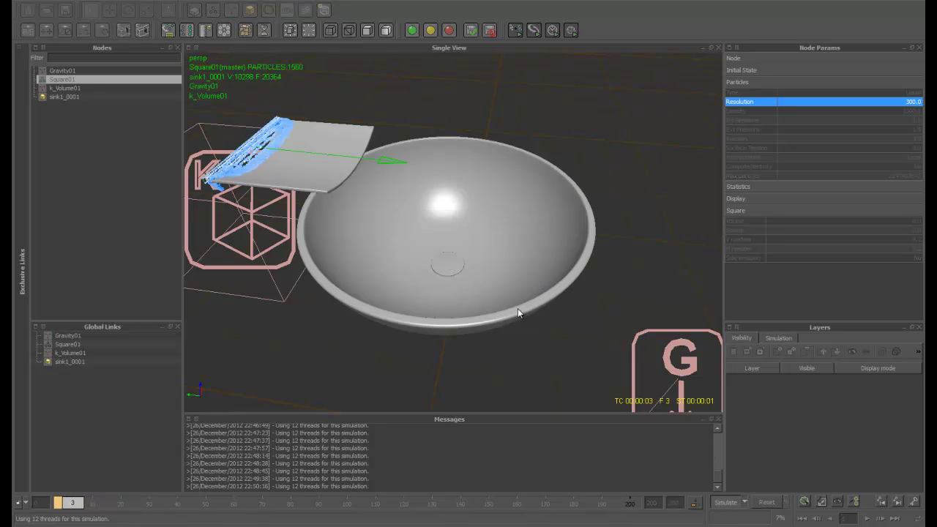
pyautogui.click(291, 170)
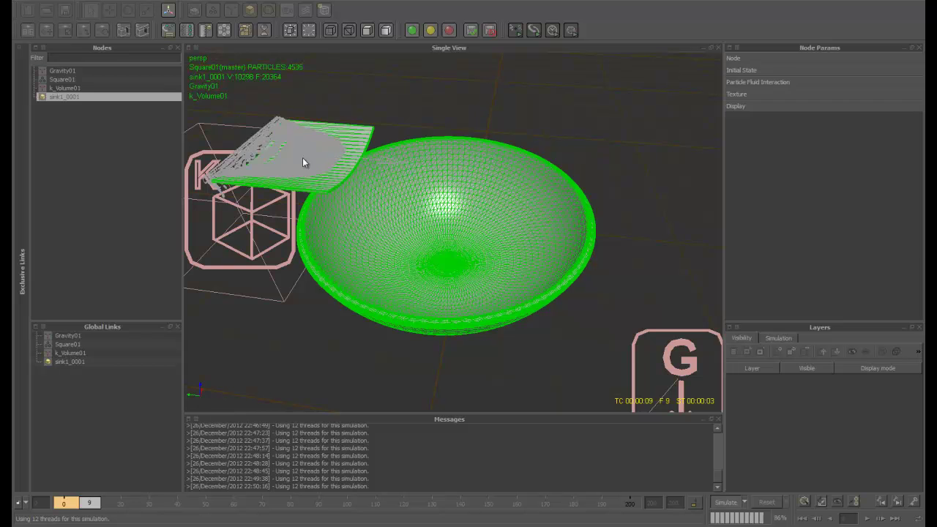
pyautogui.click(302, 158)
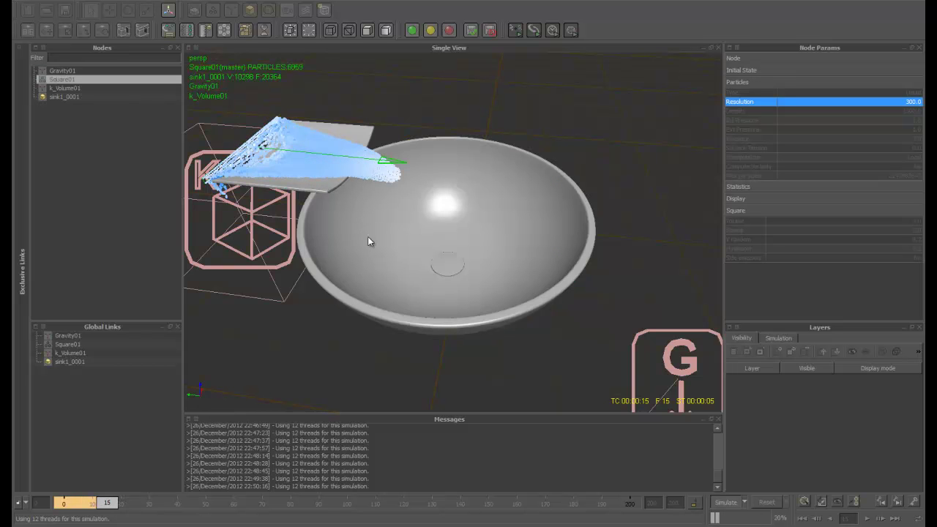
pyautogui.keyDown('alt'); pyautogui.moveTo(368, 237); pyautogui.dragTo(384, 279); pyautogui.keyUp('alt')
pyautogui.scroll(2, 426, 271)
pyautogui.scroll(-1, 427, 271)
pyautogui.scroll(-2, 415, 273)
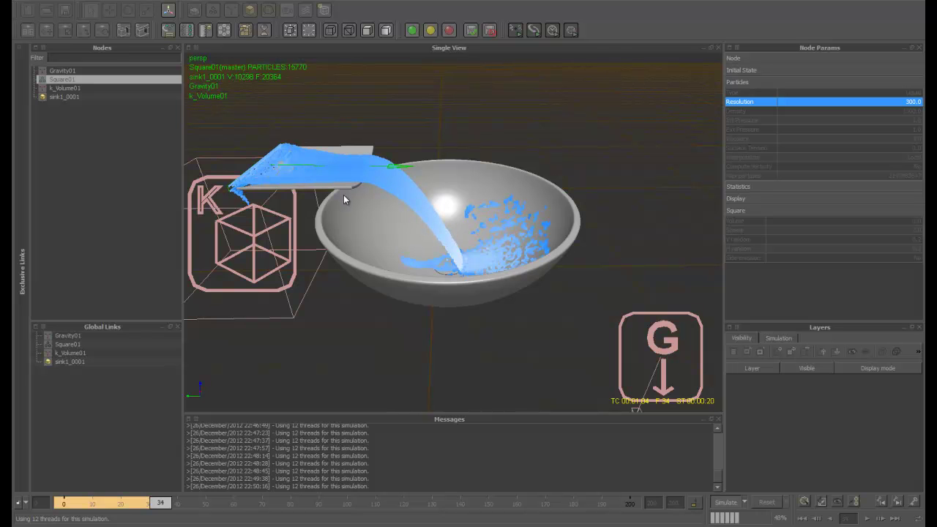
# Examine the stream hitting the bowl up close and stop the simulation at frame 38.
pyautogui.keyDown('alt'); pyautogui.moveTo(344, 195); pyautogui.dragTo(353, 211); pyautogui.keyUp('alt')
pyautogui.scroll(5, 421, 264)
pyautogui.scroll(-4, 428, 267)
pyautogui.keyDown('alt'); pyautogui.moveTo(429, 268); pyautogui.dragTo(526, 339); pyautogui.keyUp('alt')
pyautogui.click(731, 503)
pyautogui.scroll(4, 533, 315)
pyautogui.scroll(-3, 530, 294)
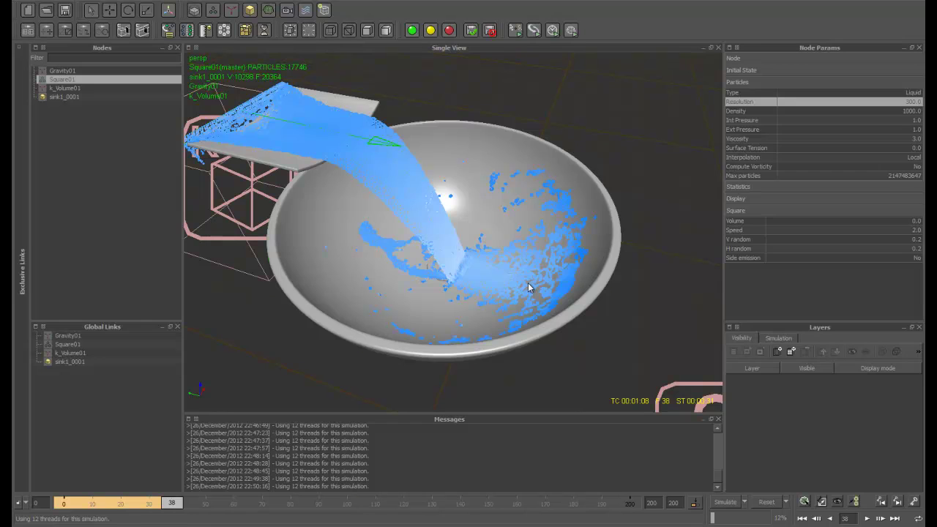
# Add a Particle mesh (Renderkit) to the scene at frame 38.
pyautogui.click(521, 283)
pyautogui.click(515, 284)
pyautogui.click(270, 14)
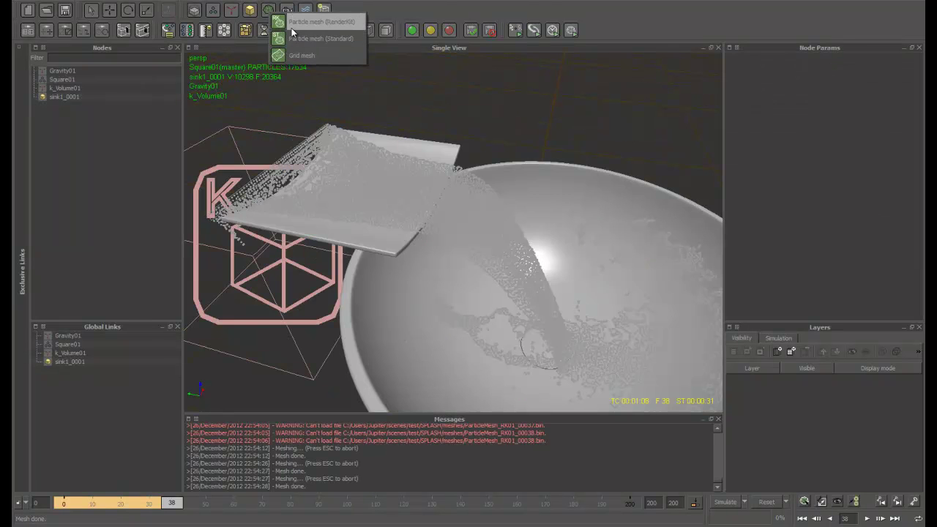
pyautogui.click(291, 27)
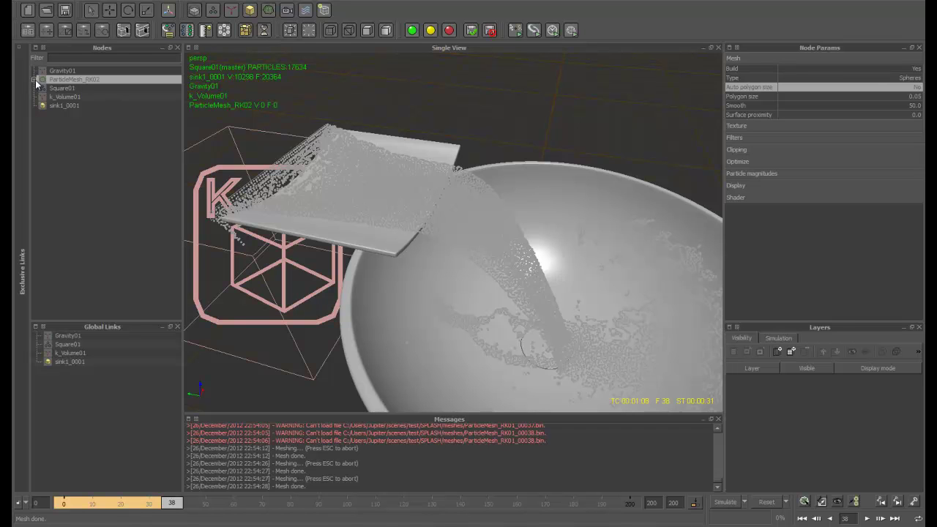
# Turn on automatic polygon size for the particle mesh and build it at frame 38.
pyautogui.click(877, 88)
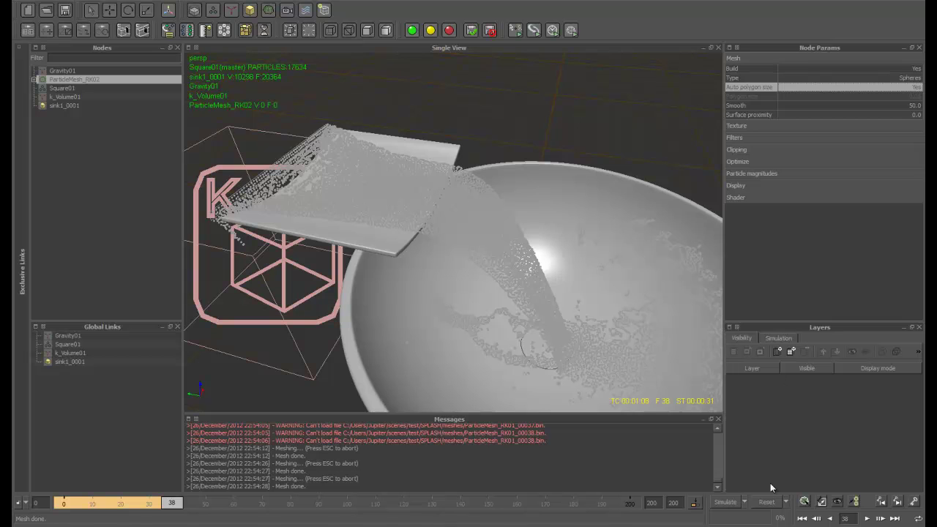
pyautogui.click(806, 502)
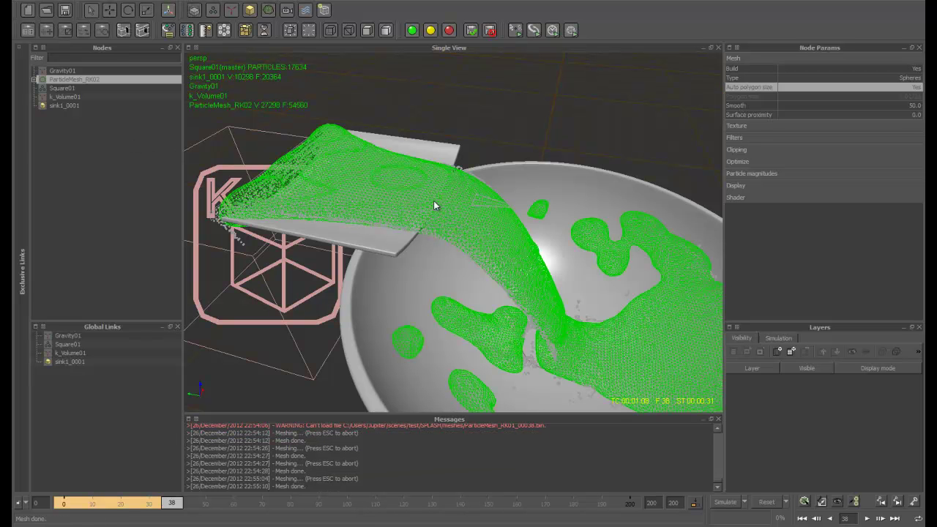
pyautogui.click(433, 221)
pyautogui.click(492, 238)
# Set the radius of the emitter field inside the particle mesh to 0.02 and rebuild the mesh.
pyautogui.click(69, 88)
pyautogui.click(68, 82)
pyautogui.click(34, 80)
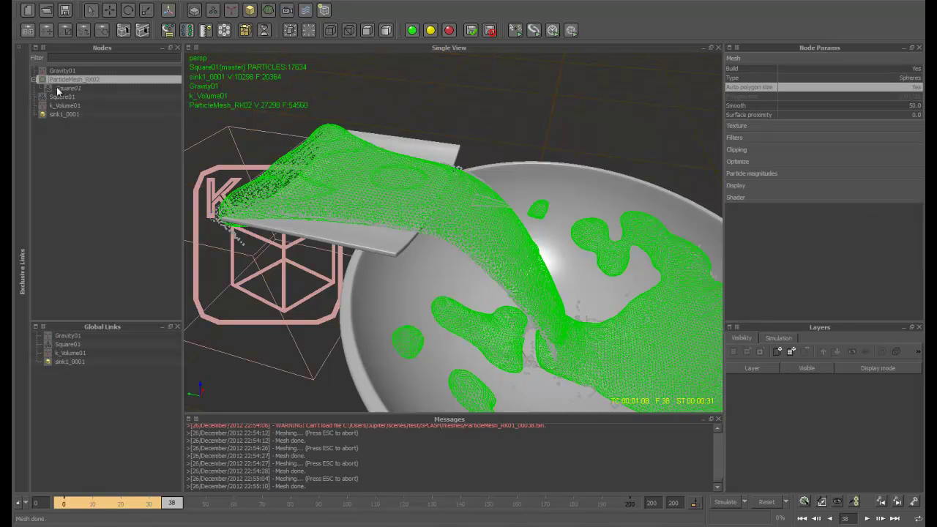
pyautogui.click(57, 88)
pyautogui.click(914, 69)
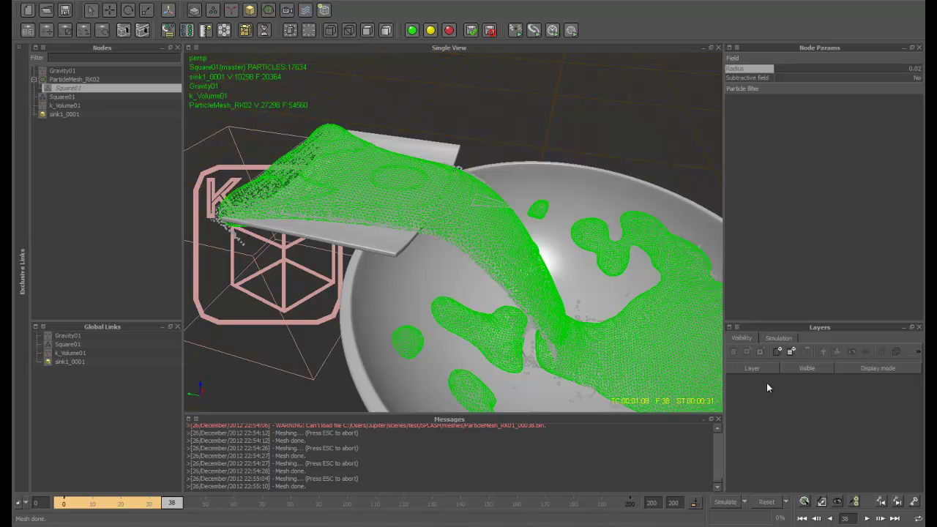
pyautogui.click(804, 503)
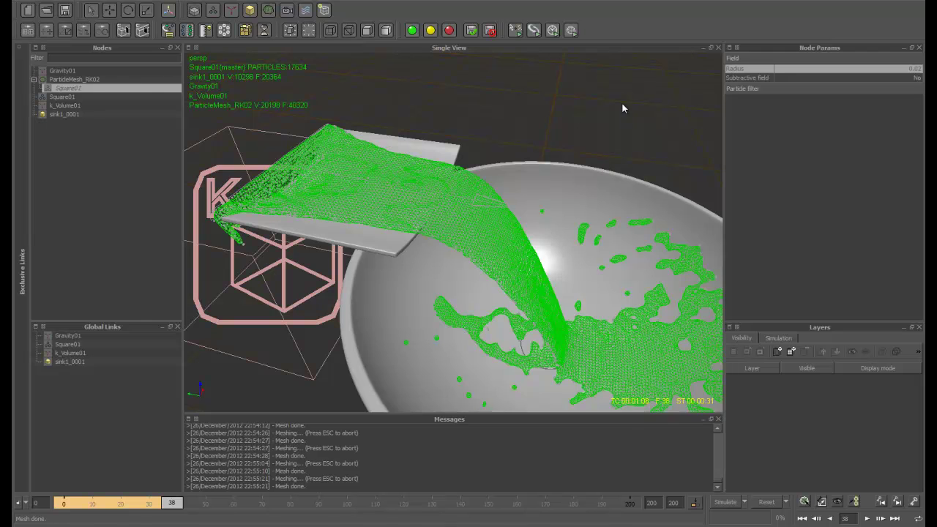
# Set the particle mesh's Smooth value to 100 and rebuild the mesh.
pyautogui.click(502, 256)
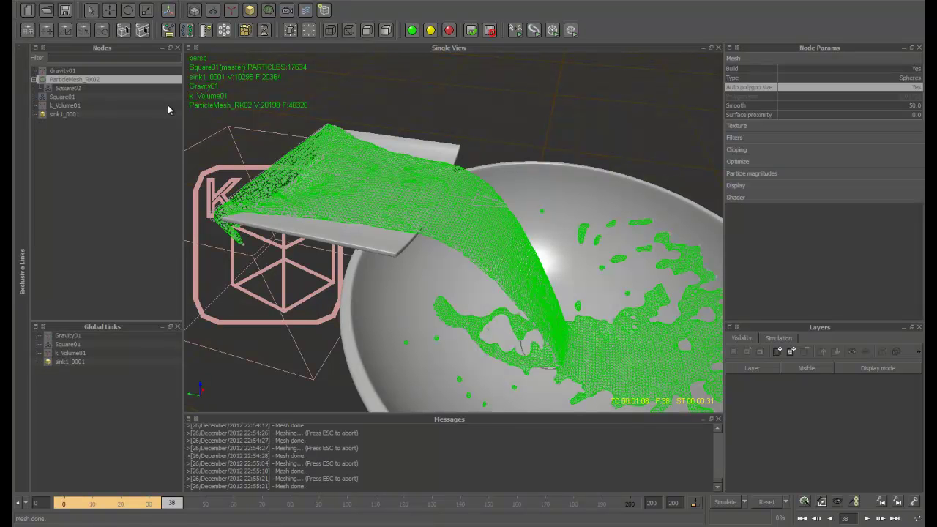
pyautogui.click(462, 74)
pyautogui.keyDown('alt'); pyautogui.moveTo(551, 327); pyautogui.dragTo(540, 302); pyautogui.keyUp('alt')
pyautogui.keyDown('alt'); pyautogui.moveTo(541, 301); pyautogui.dragTo(406, 150, button='middle'); pyautogui.keyUp('alt')
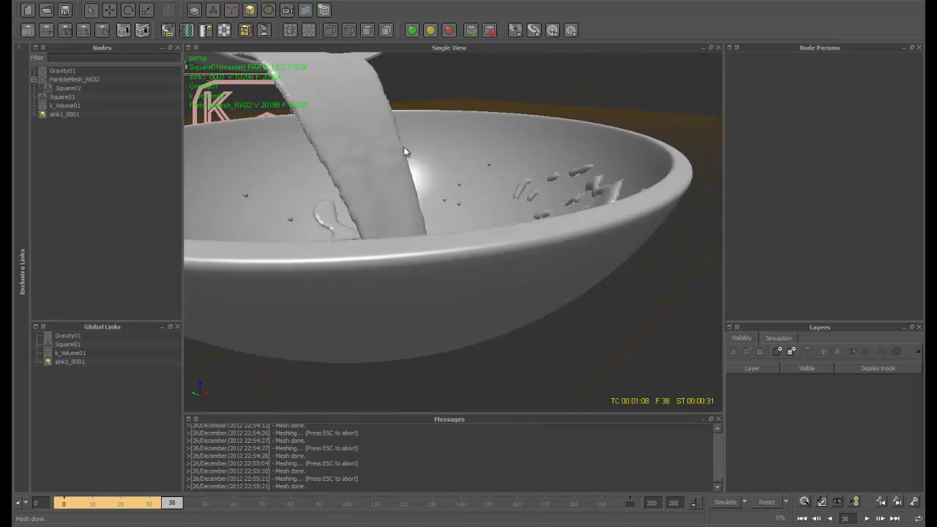
pyautogui.keyDown('alt'); pyautogui.moveTo(394, 227); pyautogui.dragTo(434, 287); pyautogui.keyUp('alt')
pyautogui.click(481, 324)
pyautogui.keyDown('alt'); pyautogui.moveTo(490, 327); pyautogui.dragTo(530, 325); pyautogui.keyUp('alt')
pyautogui.click(830, 108)
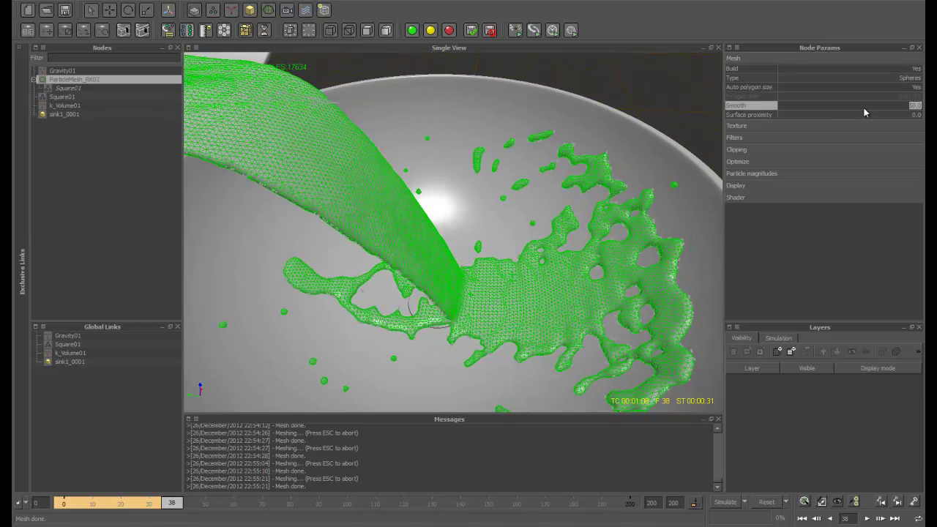
pyautogui.write('1')
pyautogui.click(805, 502)
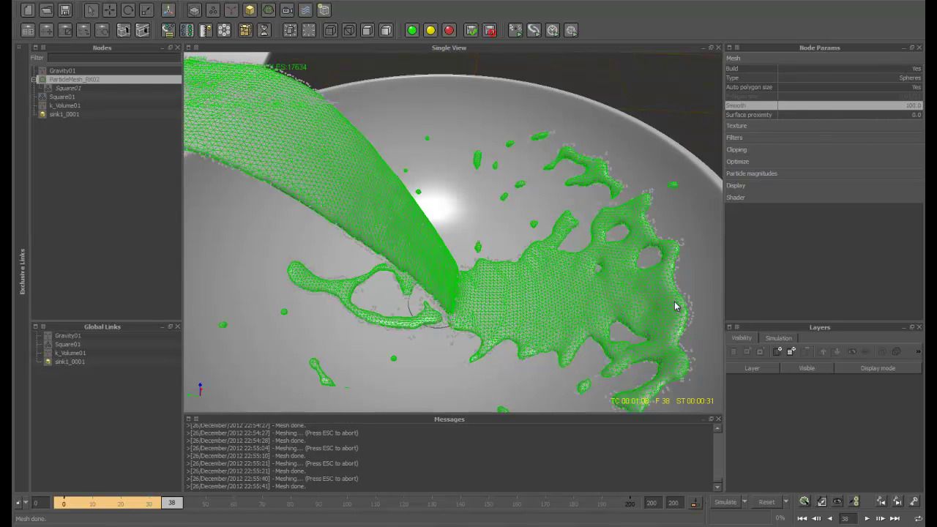
# Examine the smoothed mesh in the bowl and review the particle mesh's Optimize choices, keeping optimization set to No.
pyautogui.click(634, 120)
pyautogui.scroll(-3, 562, 307)
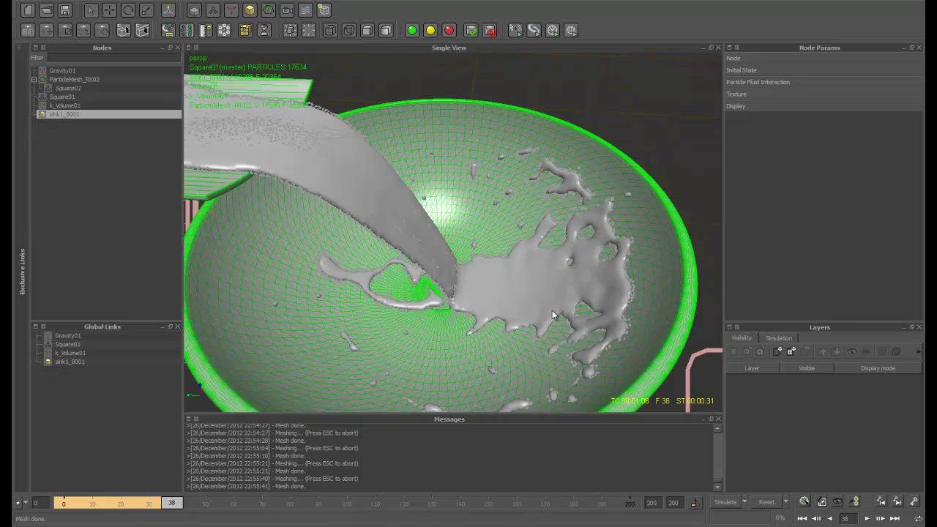
pyautogui.keyDown('alt'); pyautogui.moveTo(552, 313); pyautogui.dragTo(518, 331); pyautogui.keyUp('alt')
pyautogui.click(502, 309)
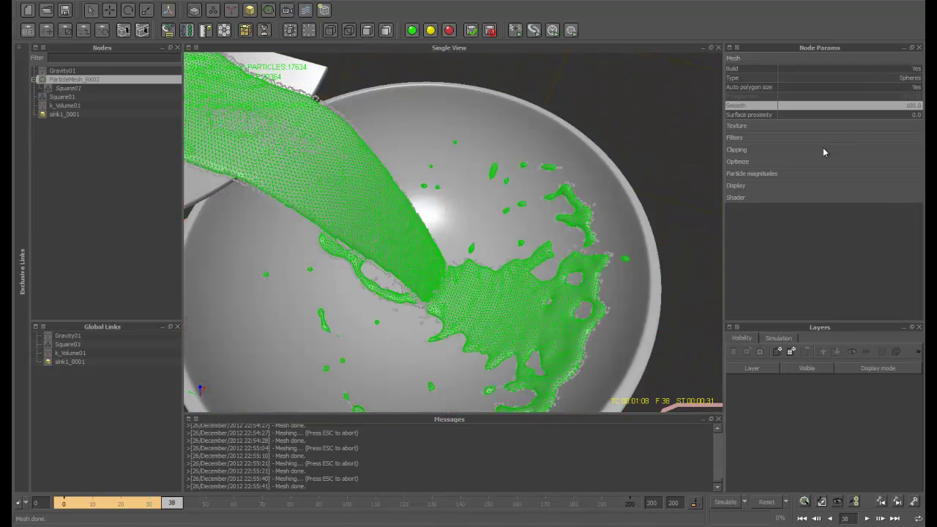
pyautogui.click(778, 153)
pyautogui.click(770, 155)
pyautogui.click(760, 163)
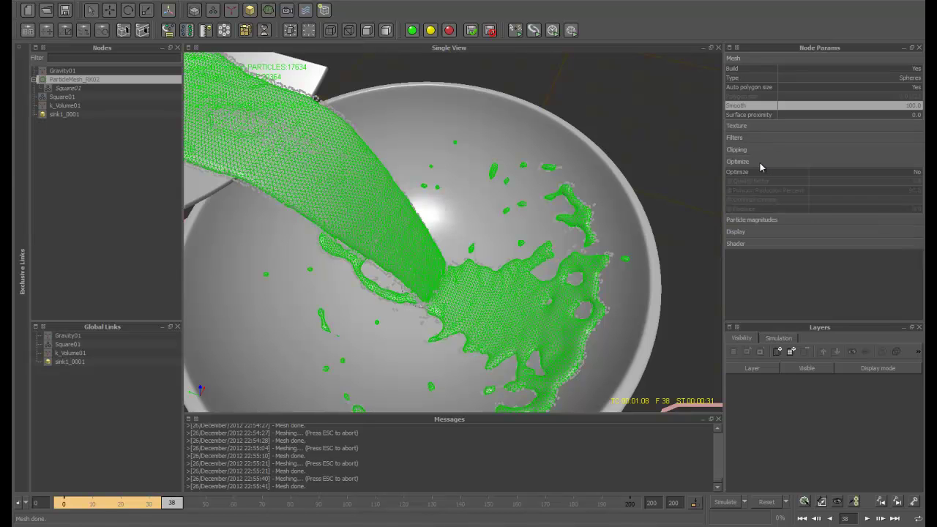
pyautogui.click(760, 164)
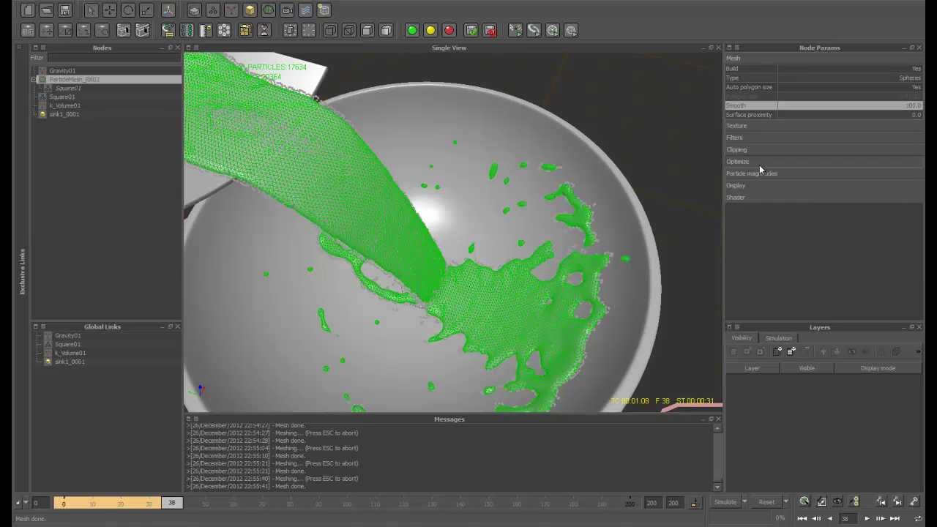
pyautogui.click(759, 164)
pyautogui.click(758, 172)
pyautogui.click(878, 172)
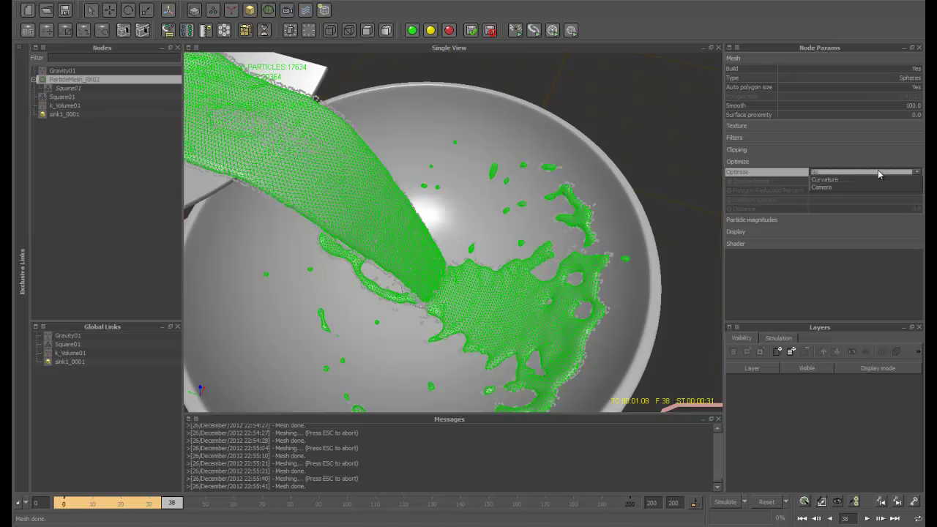
pyautogui.click(871, 179)
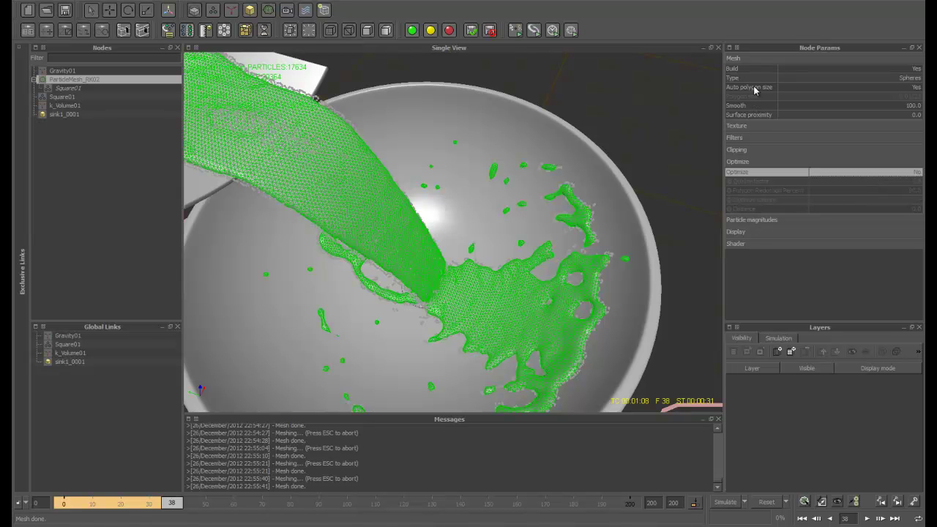
# Change the particle mesh's type to Metaballs, rebuild it and inspect the splash in the bowl.
pyautogui.click(755, 115)
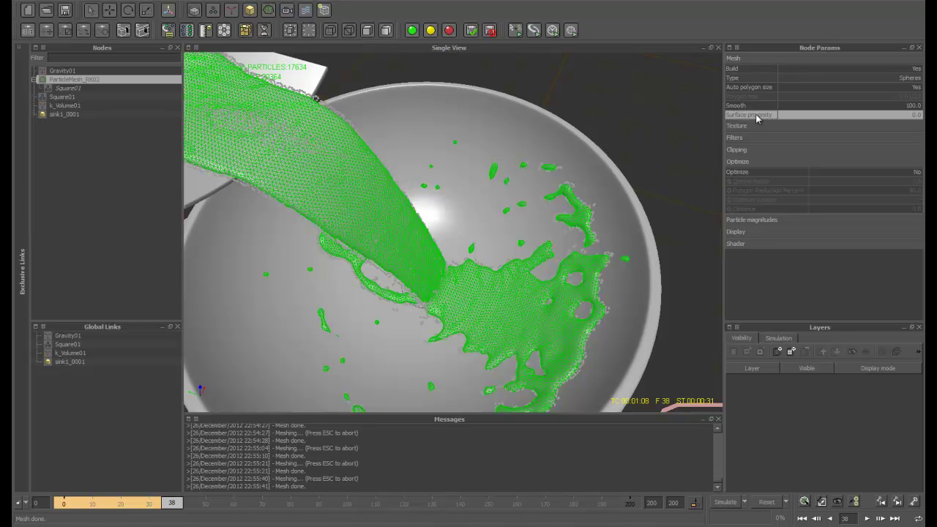
pyautogui.click(902, 77)
pyautogui.click(900, 80)
pyautogui.click(902, 84)
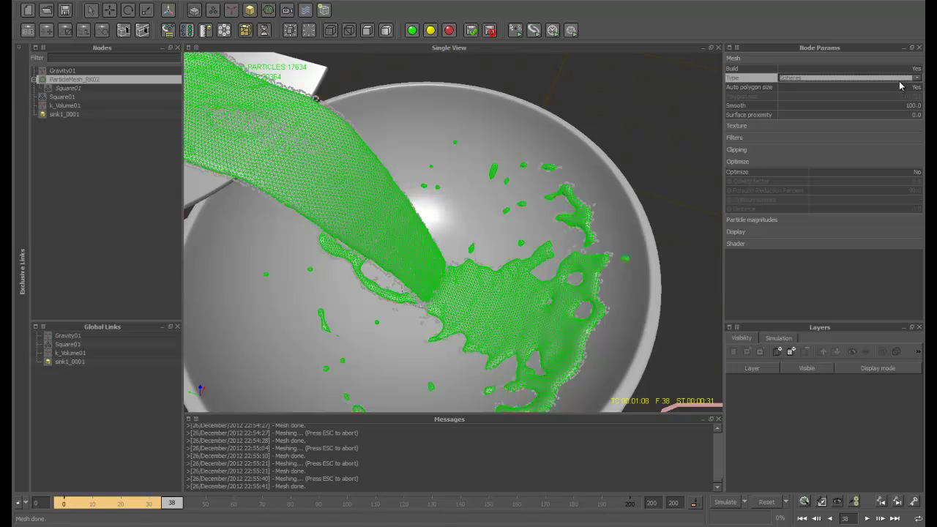
pyautogui.click(899, 80)
pyautogui.click(894, 85)
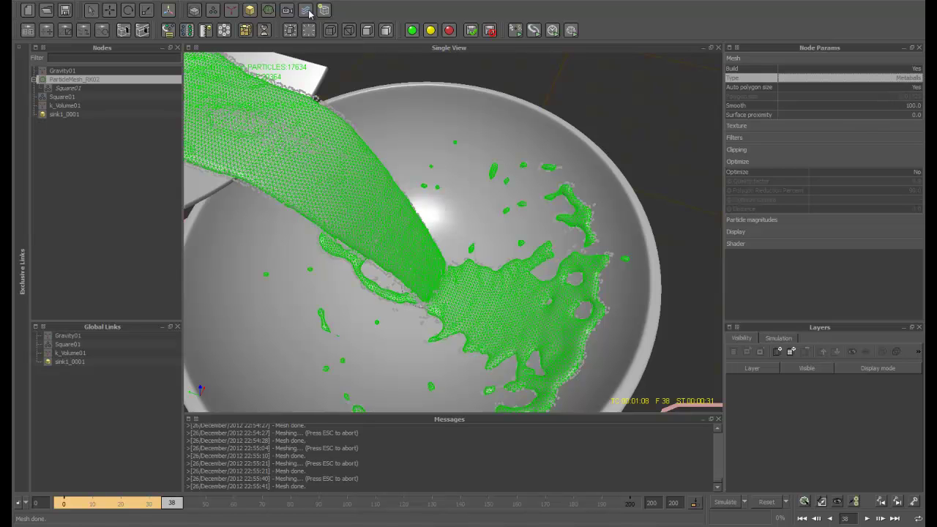
pyautogui.click(803, 502)
pyautogui.click(620, 156)
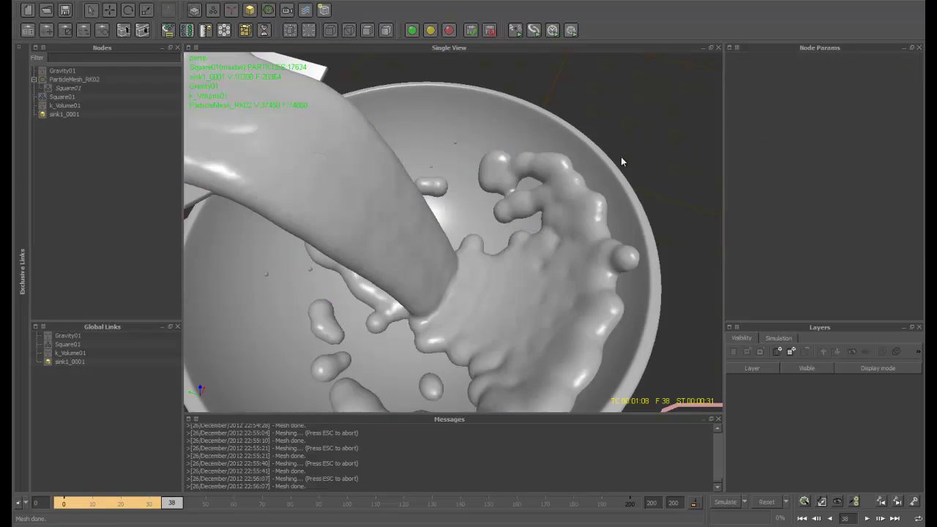
pyautogui.click(562, 307)
pyautogui.keyDown('alt'); pyautogui.moveTo(562, 307); pyautogui.dragTo(527, 301); pyautogui.keyUp('alt')
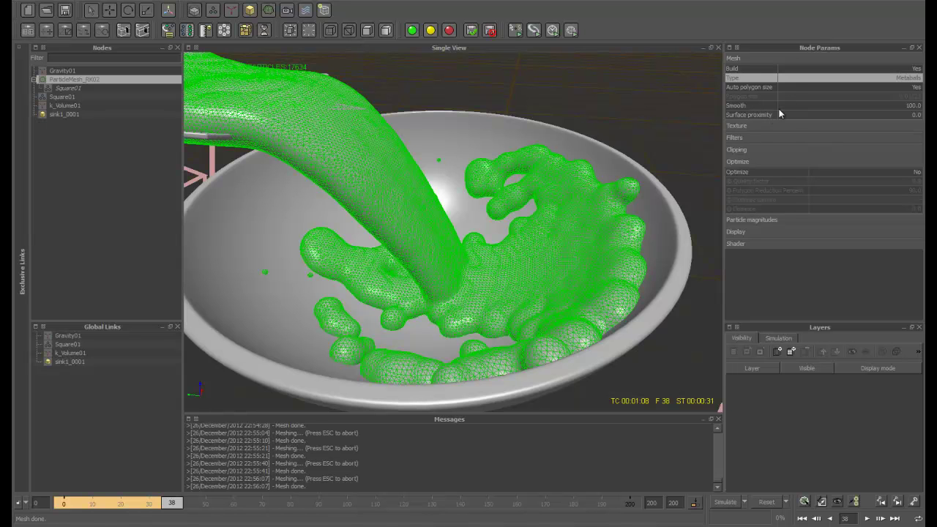
# Make the mesh's emitter field subtractive, set its radius to 0.05 and rebuild the mesh.
pyautogui.click(751, 115)
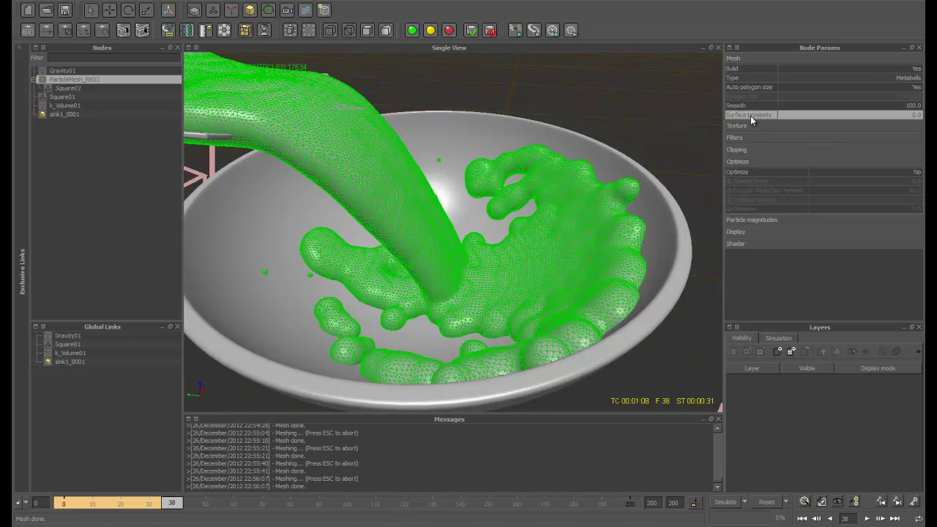
pyautogui.click(65, 89)
pyautogui.click(867, 77)
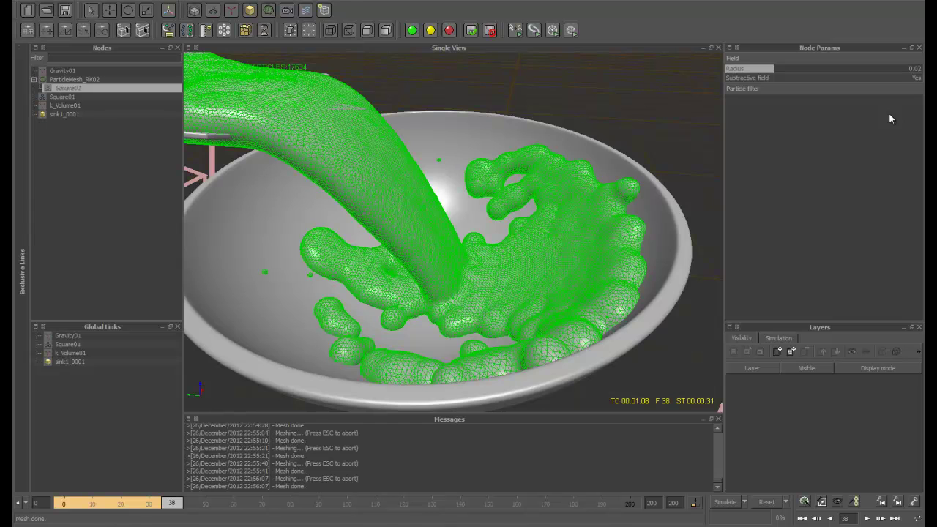
pyautogui.press('BackSpace')
pyautogui.write('05')
pyautogui.click(804, 502)
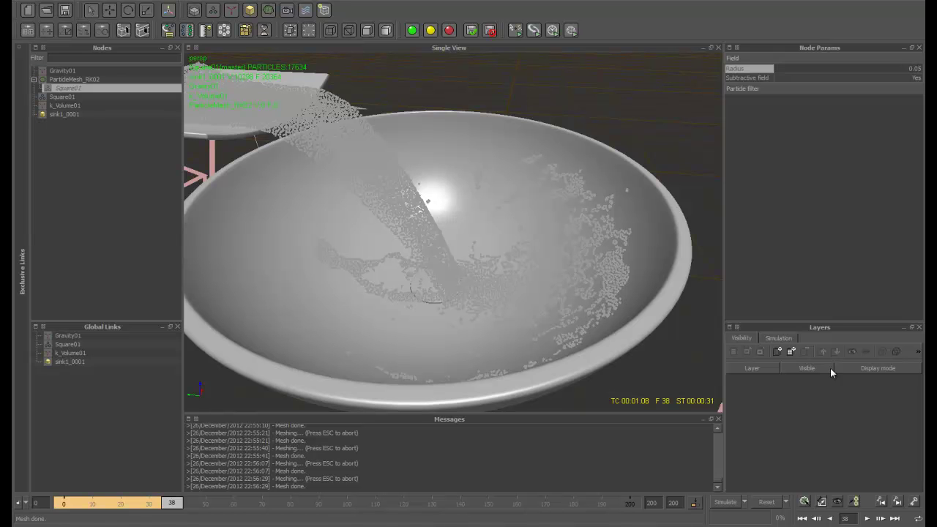
pyautogui.click(805, 503)
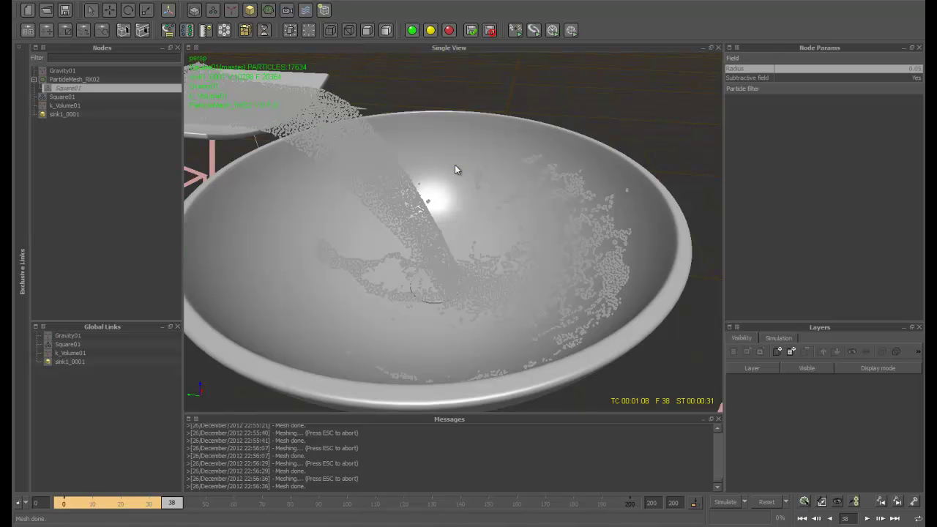
# Turn off Subtractive field for the mesh's emitter field and rebuild the mesh.
pyautogui.click(385, 190)
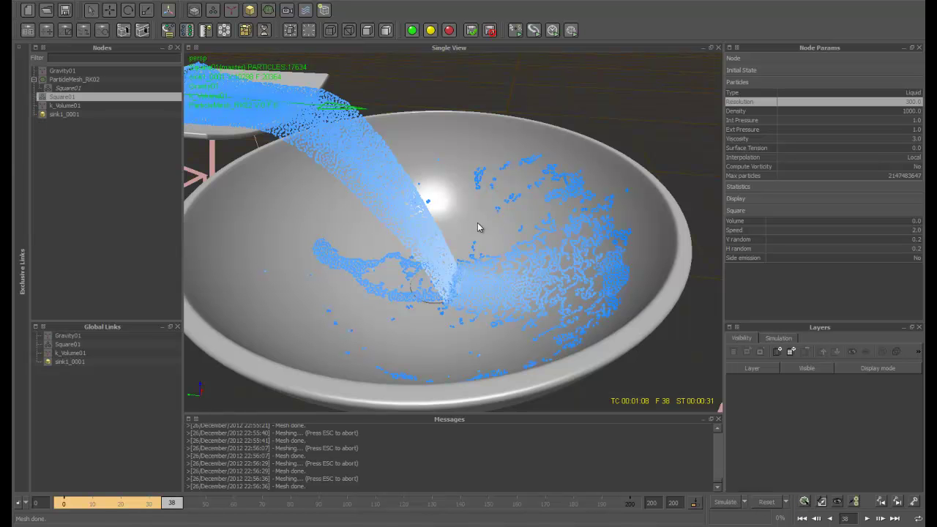
pyautogui.click(86, 88)
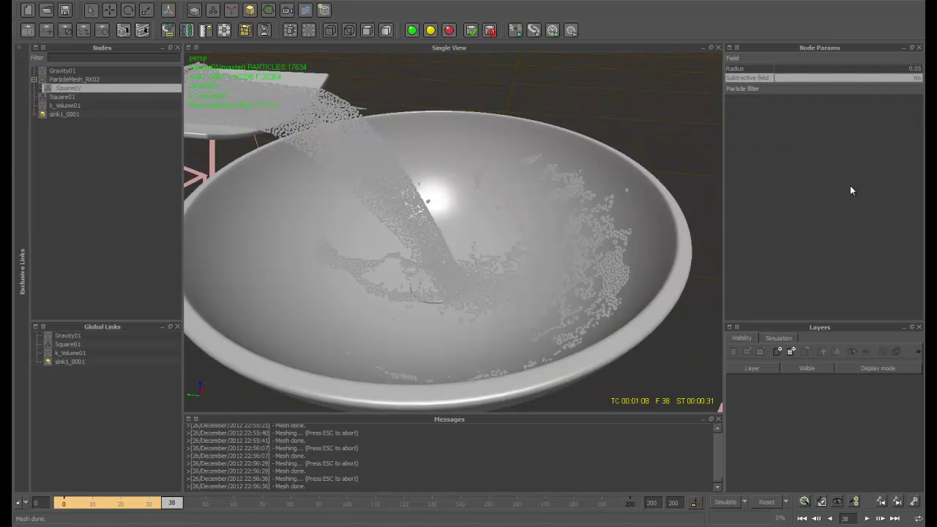
pyautogui.click(804, 502)
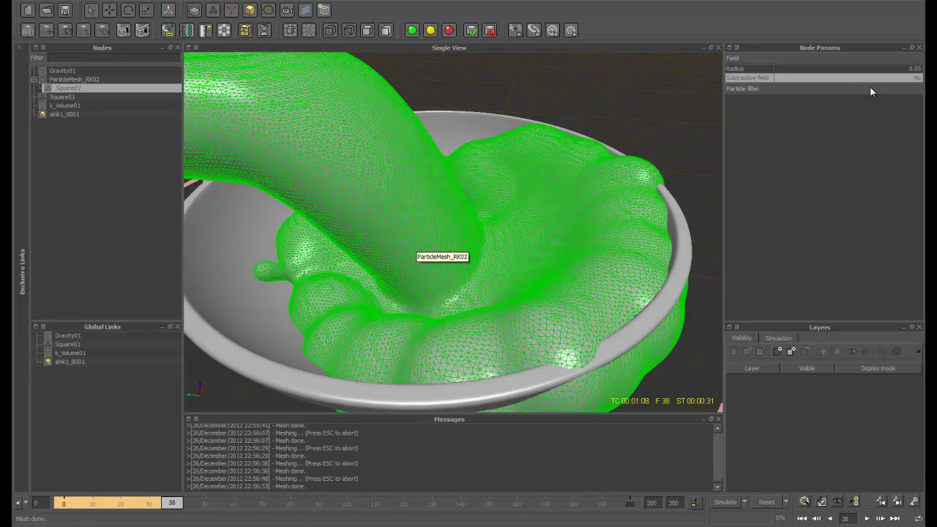
# Set the emitter field's radius to 0.01, rebuild the mesh and examine the stream and splash.
pyautogui.doubleClick(915, 68)
pyautogui.write('05')
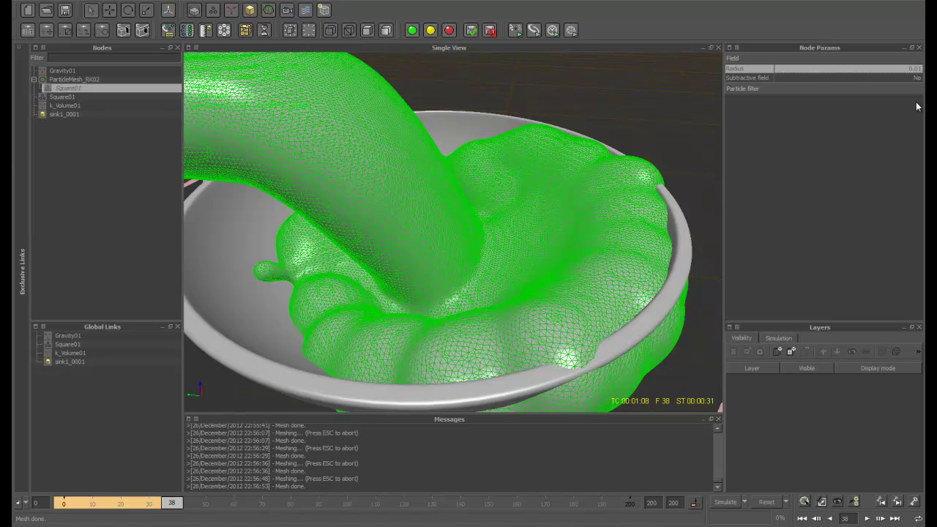
pyautogui.click(804, 502)
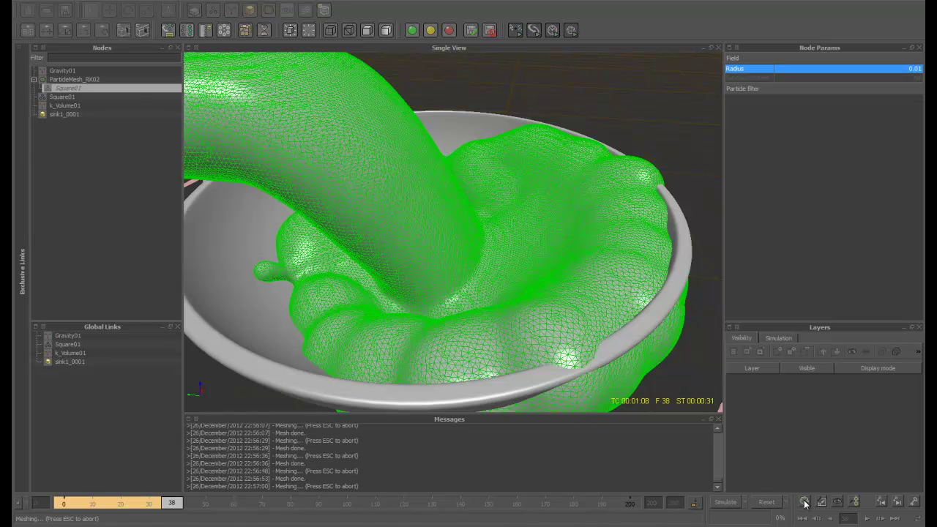
pyautogui.click(601, 119)
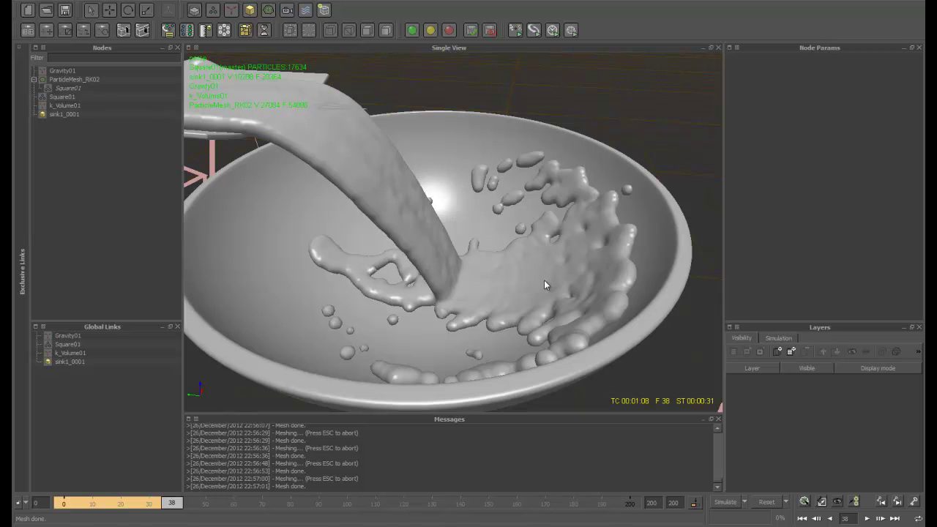
pyautogui.keyDown('alt'); pyautogui.moveTo(579, 305); pyautogui.dragTo(481, 219); pyautogui.keyUp('alt')
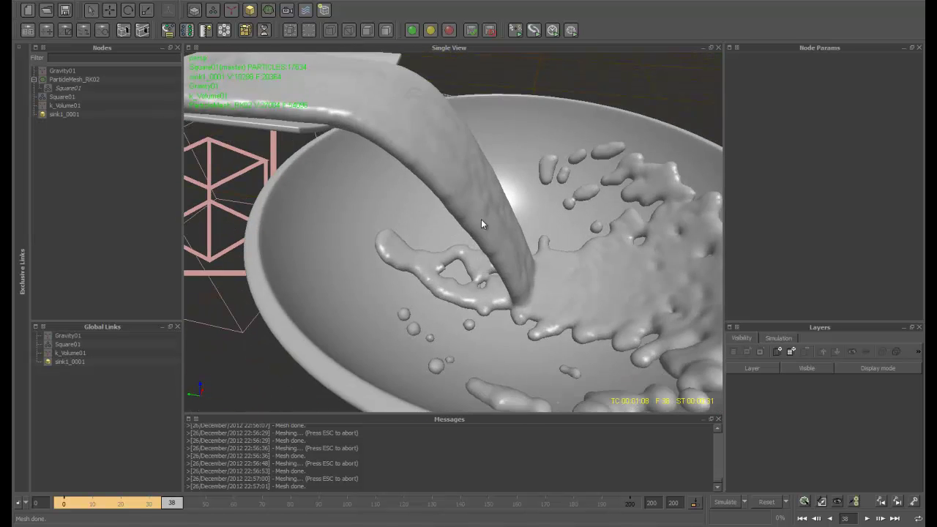
# Set the radius of the mesh's emitter field to 0.008 and rebuild the mesh.
pyautogui.click(480, 208)
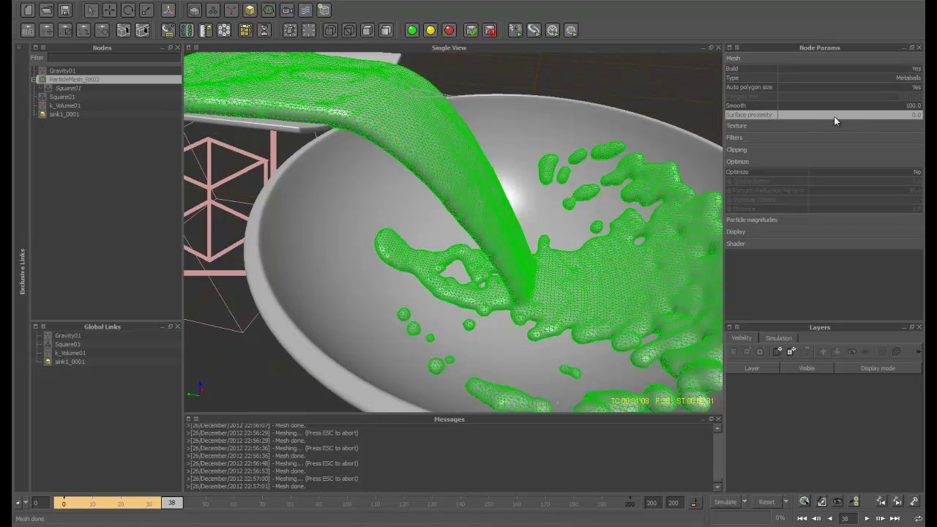
pyautogui.click(62, 88)
pyautogui.click(918, 69)
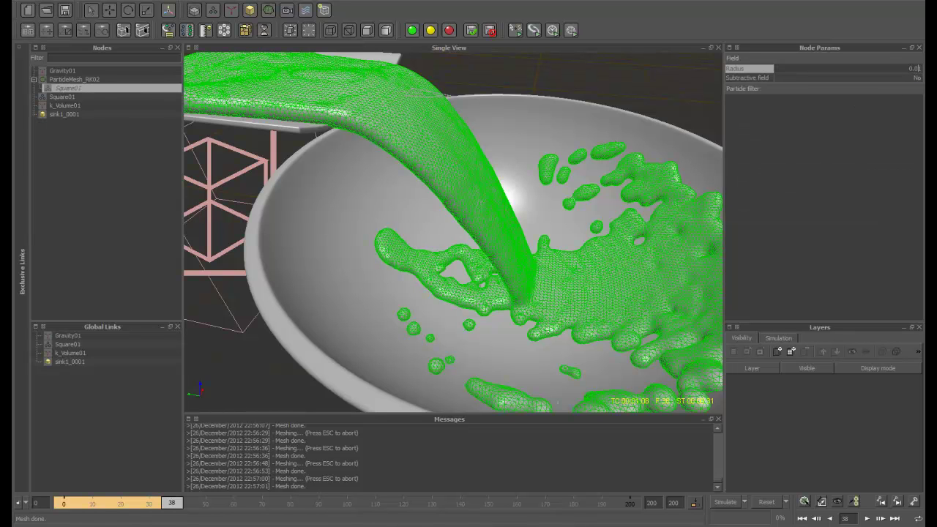
pyautogui.press('BackSpace')
pyautogui.write('08')
pyautogui.click(894, 208)
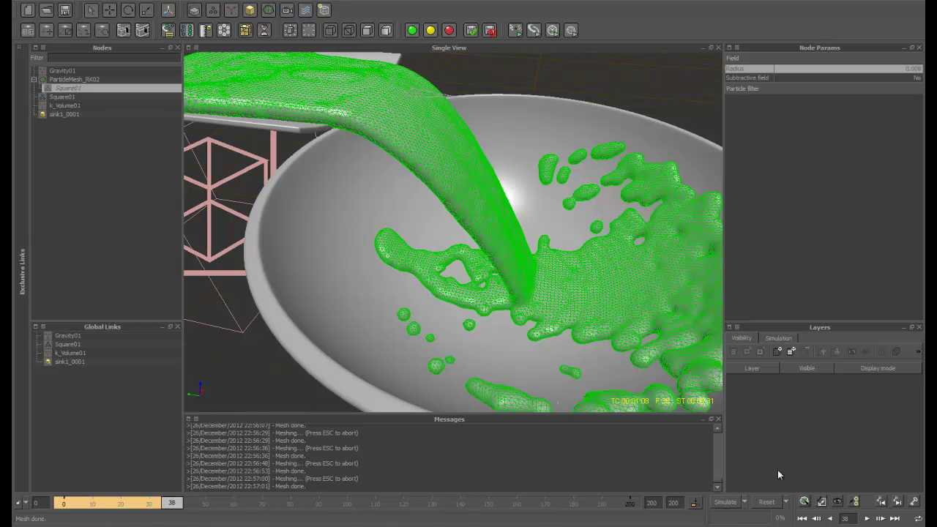
pyautogui.click(804, 501)
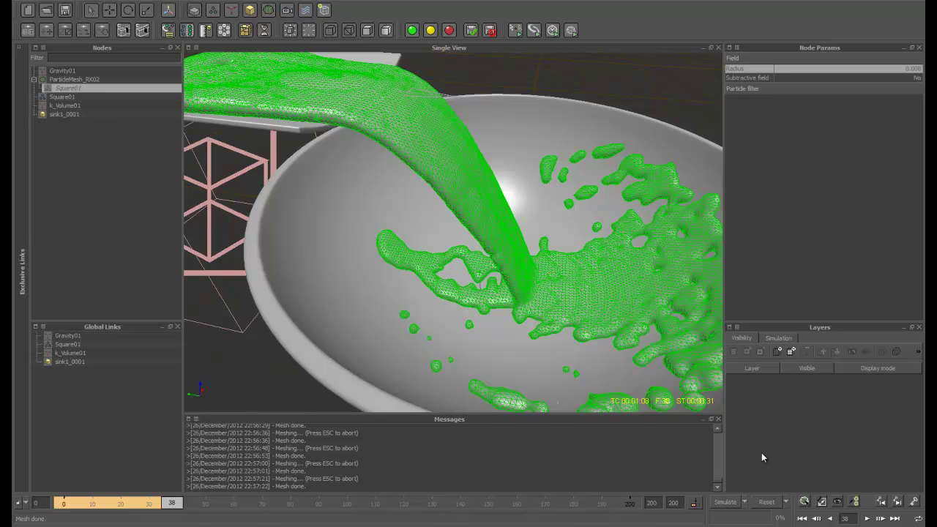
# Set the radius of the mesh's Square01 field to 0.006, rebuild the mesh and examine the splash.
pyautogui.click(547, 157)
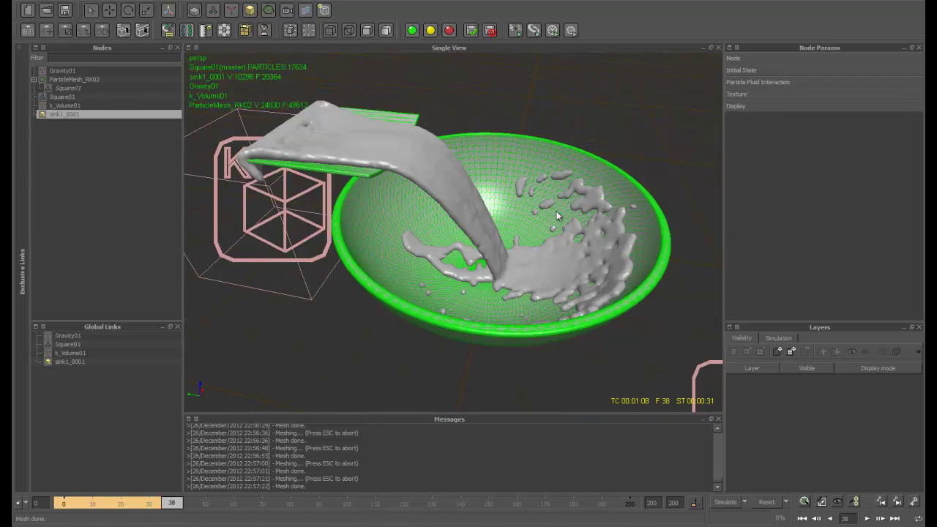
pyautogui.keyDown('alt'); pyautogui.moveTo(557, 216); pyautogui.dragTo(513, 233); pyautogui.keyUp('alt')
pyautogui.click(508, 234)
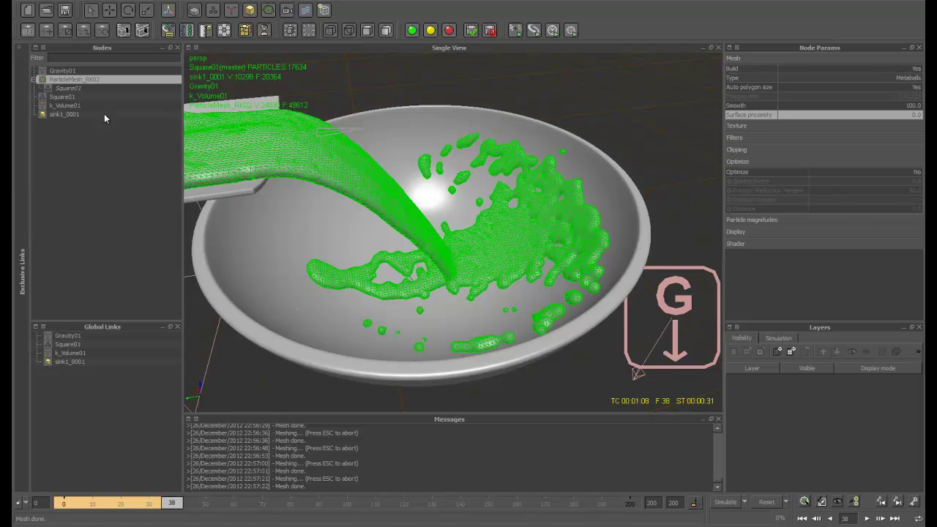
pyautogui.click(83, 88)
pyautogui.doubleClick(919, 70)
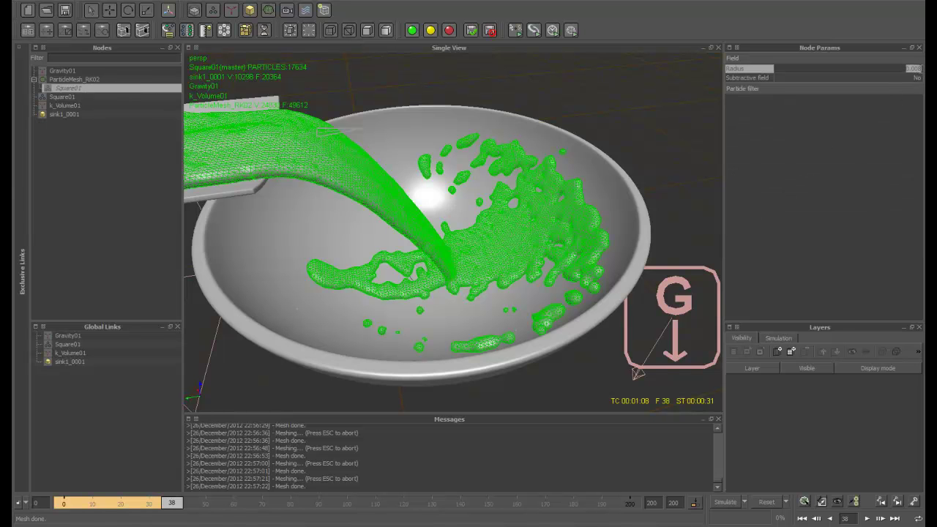
pyautogui.click(920, 69)
pyautogui.write('6')
pyautogui.click(805, 502)
pyautogui.click(608, 113)
pyautogui.keyDown('alt'); pyautogui.moveTo(612, 227); pyautogui.dragTo(601, 250); pyautogui.keyUp('alt')
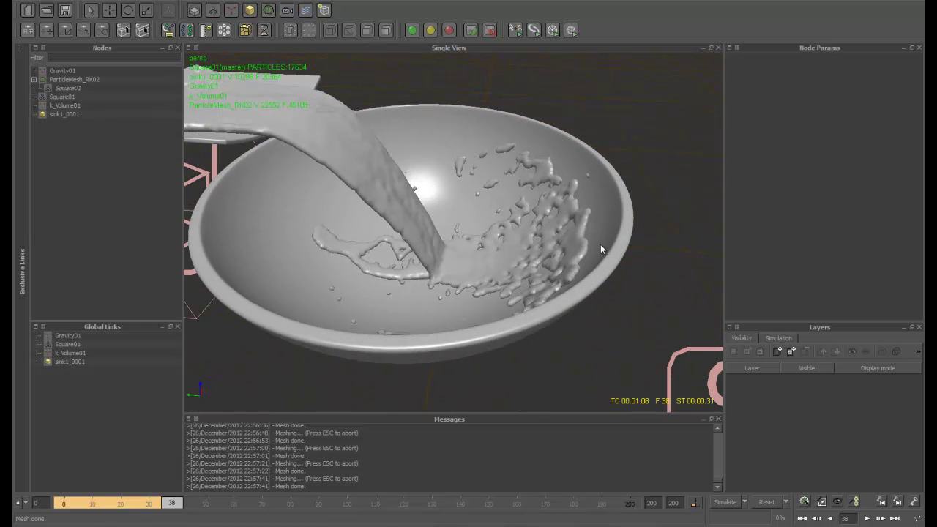
# Reduce the radius of the mesh's Square01 field to 0.005 and rebuild the mesh.
pyautogui.click(405, 211)
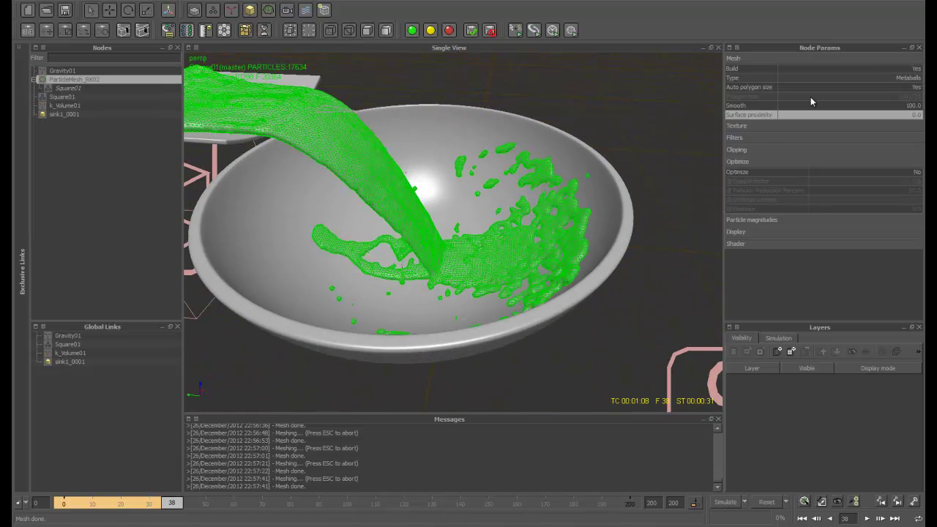
pyautogui.click(80, 88)
pyautogui.doubleClick(918, 69)
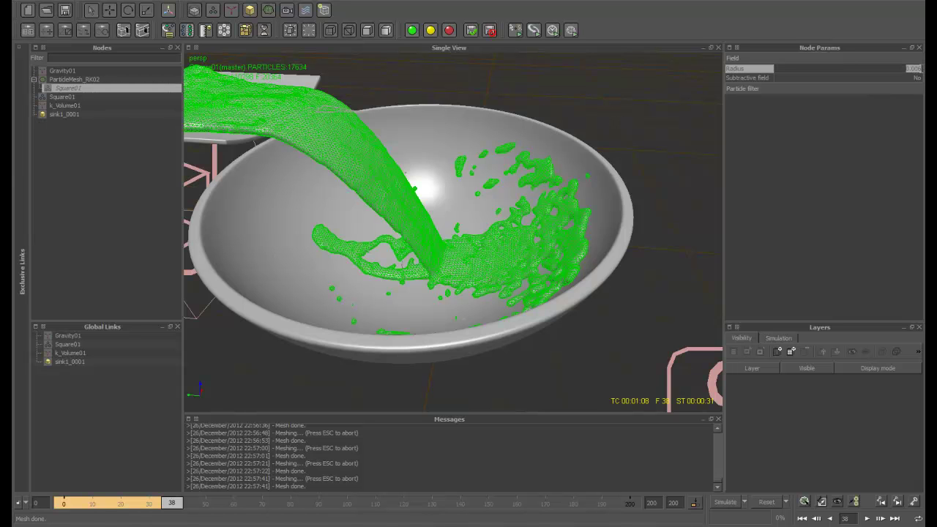
pyautogui.click(922, 71)
pyautogui.click(805, 502)
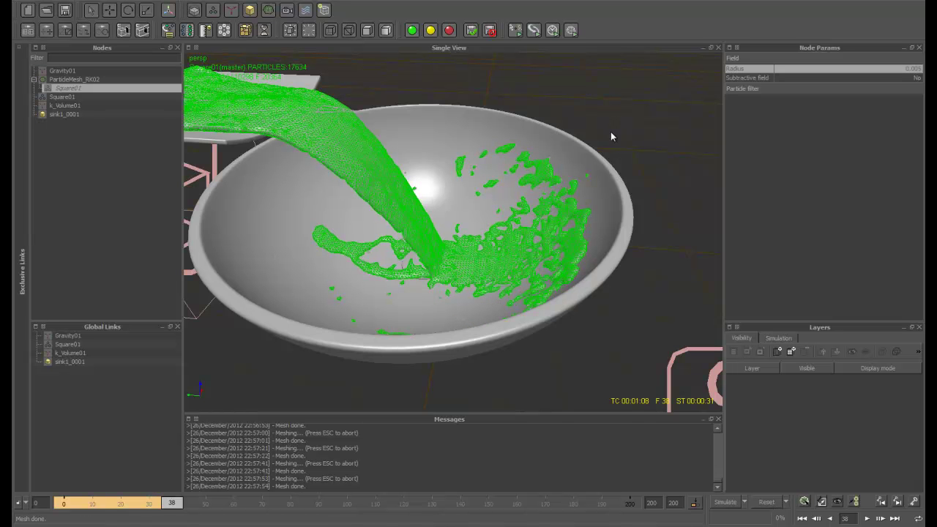
pyautogui.keyDown('alt'); pyautogui.moveTo(593, 208); pyautogui.dragTo(472, 260); pyautogui.keyUp('alt')
# Enable Filter for ParticleMesh_RK02, rebuild the mesh and check the stream on the plate.
pyautogui.click(419, 232)
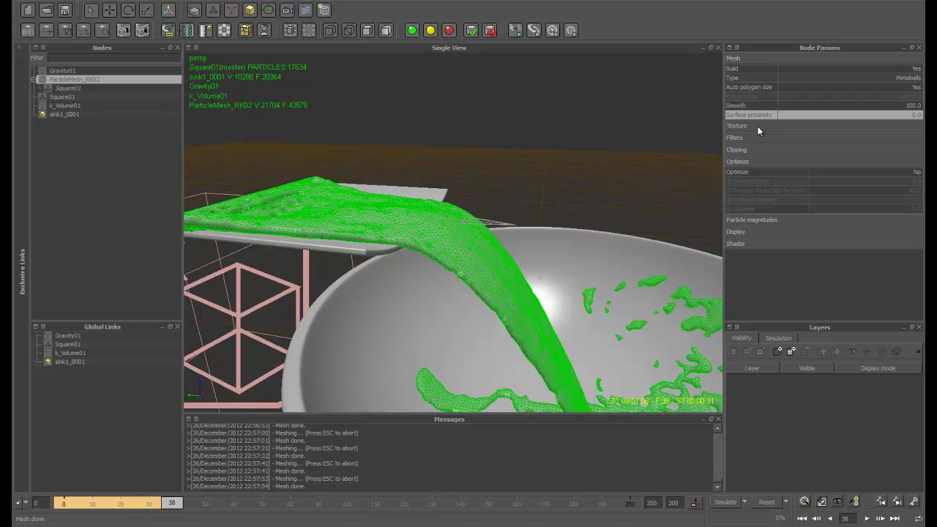
pyautogui.doubleClick(899, 114)
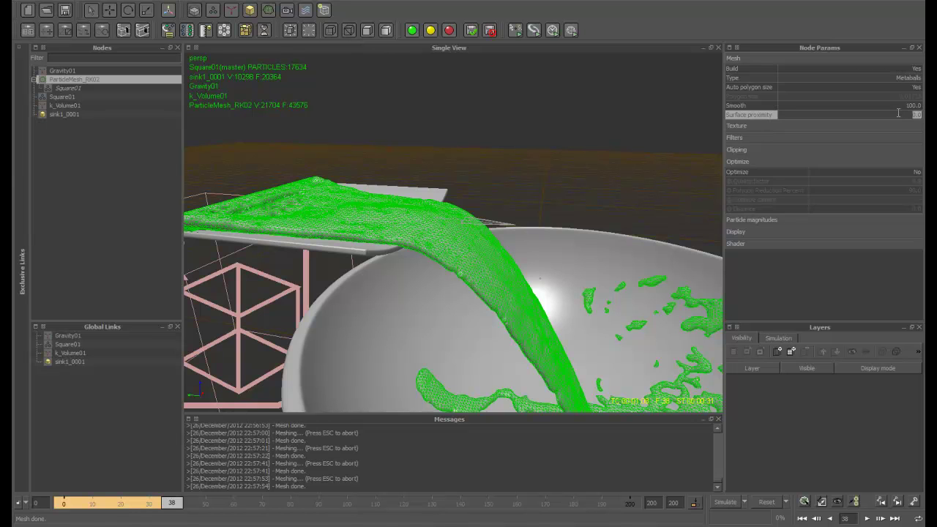
pyautogui.click(750, 137)
pyautogui.click(767, 149)
pyautogui.click(811, 151)
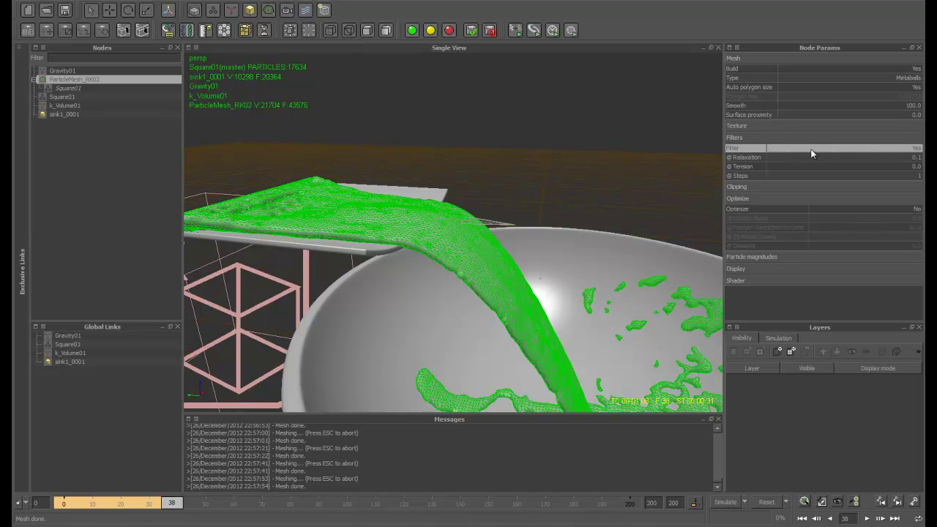
pyautogui.click(804, 502)
pyautogui.keyDown('alt'); pyautogui.moveTo(517, 286); pyautogui.dragTo(433, 252); pyautogui.keyUp('alt')
pyautogui.click(431, 253)
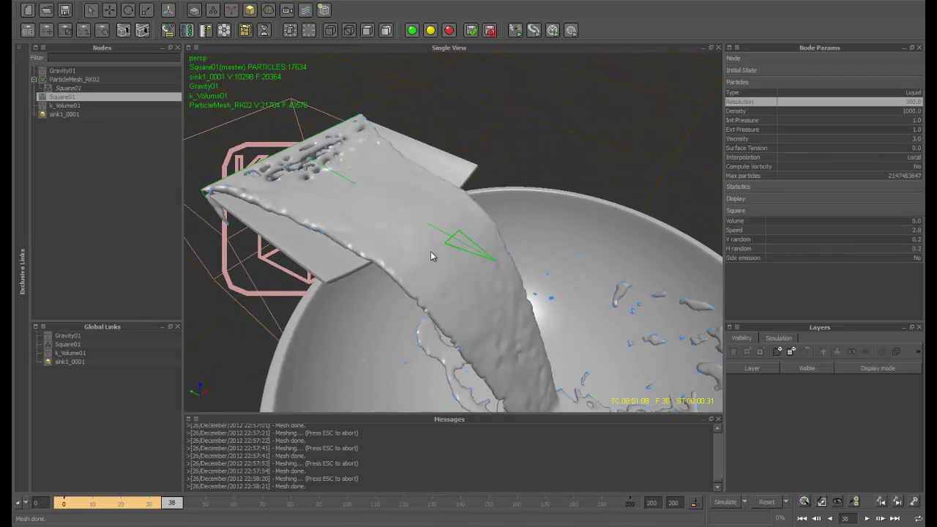
# Try a radius of 0.003 and then 0.004 for the mesh's Square01 field, rebuilding the mesh each time.
pyautogui.click(548, 219)
pyautogui.keyDown('shift'); pyautogui.click(392, 238); pyautogui.keyUp('shift')
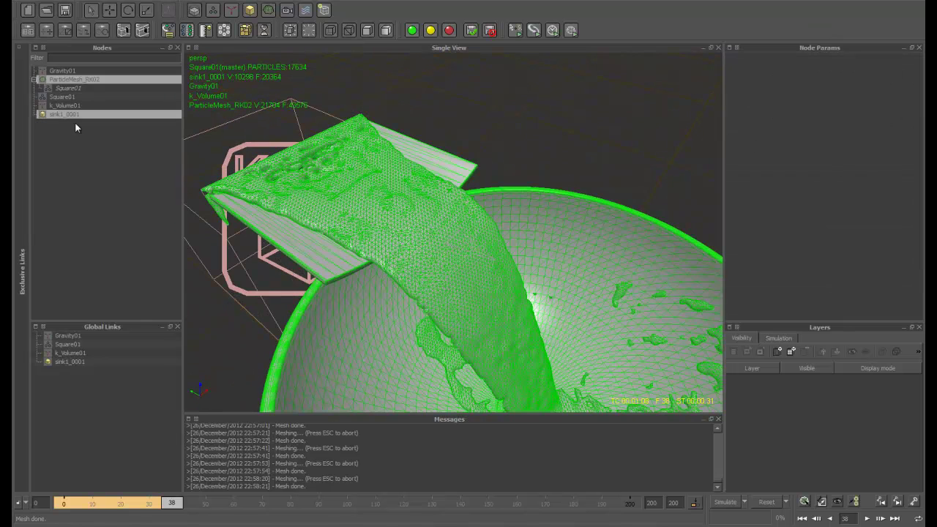
pyautogui.click(82, 88)
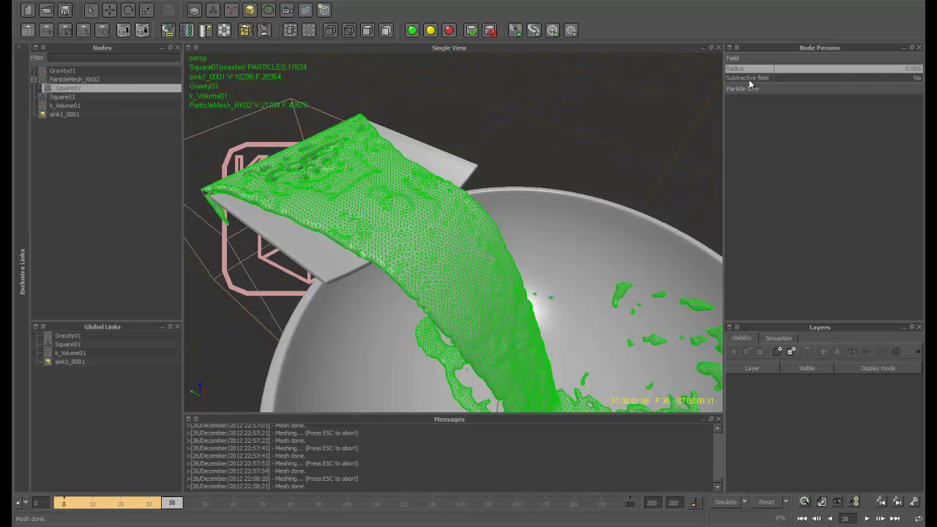
pyautogui.doubleClick(917, 69)
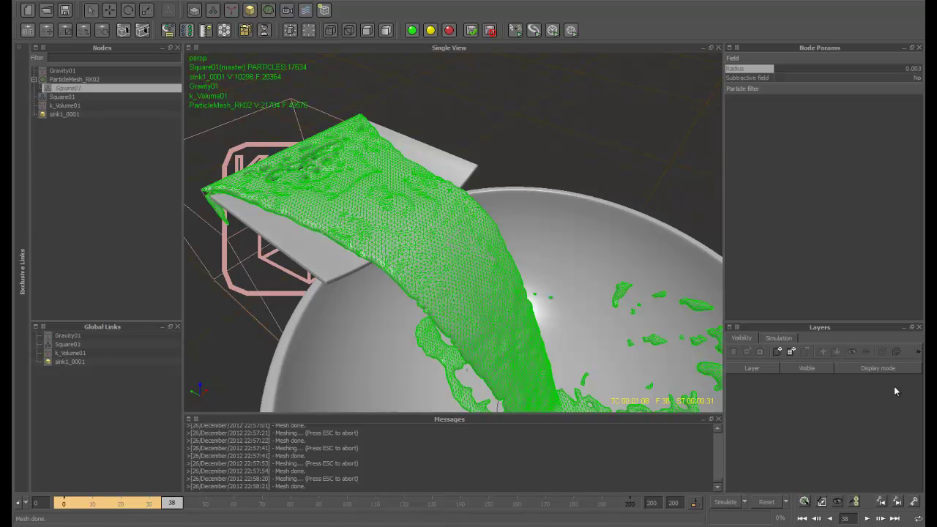
pyautogui.click(800, 500)
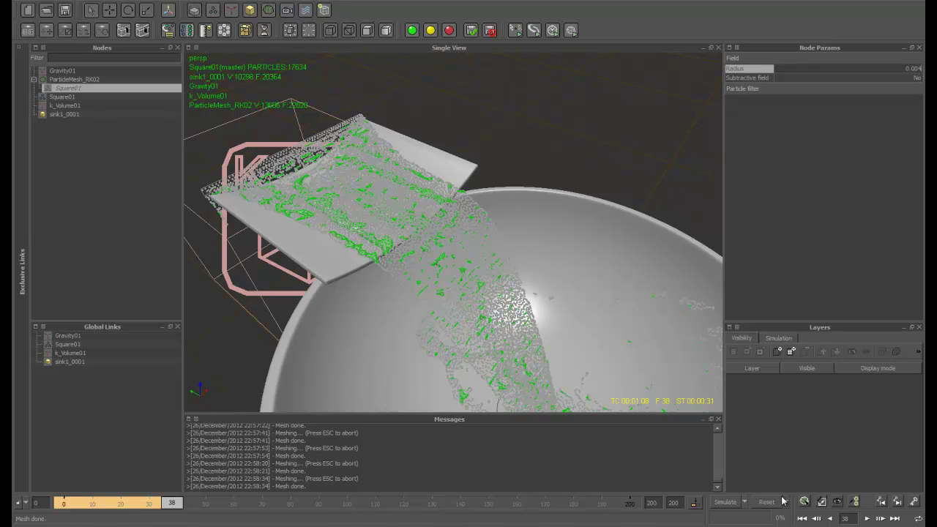
pyautogui.click(803, 502)
# Examine the rebuilt mesh up close along the falling stream and where it splashes into the bowl.
pyautogui.click(579, 180)
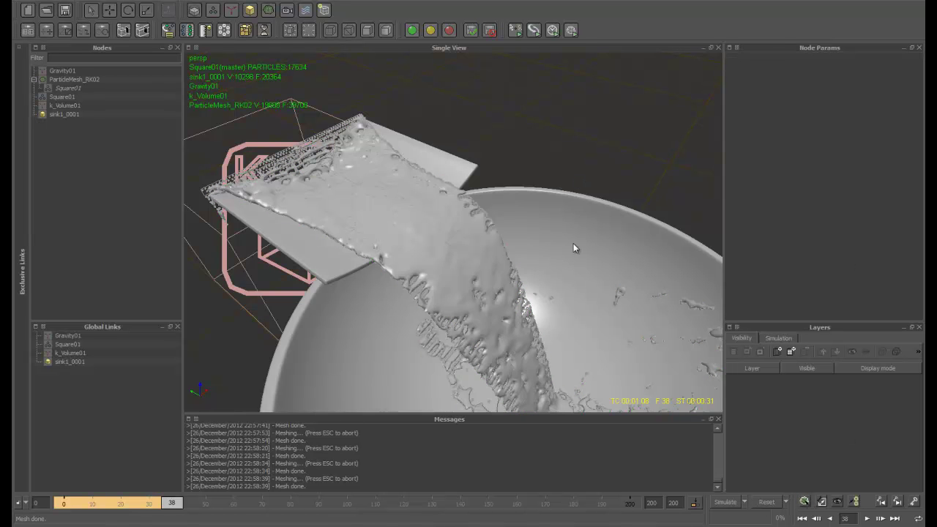
pyautogui.moveTo(573, 243)
pyautogui.keyDown('alt'); pyautogui.mouseDown()
pyautogui.moveTo(557, 263)
pyautogui.moveTo(587, 306)
pyautogui.moveTo(551, 257)
pyautogui.moveTo(566, 318)
pyautogui.mouseUp(); pyautogui.keyUp('alt')
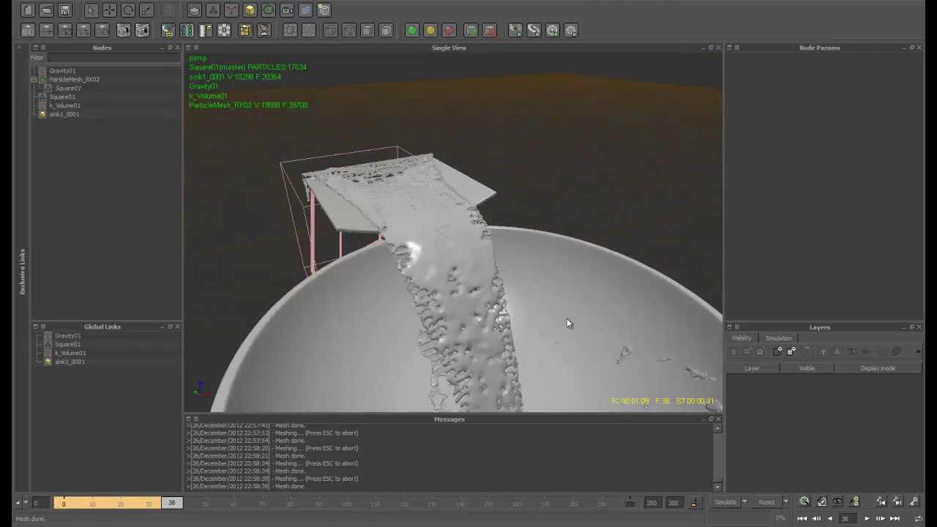
pyautogui.scroll(-3, 567, 318)
pyautogui.keyDown('alt'); pyautogui.moveTo(566, 317); pyautogui.dragTo(468, 100, button='middle'); pyautogui.keyUp('alt')
pyautogui.keyDown('alt'); pyautogui.moveTo(520, 262); pyautogui.dragTo(501, 208); pyautogui.keyUp('alt')
pyautogui.scroll(3, 531, 280)
pyautogui.click(413, 161)
pyautogui.keyDown('alt'); pyautogui.moveTo(415, 164); pyautogui.dragTo(424, 203); pyautogui.keyUp('alt')
pyautogui.scroll(-2, 424, 207)
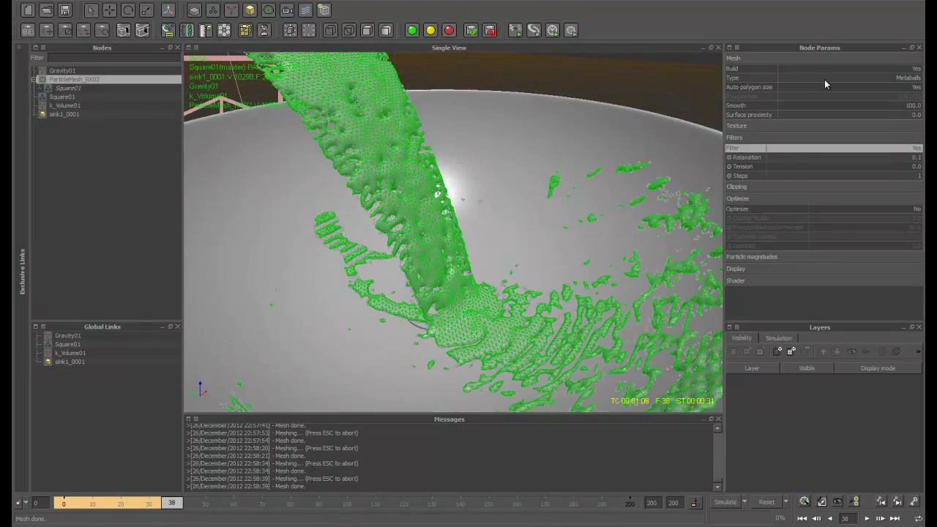
# Turn off the particle mesh's Filter to rebuild the mesh for comparison, and turn Filter back on.
pyautogui.click(809, 142)
pyautogui.click(812, 150)
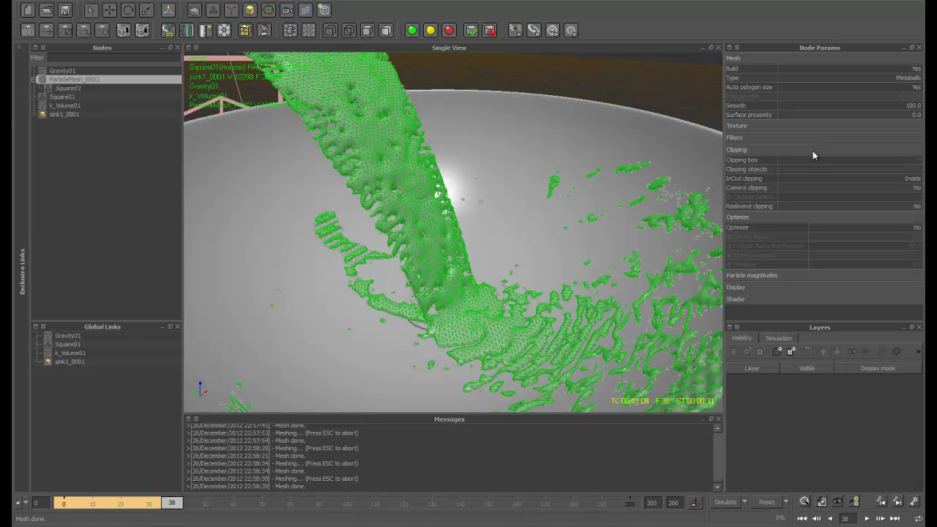
pyautogui.click(814, 141)
pyautogui.click(859, 155)
pyautogui.click(859, 151)
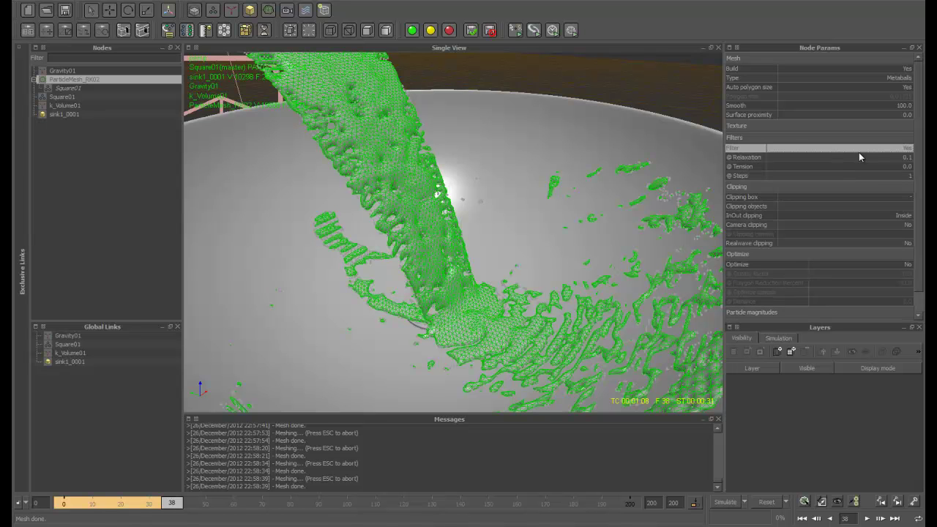
pyautogui.click(804, 502)
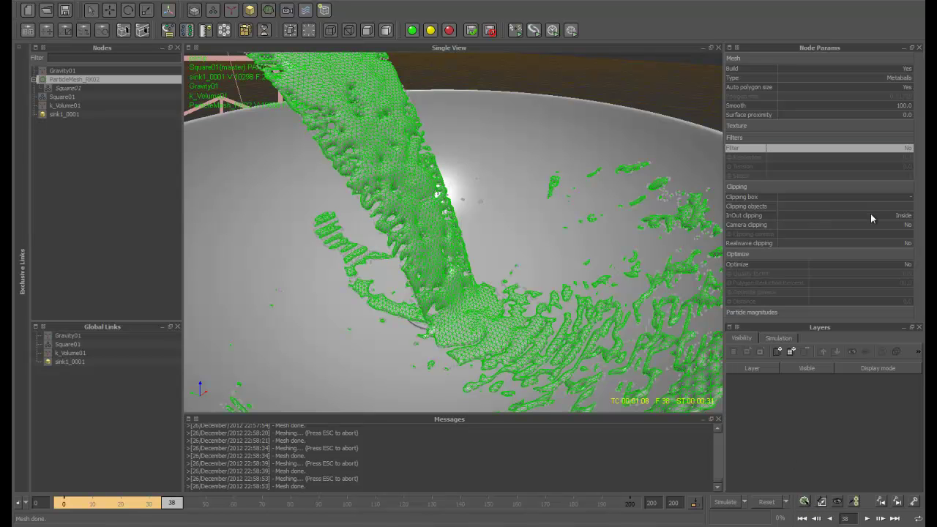
pyautogui.click(857, 149)
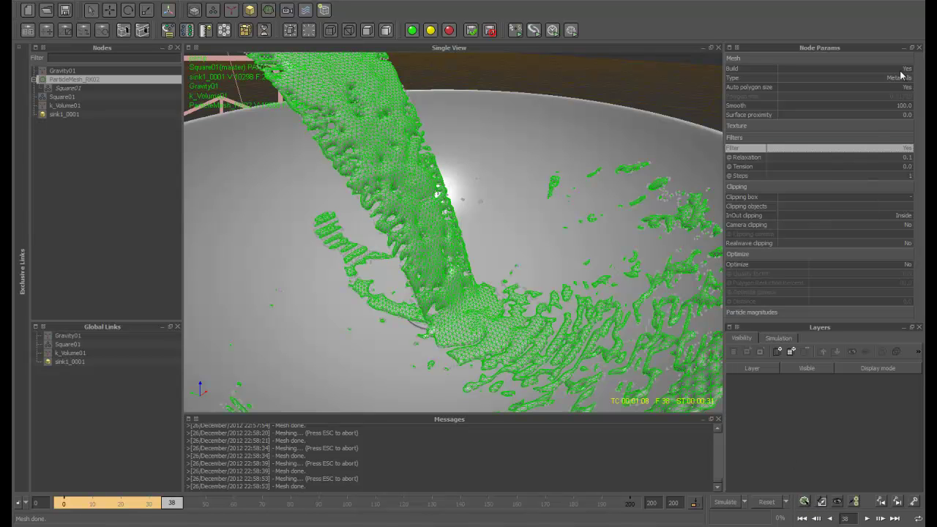
# Rebuild the particle mesh with Smooth at 50, and restore Smooth to 100 with another rebuild.
pyautogui.click(828, 105)
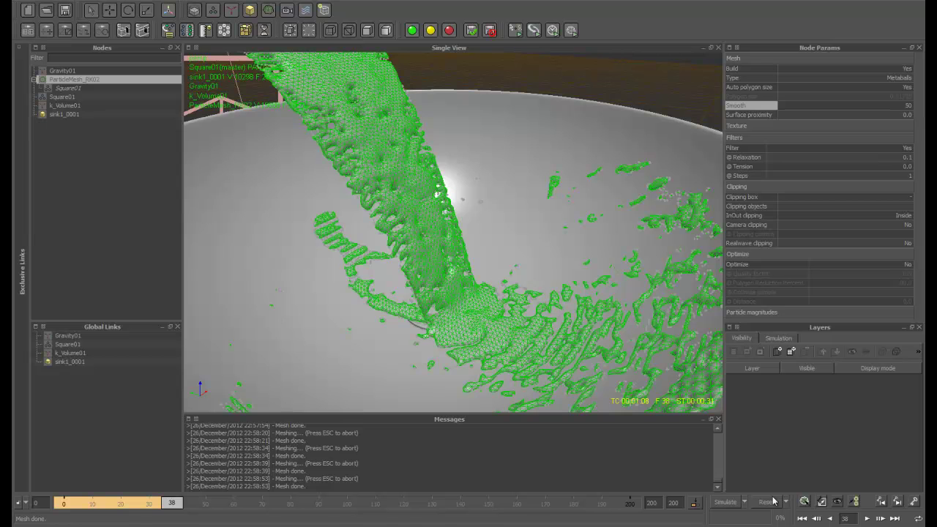
pyautogui.click(804, 501)
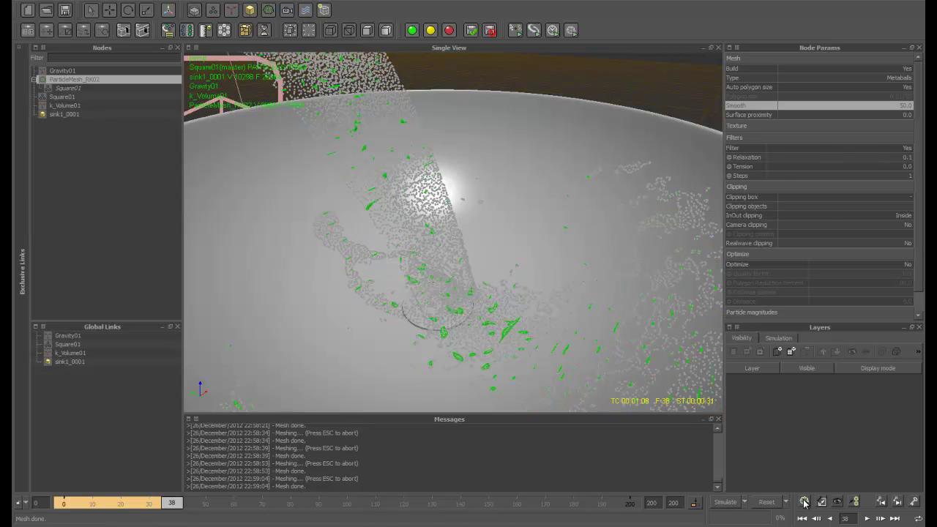
pyautogui.doubleClick(895, 107)
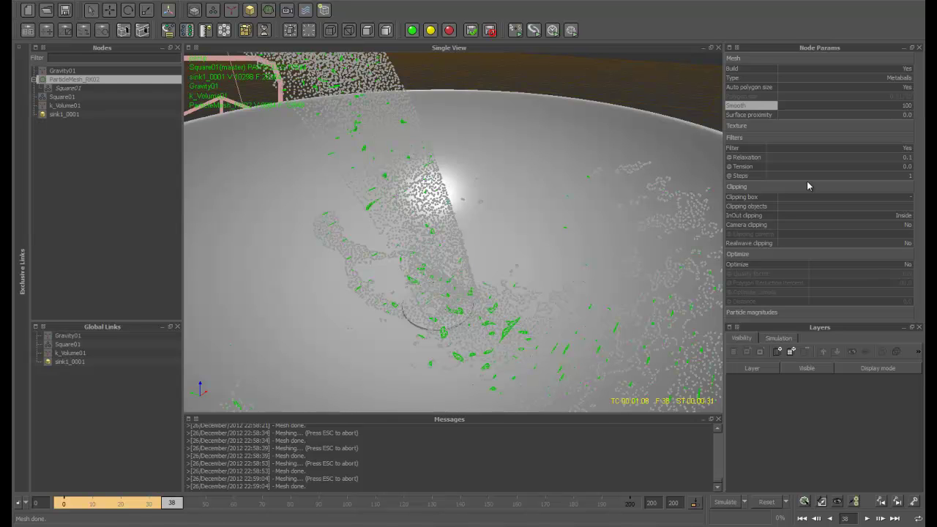
pyautogui.write('100')
pyautogui.click(804, 500)
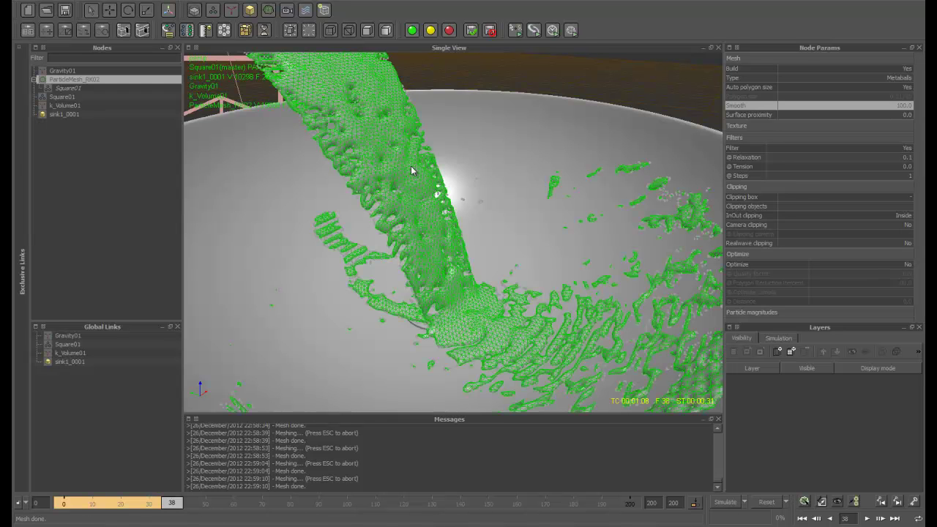
# Set the radius of the mesh's Square01 field to 0.0048, rebuild the mesh and examine the stream and splash.
pyautogui.click(405, 185)
pyautogui.click(407, 184)
pyautogui.click(71, 88)
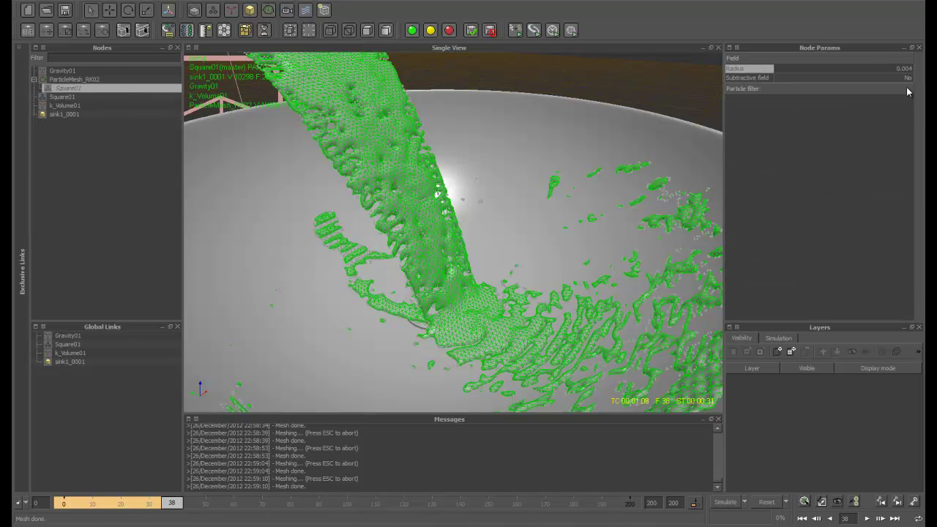
pyautogui.write('8')
pyautogui.click(805, 504)
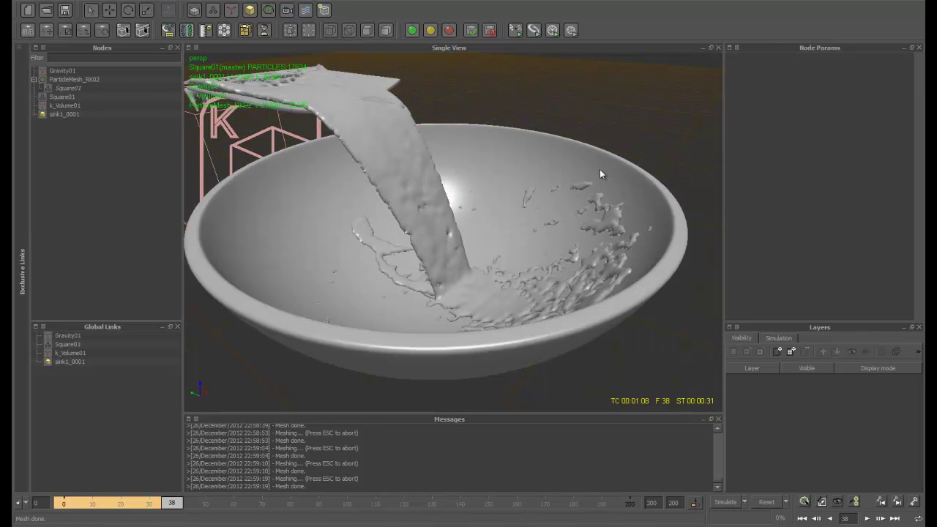
pyautogui.keyDown('alt'); pyautogui.moveTo(596, 181); pyautogui.dragTo(579, 305); pyautogui.keyUp('alt')
pyautogui.click(496, 246)
pyautogui.click(503, 342)
pyautogui.click(423, 229)
pyautogui.keyDown('alt'); pyautogui.moveTo(516, 211); pyautogui.dragTo(426, 193); pyautogui.keyUp('alt')
pyautogui.scroll(5, 506, 225)
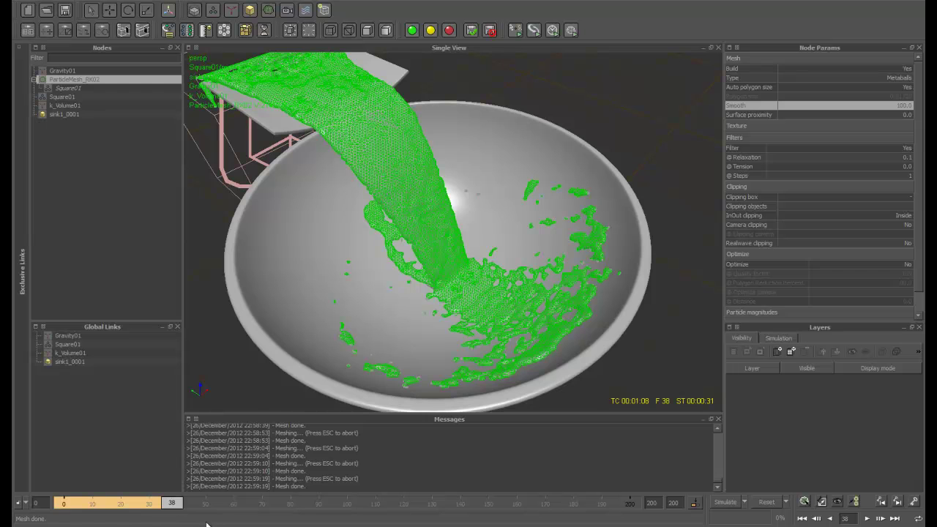
# Return to frame 0 and build the particle mesh across the whole frame sequence.
pyautogui.moveTo(173, 505); pyautogui.dragTo(64, 509)
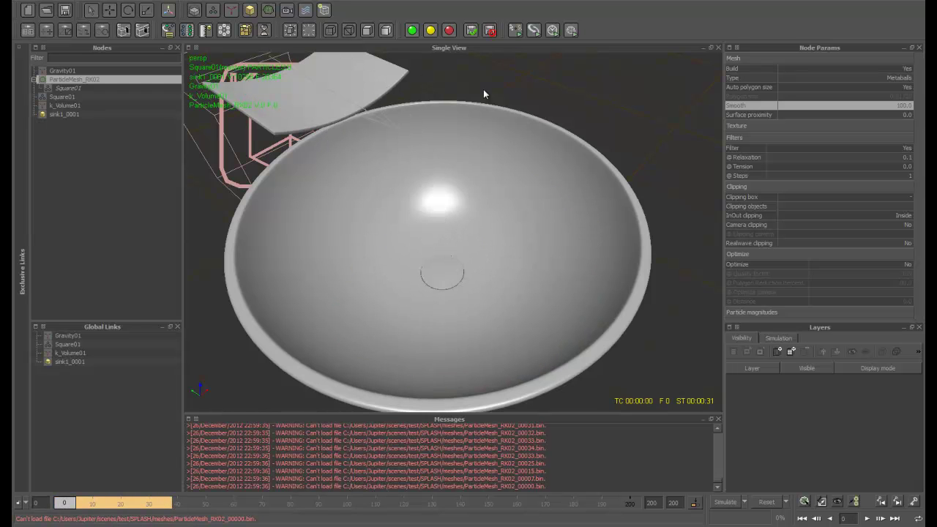
pyautogui.click(572, 30)
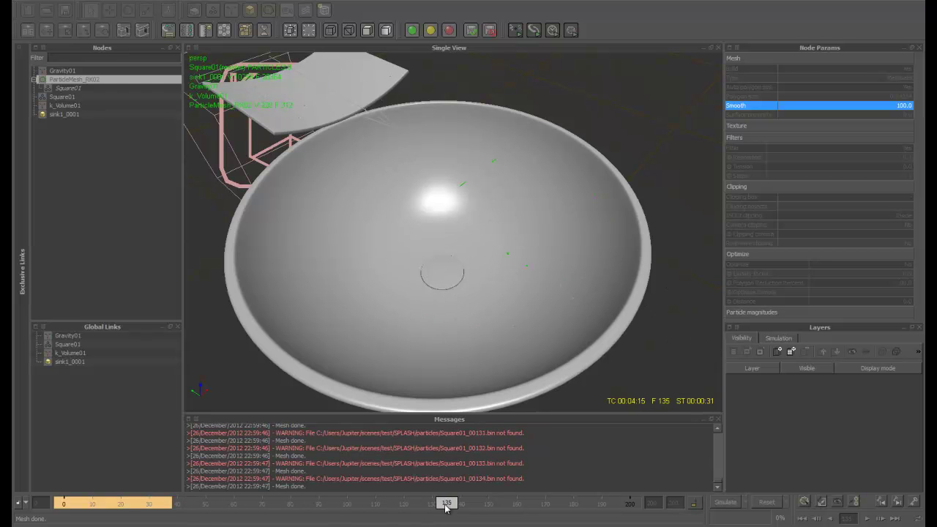
# Inspect the built water mesh at frames 38 and 20 from the front and side of the bowl.
pyautogui.moveTo(497, 507); pyautogui.dragTo(172, 503)
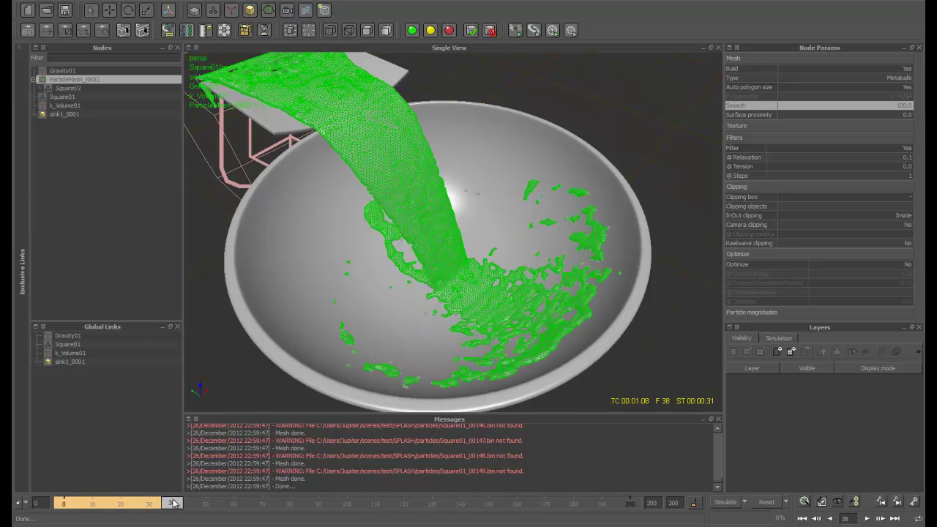
pyautogui.click(613, 127)
pyautogui.keyDown('alt'); pyautogui.moveTo(422, 258); pyautogui.dragTo(442, 249); pyautogui.keyUp('alt')
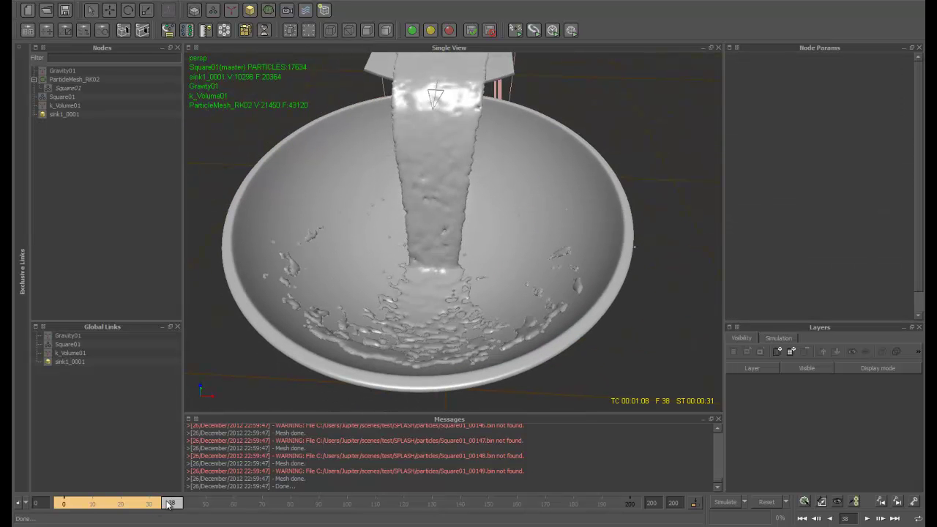
pyautogui.moveTo(170, 505); pyautogui.dragTo(123, 510)
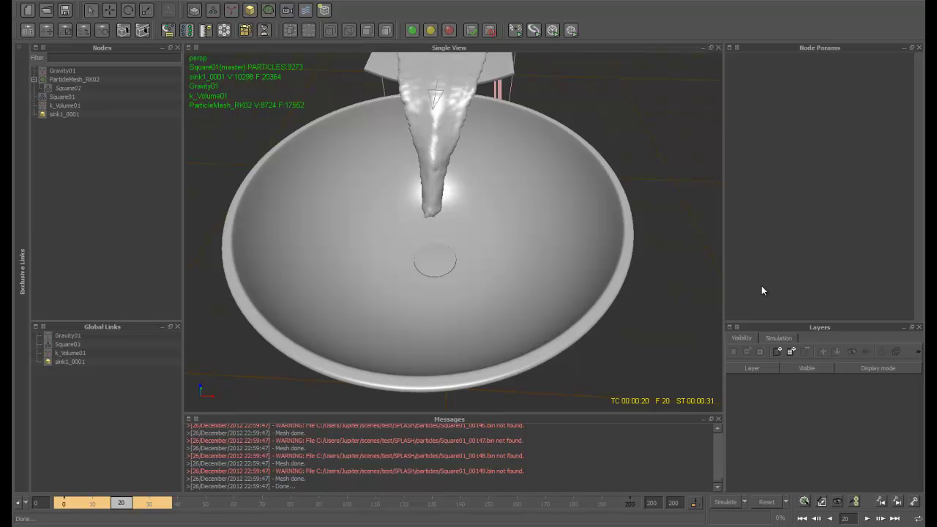
pyautogui.keyDown('alt'); pyautogui.moveTo(336, 275); pyautogui.dragTo(263, 396); pyautogui.keyUp('alt')
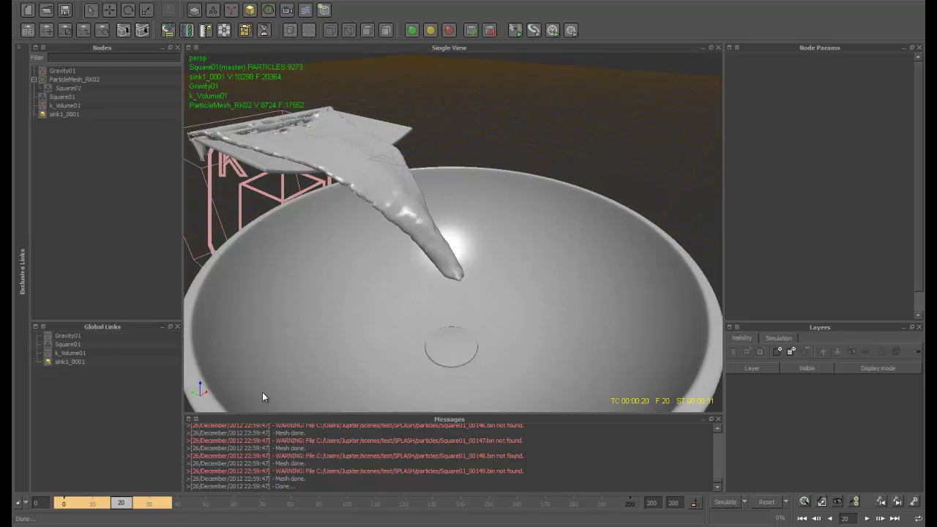
# Examine the built water mesh at frame 37 from a wider view of the whole bowl, shaded and selected.
pyautogui.moveTo(121, 503); pyautogui.dragTo(169, 503)
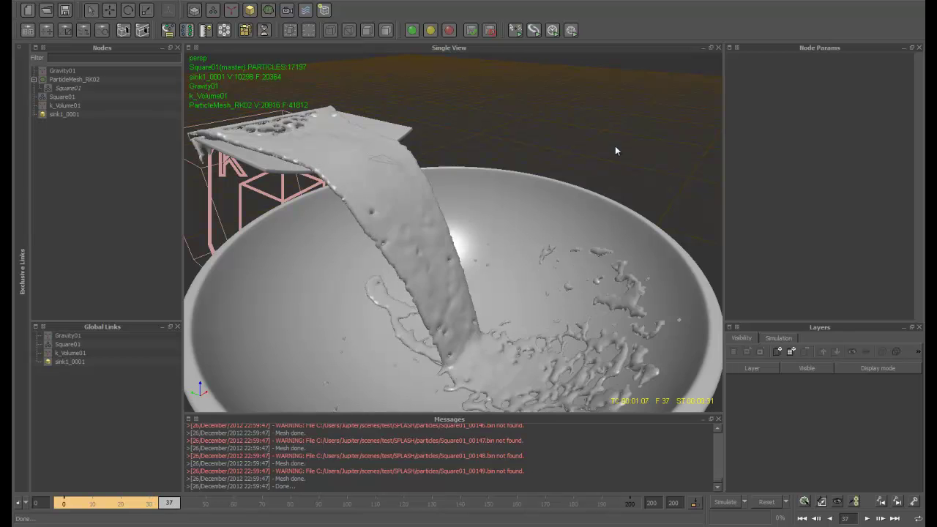
pyautogui.scroll(-5, 578, 170)
pyautogui.keyDown('alt'); pyautogui.moveTo(517, 230); pyautogui.dragTo(426, 222); pyautogui.keyUp('alt')
pyautogui.click(427, 223)
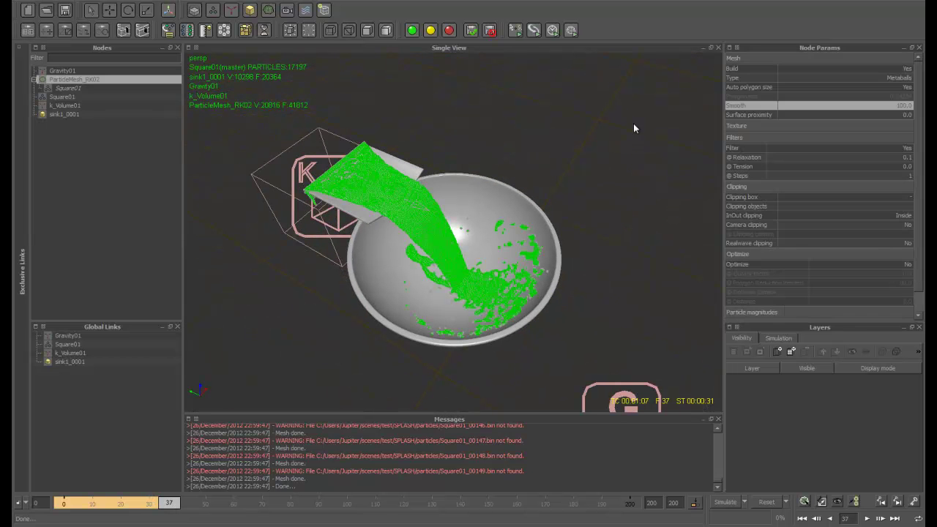
pyautogui.click(617, 189)
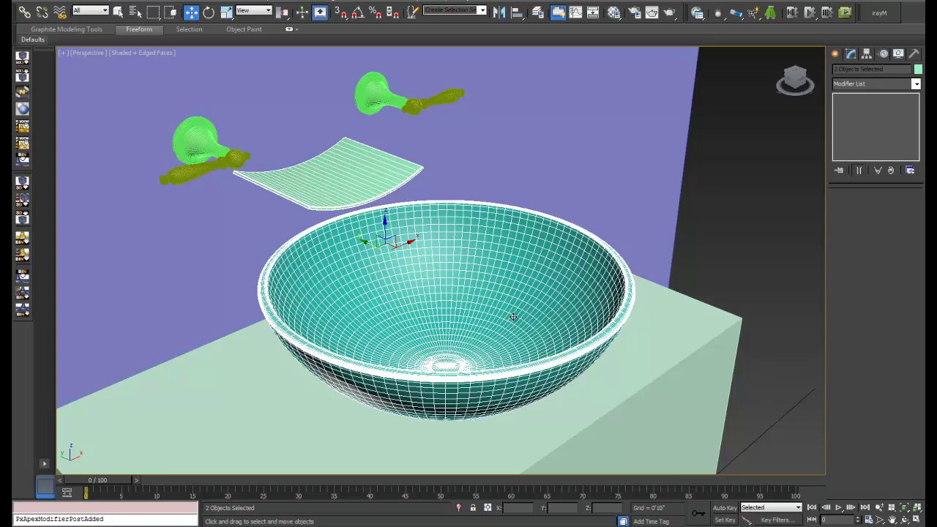
# Switch to 3ds Max and create a BIN mesh object that loads the RealFlow particle mesh sequence.
pyautogui.click(651, 217)
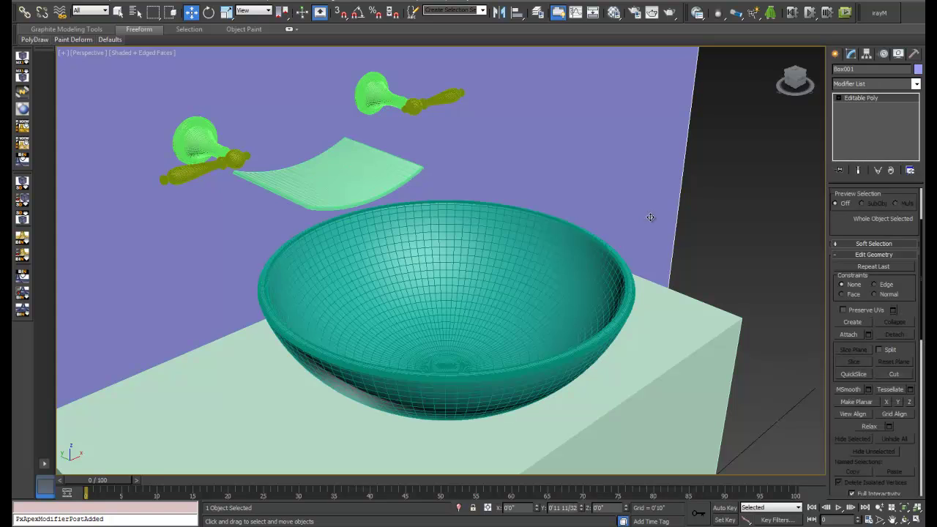
pyautogui.click(782, 227)
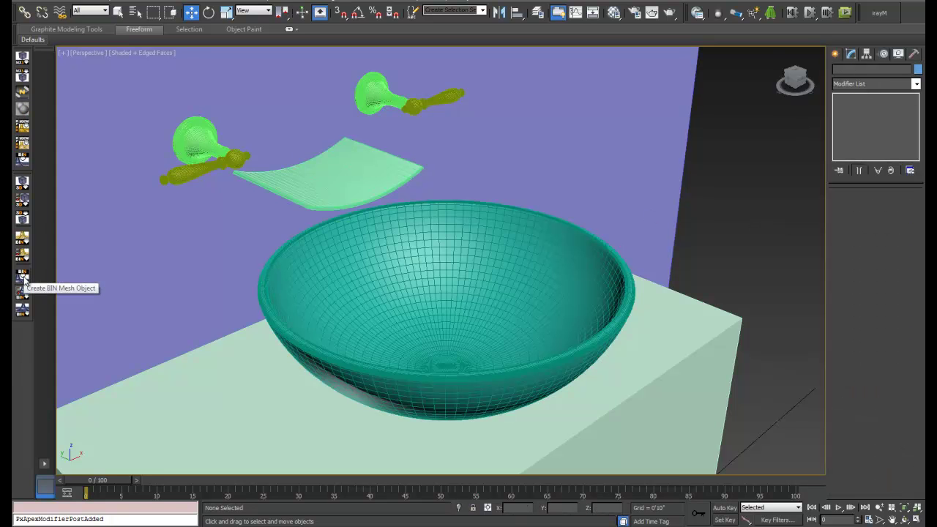
pyautogui.click(23, 278)
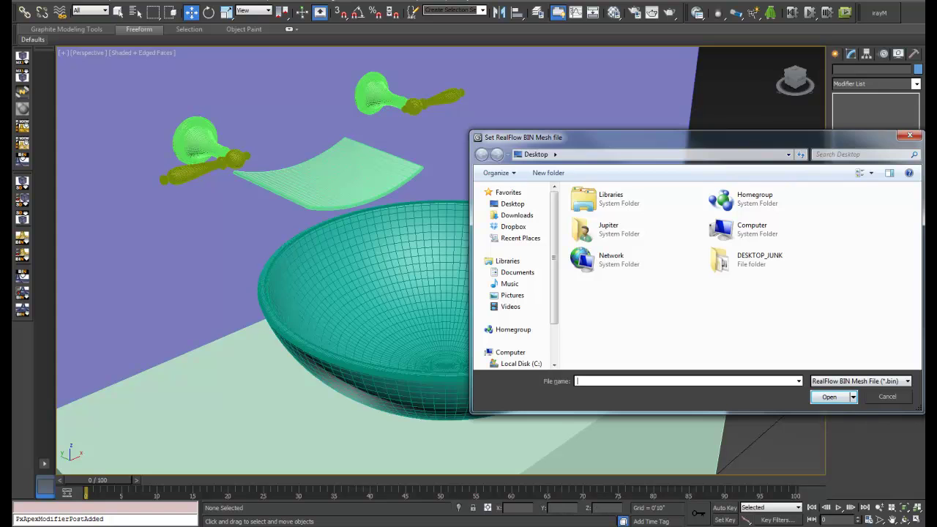
pyautogui.click(886, 396)
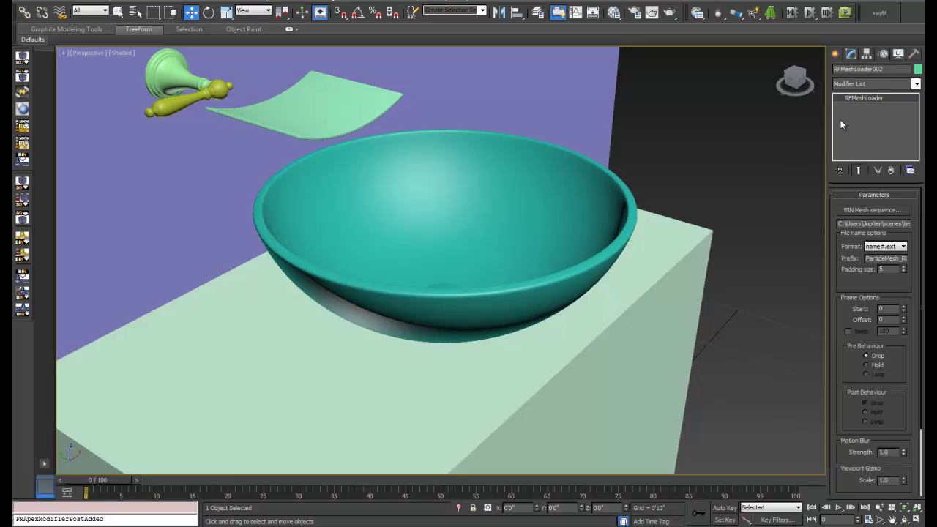
pyautogui.doubleClick(885, 70)
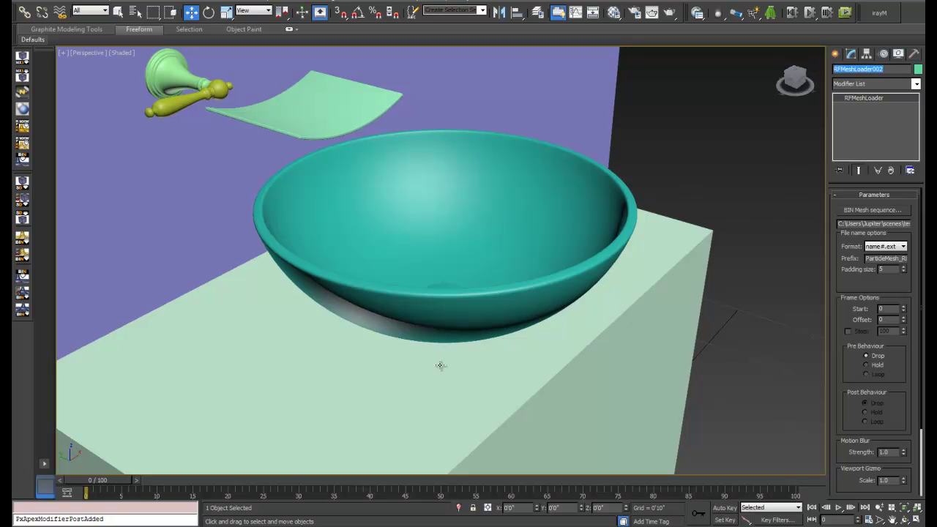
# Show the scene in wireframe and go to frame 17 to locate the loaded water mesh.
pyautogui.scroll(-8, 383, 317)
pyautogui.press('F3')
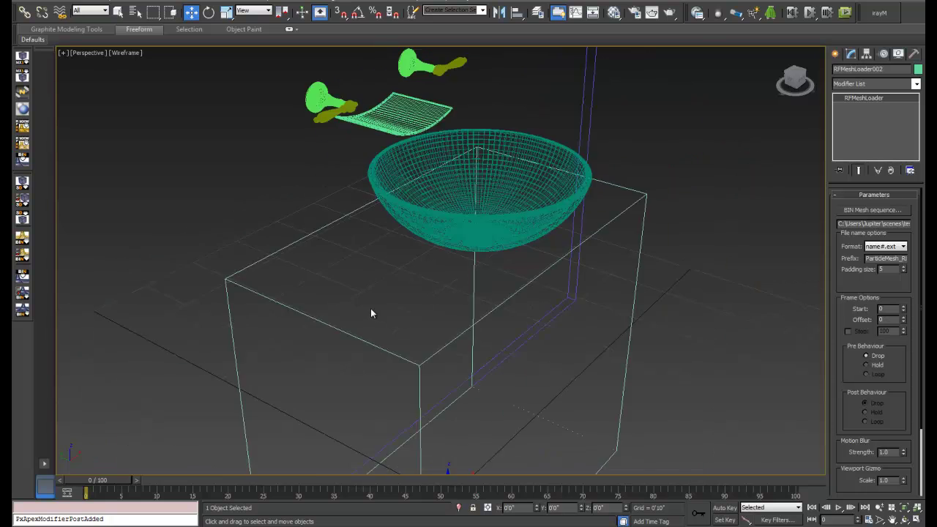
pyautogui.press('q')
pyautogui.moveTo(154, 479); pyautogui.dragTo(11, 459)
pyautogui.press('w')
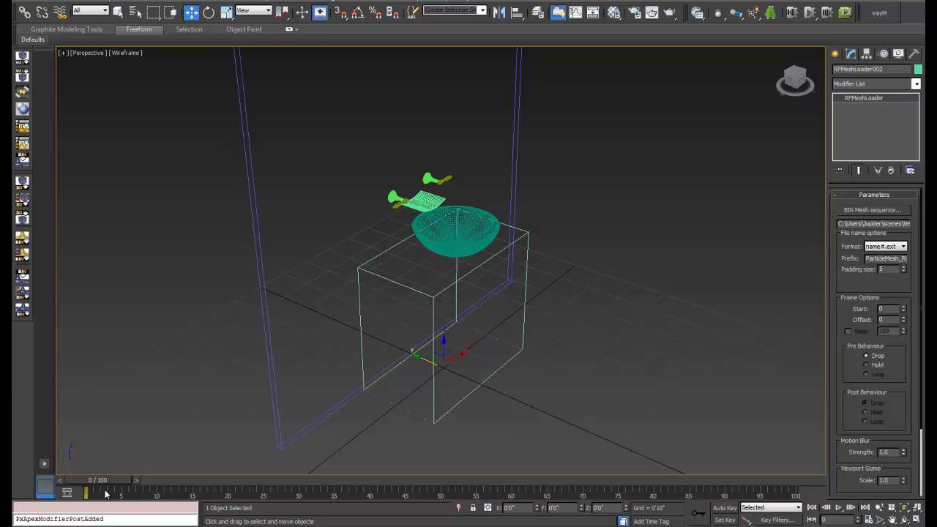
pyautogui.moveTo(106, 481); pyautogui.dragTo(225, 479)
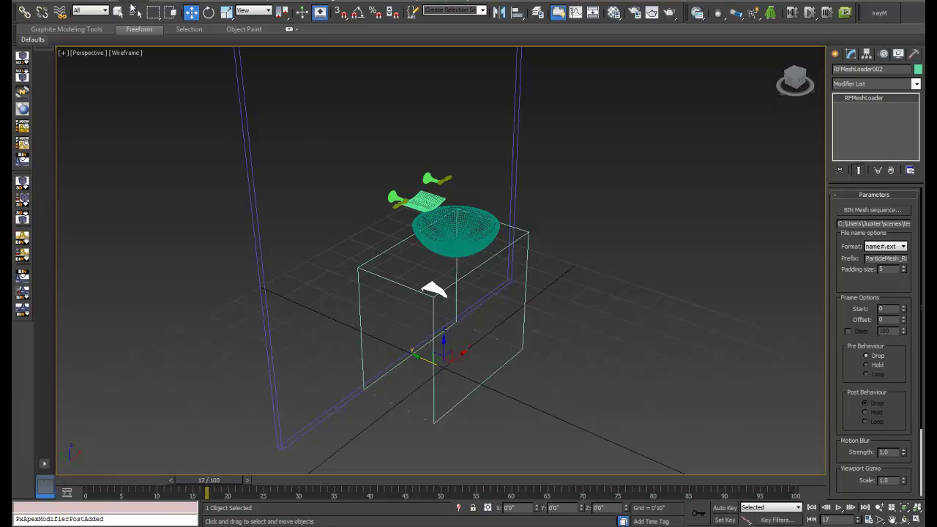
# Move the water mesh up onto the curved plate in the shaded view, to about Y 0'4 27/32", Z 1'11 3/32".
pyautogui.moveTo(443, 337); pyautogui.dragTo(446, 268)
pyautogui.press('F3')
pyautogui.scroll(8, 445, 271)
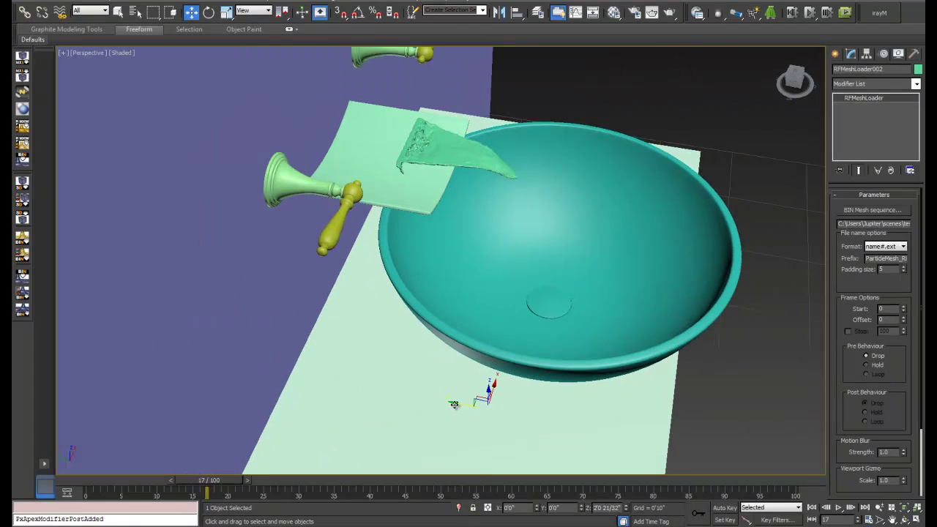
pyautogui.moveTo(455, 403); pyautogui.dragTo(404, 390)
pyautogui.keyDown('alt'); pyautogui.moveTo(426, 384); pyautogui.dragTo(438, 415, button='middle'); pyautogui.keyUp('alt')
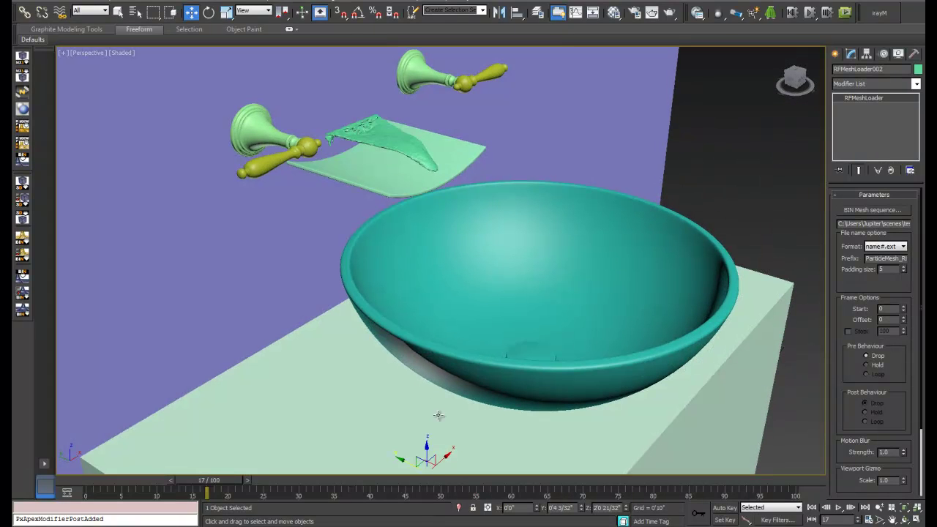
pyautogui.moveTo(428, 446)
pyautogui.mouseDown()
pyautogui.moveTo(425, 468)
pyautogui.moveTo(412, 451)
pyautogui.moveTo(426, 463)
pyautogui.mouseUp()
pyautogui.keyDown('alt'); pyautogui.moveTo(416, 459); pyautogui.dragTo(418, 446, button='middle'); pyautogui.keyUp('alt')
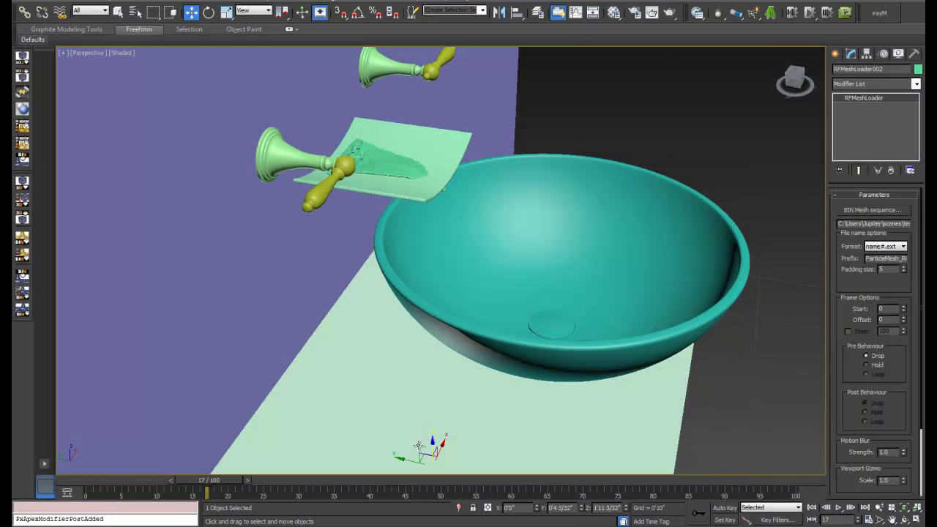
pyautogui.moveTo(408, 462); pyautogui.dragTo(398, 458)
# Center the water mesh's pivot on the object.
pyautogui.click(866, 53)
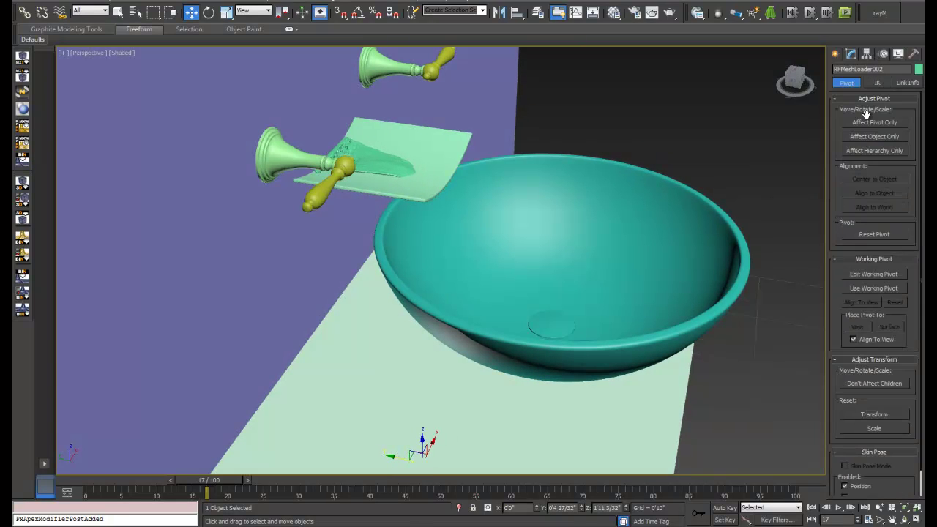
pyautogui.click(874, 122)
pyautogui.click(874, 179)
pyautogui.click(875, 122)
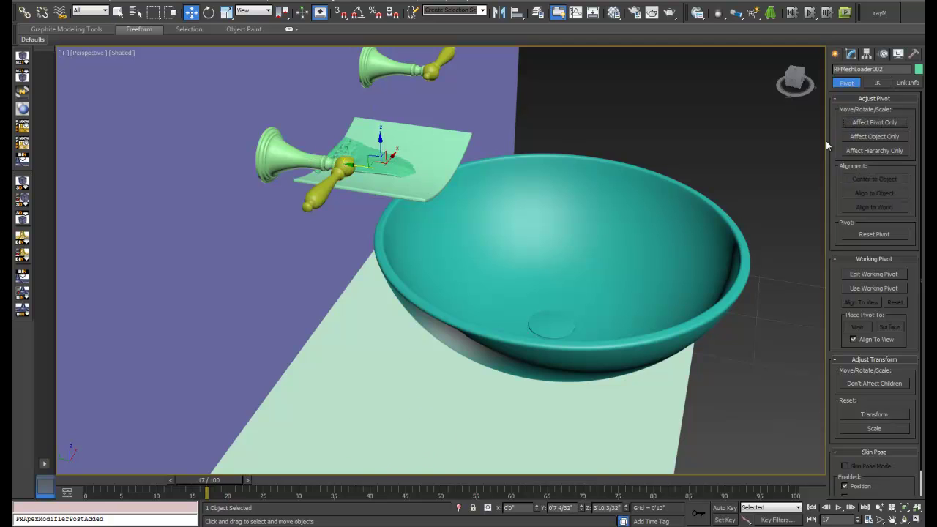
# At frame 38, scale the water mesh up to the curved plate's width and move it outward over the bowl to about Y 0'4 10/32".
pyautogui.keyDown('alt'); pyautogui.moveTo(538, 218); pyautogui.dragTo(496, 394, button='middle'); pyautogui.keyUp('alt')
pyautogui.scroll(5, 502, 268)
pyautogui.scroll(-6, 502, 268)
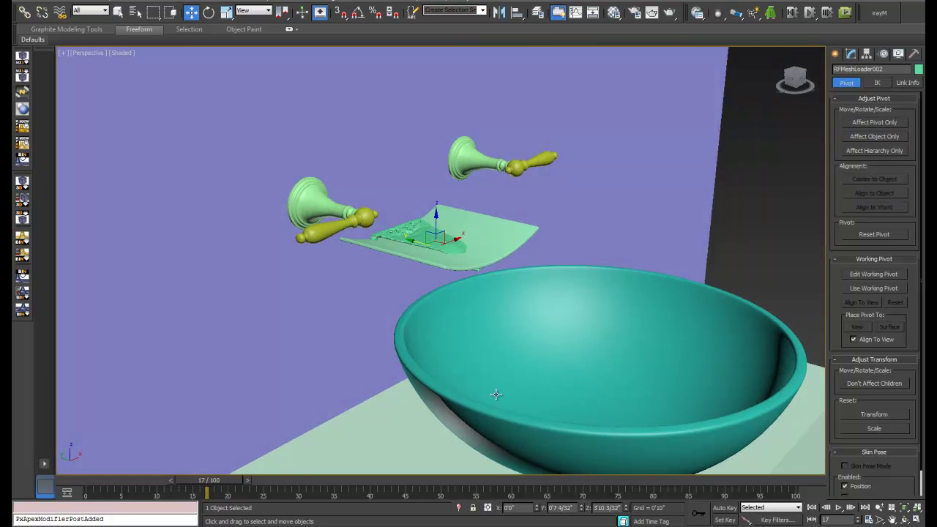
pyautogui.moveTo(218, 479); pyautogui.dragTo(353, 481)
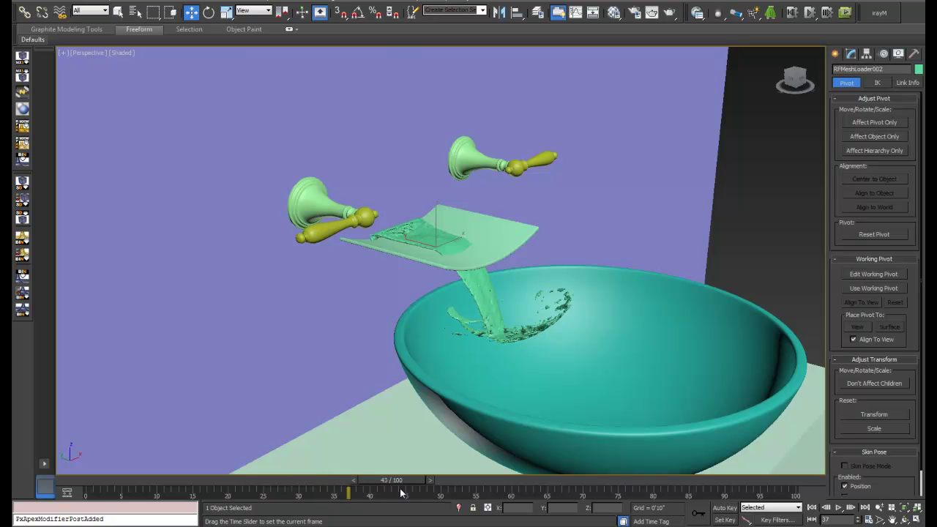
pyautogui.keyDown('alt'); pyautogui.moveTo(418, 368); pyautogui.dragTo(432, 370, button='middle'); pyautogui.keyUp('alt')
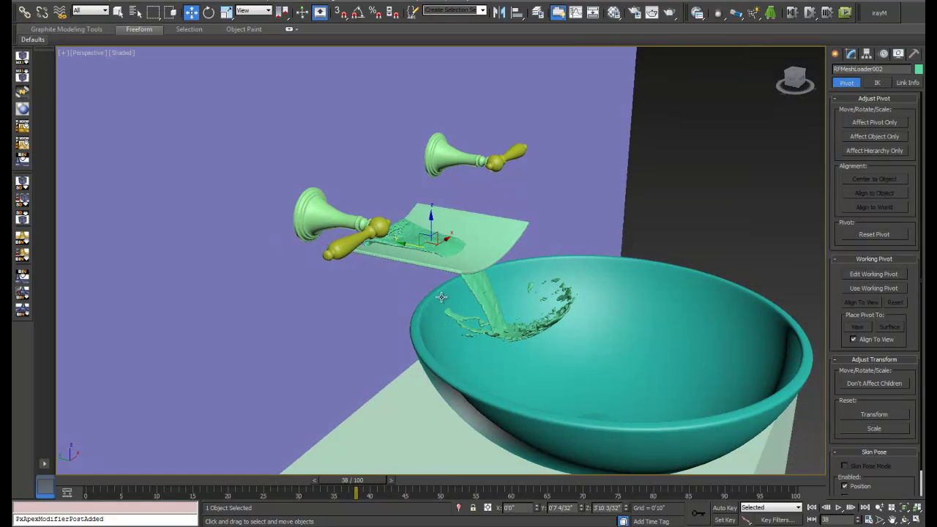
pyautogui.click(226, 12)
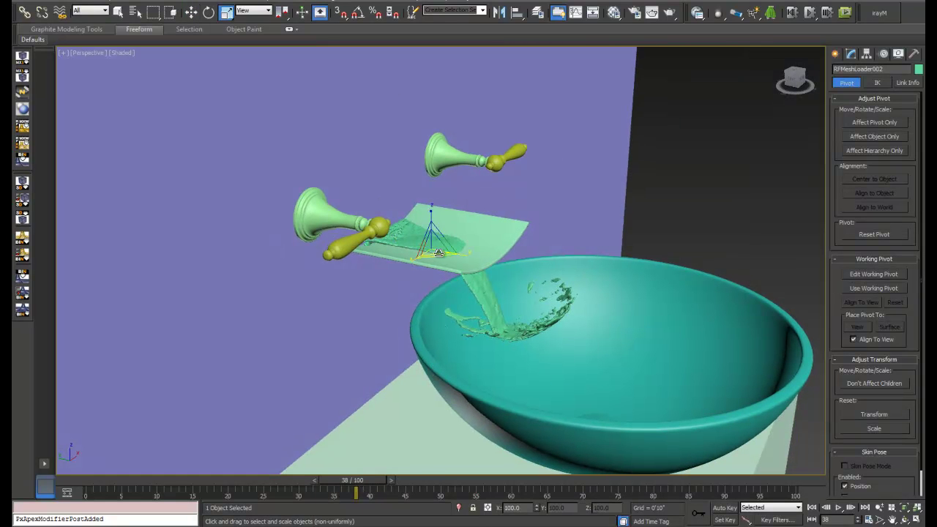
pyautogui.keyDown('alt'); pyautogui.moveTo(452, 195); pyautogui.dragTo(304, 140, button='middle'); pyautogui.keyUp('alt')
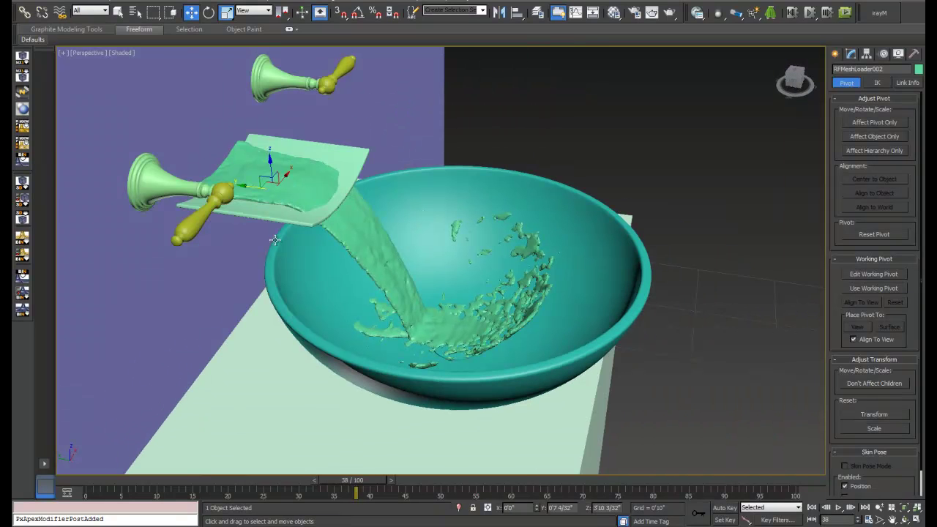
pyautogui.moveTo(256, 187); pyautogui.dragTo(305, 208)
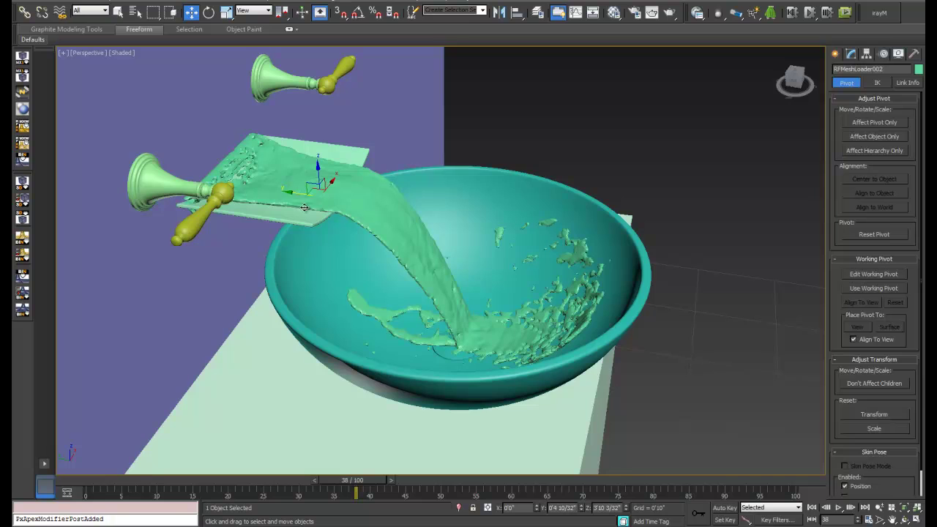
# In the wireframe Left view, lower the water mesh toward the bowl's inner surface, to about Z 3'9 3/32".
pyautogui.keyDown('alt'); pyautogui.moveTo(304, 207); pyautogui.dragTo(358, 192, button='middle'); pyautogui.keyUp('alt')
pyautogui.press('f')
pyautogui.press('F3')
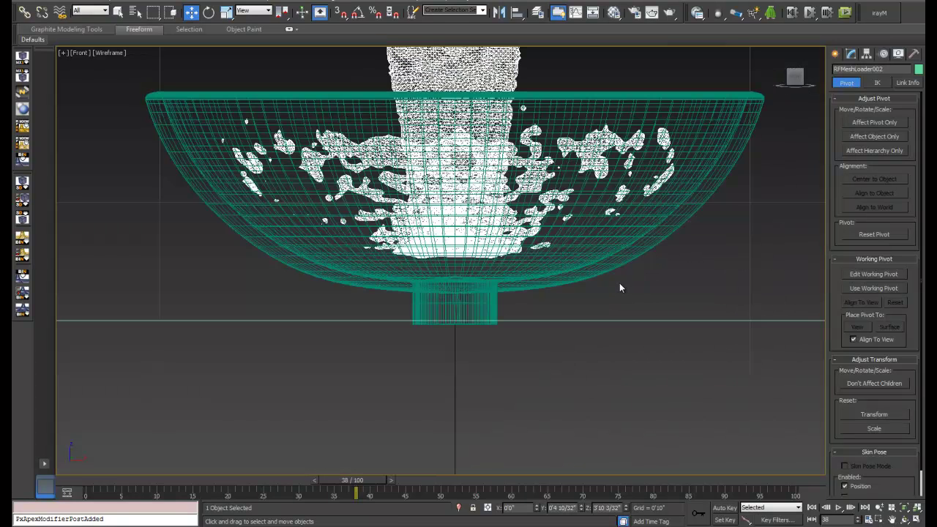
pyautogui.press('l')
pyautogui.moveTo(619, 284); pyautogui.dragTo(360, 195, button='middle')
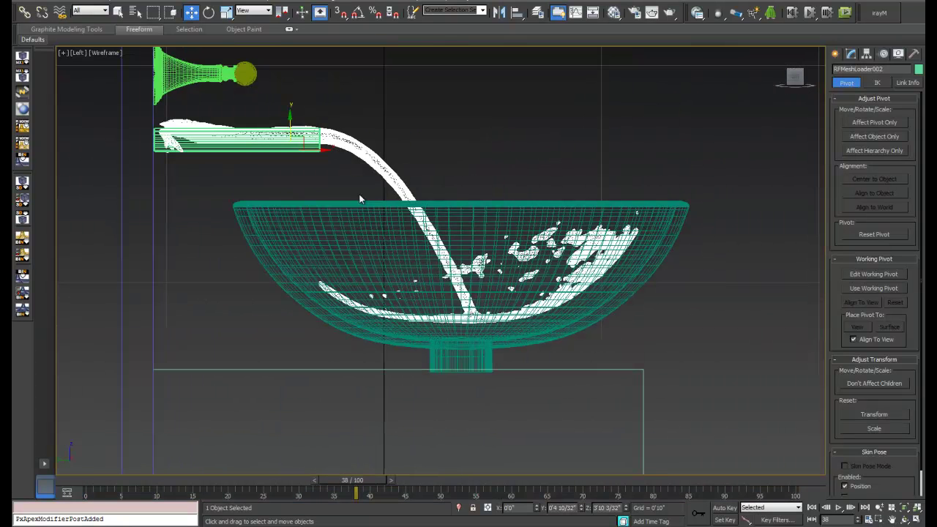
pyautogui.click(298, 140)
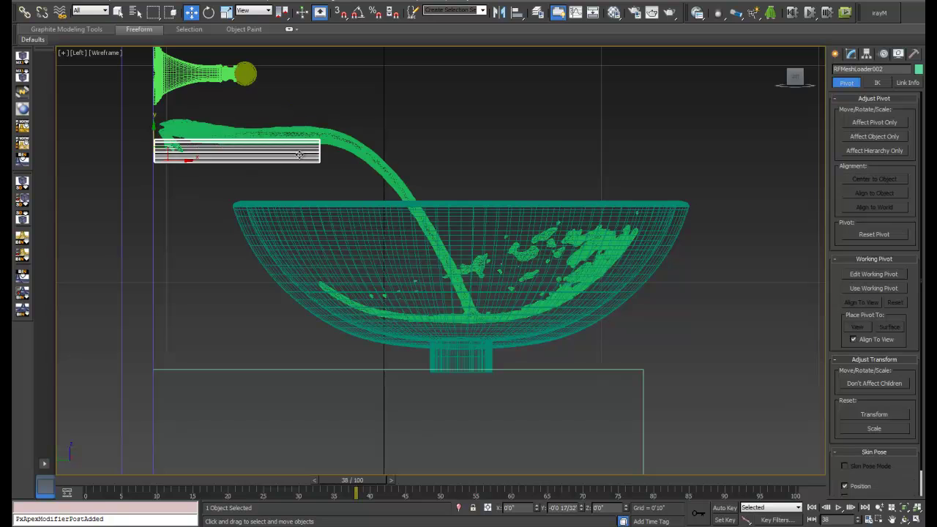
pyautogui.click(340, 145)
pyautogui.moveTo(300, 142); pyautogui.dragTo(300, 161)
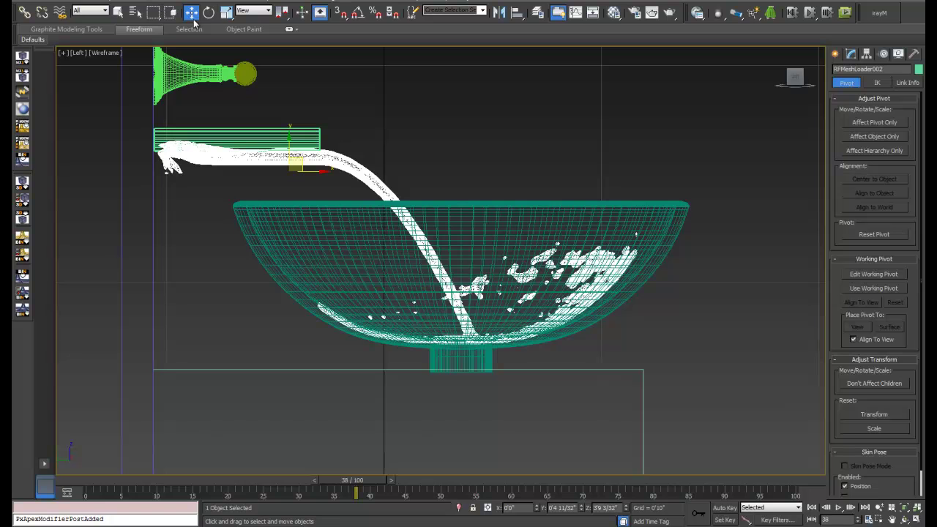
# Scale the water mesh uniformly by about 105%, fine-tune its size, and move it to about Y 0'4 7/32", Z 3'9 24/32".
pyautogui.click(226, 13)
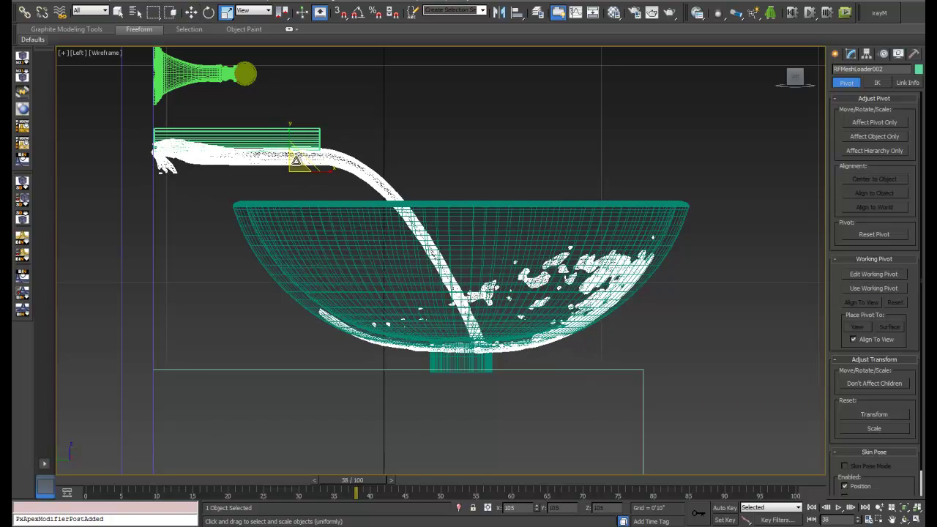
pyautogui.press('r')
pyautogui.click(190, 12)
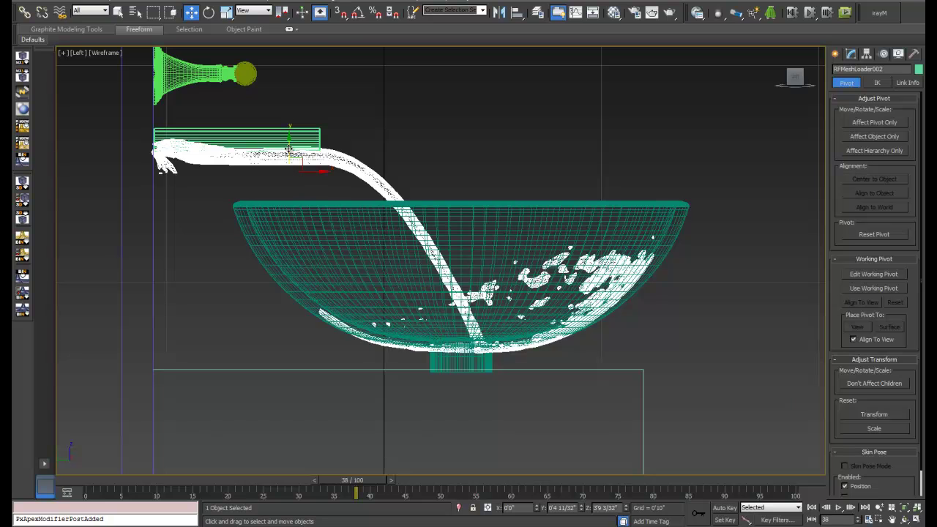
pyautogui.moveTo(289, 149); pyautogui.dragTo(310, 156)
pyautogui.click(227, 12)
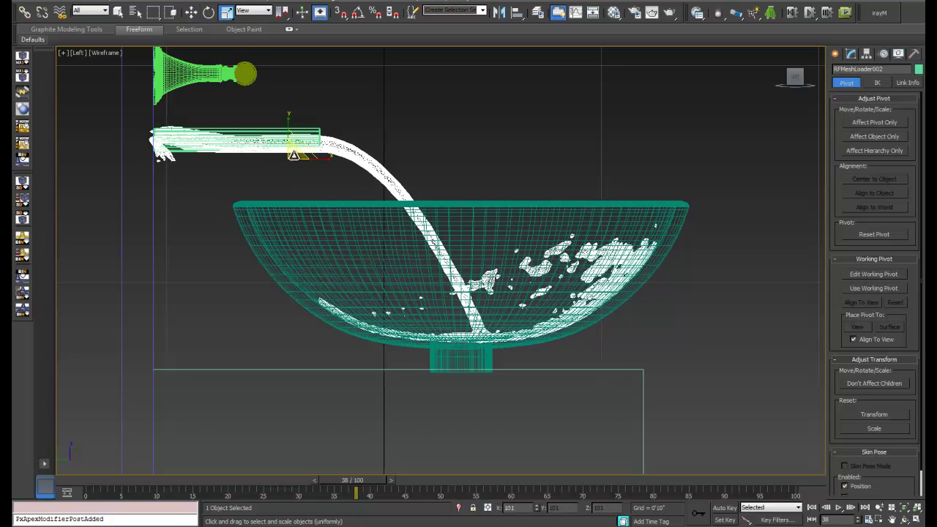
pyautogui.click(191, 12)
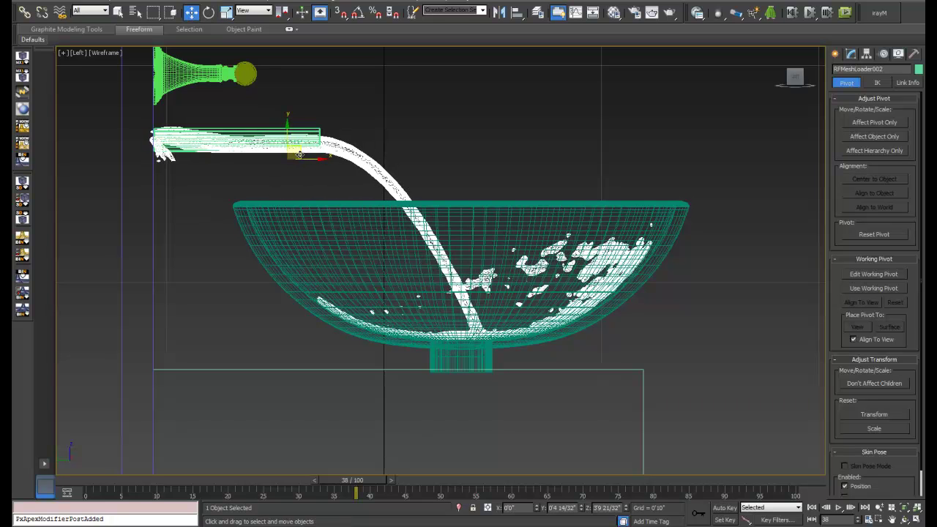
pyautogui.moveTo(300, 154); pyautogui.dragTo(304, 152)
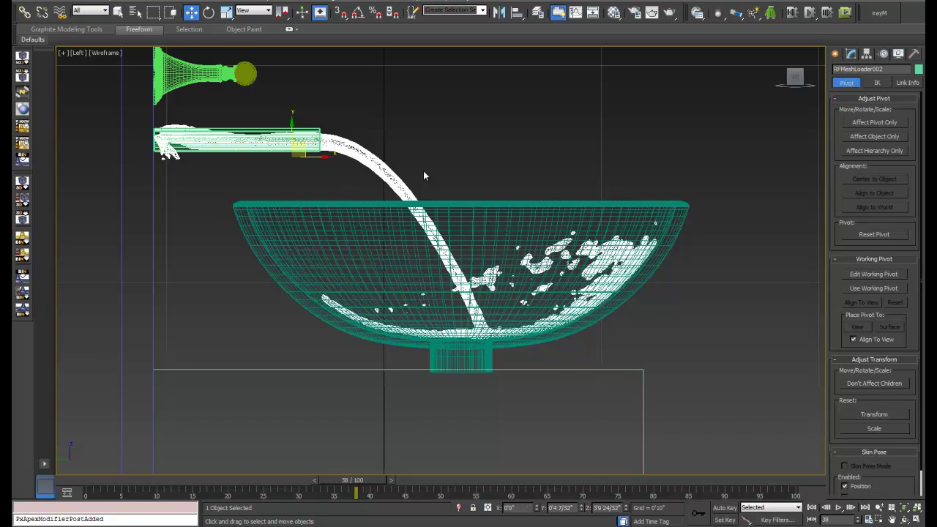
# Examine the water mesh's fit on the plate and inside the bowl at frame 38 in the shaded perspective view.
pyautogui.press('p')
pyautogui.moveTo(458, 207)
pyautogui.keyDown('alt'); pyautogui.mouseDown(button='middle')
pyautogui.moveTo(443, 243)
pyautogui.moveTo(449, 252)
pyautogui.moveTo(404, 278)
pyautogui.moveTo(490, 268)
pyautogui.moveTo(519, 296)
pyautogui.moveTo(327, 252)
pyautogui.moveTo(427, 221)
pyautogui.moveTo(421, 233)
pyautogui.mouseUp(button='middle'); pyautogui.keyUp('alt')
pyautogui.press('F3')
pyautogui.scroll(5, 404, 278)
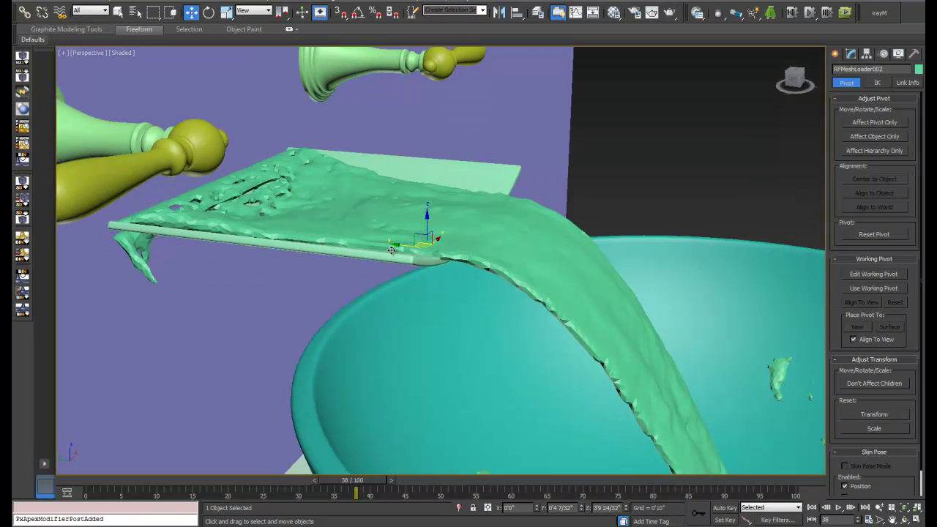
pyautogui.click(850, 54)
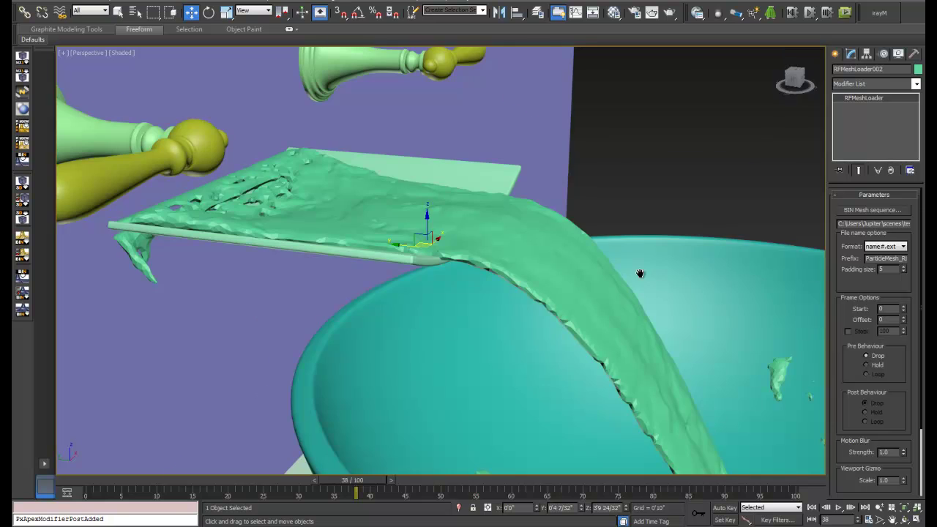
pyautogui.scroll(-5, 640, 271)
pyautogui.moveTo(401, 341); pyautogui.dragTo(418, 410, button='middle')
pyautogui.moveTo(352, 482)
pyautogui.mouseDown()
pyautogui.moveTo(139, 483)
pyautogui.moveTo(399, 485)
pyautogui.moveTo(339, 485)
pyautogui.moveTo(355, 485)
pyautogui.mouseUp()
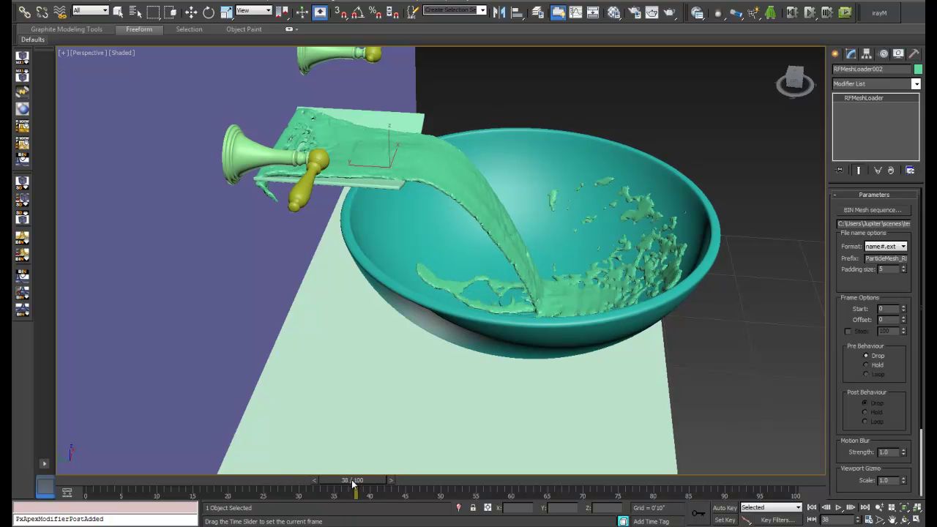
pyautogui.press('w')
pyautogui.keyDown('alt'); pyautogui.moveTo(523, 379); pyautogui.dragTo(481, 361, button='middle'); pyautogui.keyUp('alt')
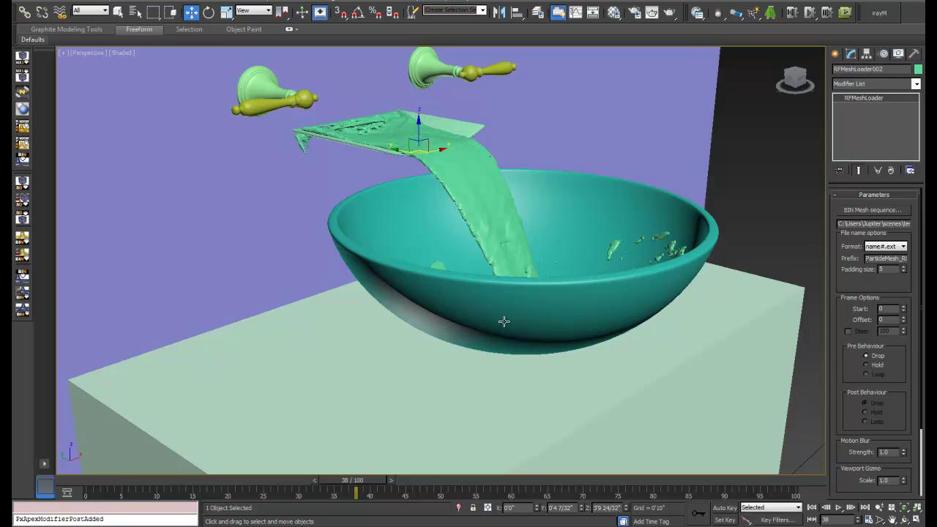
# Examine the water splashes and stream inside the bowl up close at frame 38.
pyautogui.scroll(5, 505, 322)
pyautogui.keyDown('alt'); pyautogui.moveTo(554, 330); pyautogui.dragTo(425, 245, button='middle'); pyautogui.keyUp('alt')
pyautogui.scroll(-4, 294, 209)
pyautogui.scroll(4, 425, 245)
pyautogui.scroll(-2, 456, 261)
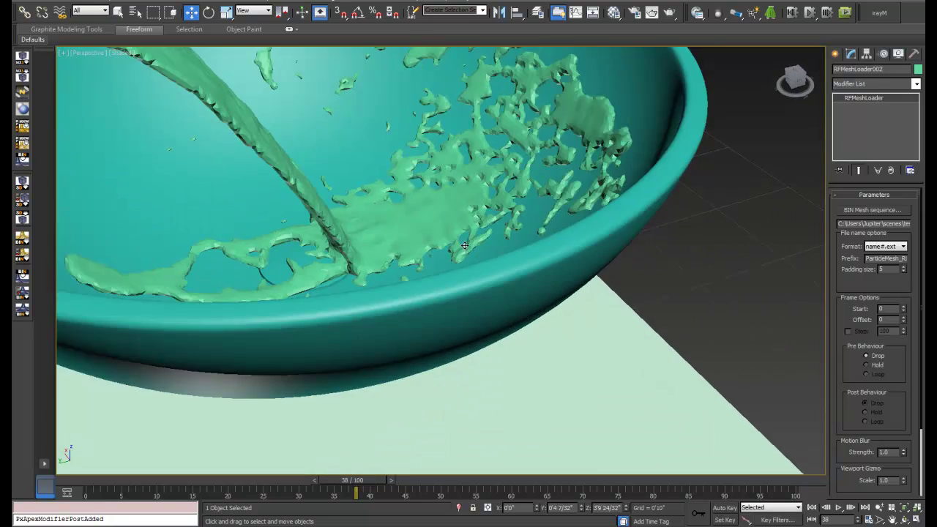
pyautogui.keyDown('alt'); pyautogui.moveTo(497, 216); pyautogui.dragTo(466, 246, button='middle'); pyautogui.keyUp('alt')
pyautogui.scroll(-3, 473, 238)
# Try a TurboSmooth modifier with 2 iterations on the water mesh and check its surface with edged faces.
pyautogui.click(871, 84)
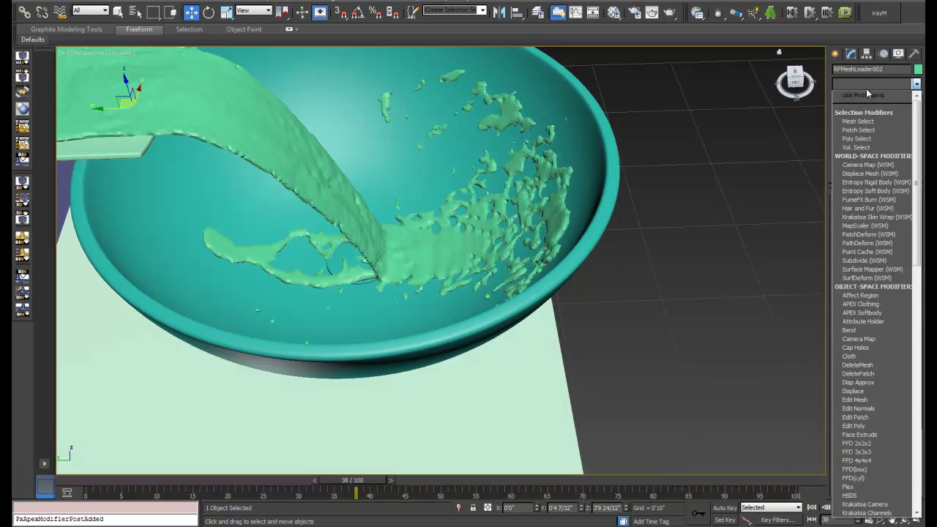
pyautogui.scroll(-10, 868, 203)
pyautogui.click(861, 365)
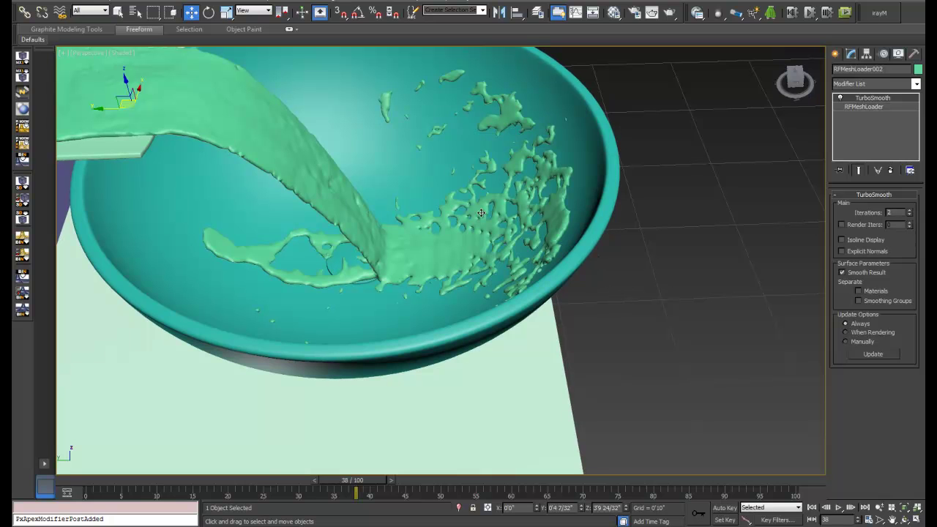
pyautogui.moveTo(397, 231)
pyautogui.mouseDown(button='middle')
pyautogui.moveTo(544, 286)
pyautogui.moveTo(576, 381)
pyautogui.moveTo(483, 314)
pyautogui.moveTo(405, 210)
pyautogui.moveTo(421, 292)
pyautogui.mouseUp(button='middle')
pyautogui.press('F4')
pyautogui.press('F4')
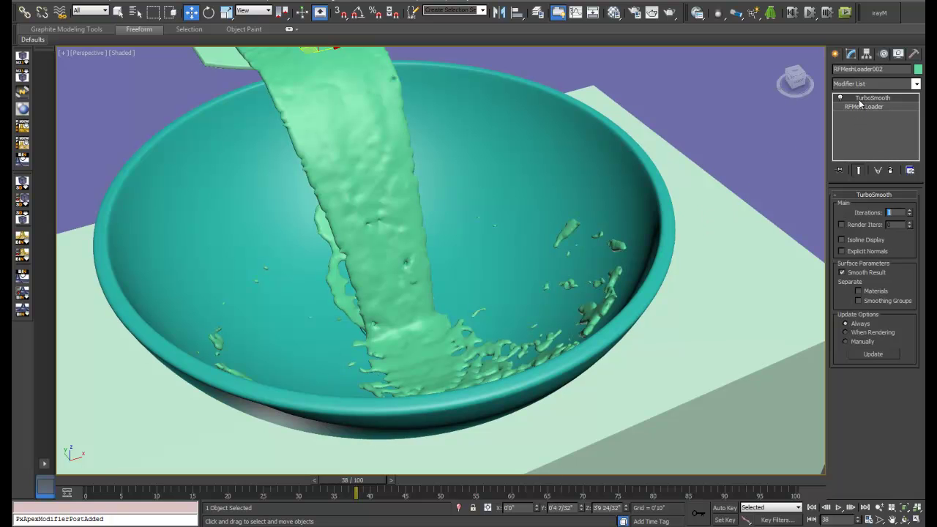
# Remove the TurboSmooth modifier and convert the water mesh at frame 38 to an Editable Poly.
pyautogui.click(891, 170)
pyautogui.rightClick(504, 202)
pyautogui.moveTo(542, 296)
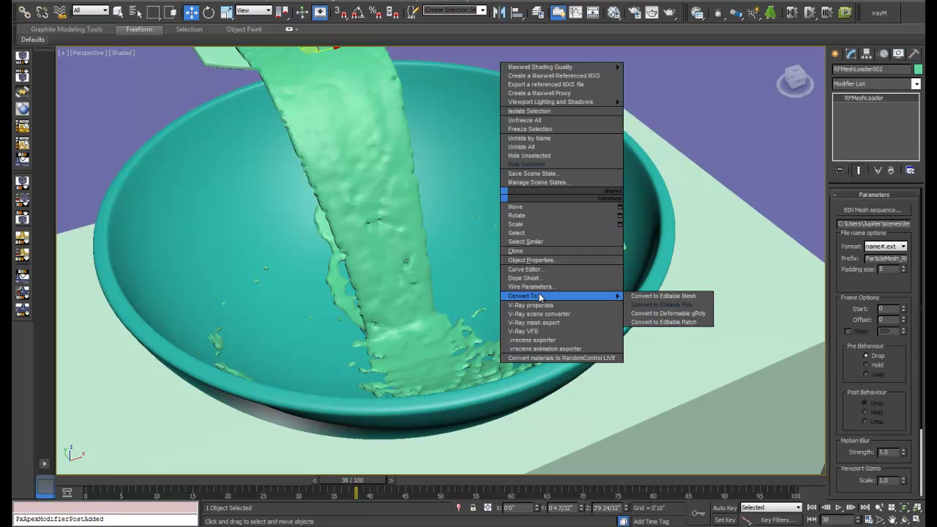
pyautogui.click(690, 308)
# Apply TurboSmooth to the converted water mesh with 1 iteration and render iterations enabled at 2.
pyautogui.keyDown('alt'); pyautogui.moveTo(532, 230); pyautogui.dragTo(542, 175, button='middle'); pyautogui.keyUp('alt')
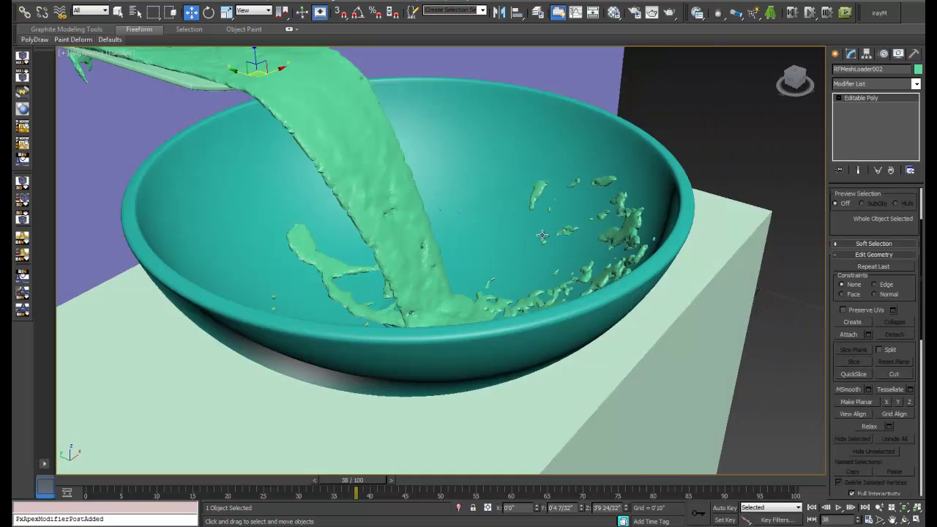
pyautogui.moveTo(417, 124); pyautogui.dragTo(490, 205, button='middle')
pyautogui.press('F4')
pyautogui.press('F4')
pyautogui.press('F4')
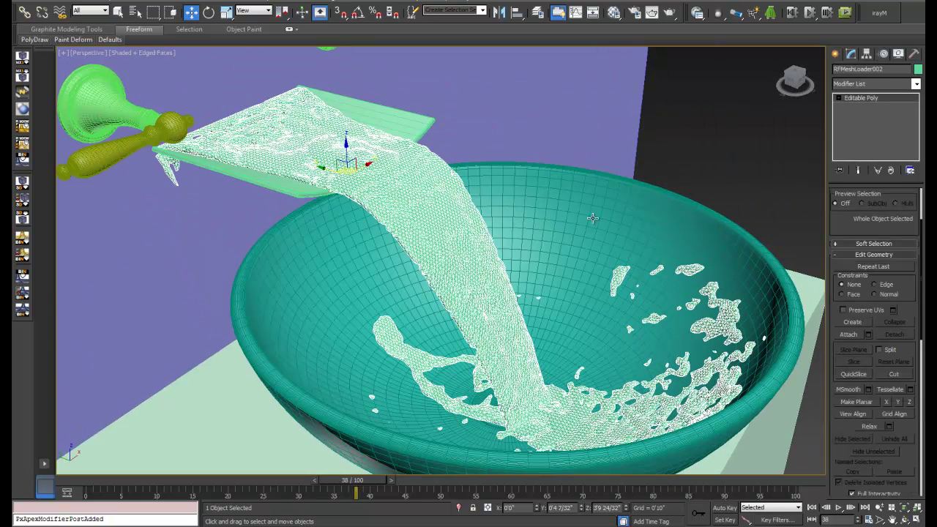
pyautogui.press('F4')
pyautogui.scroll(5, 550, 249)
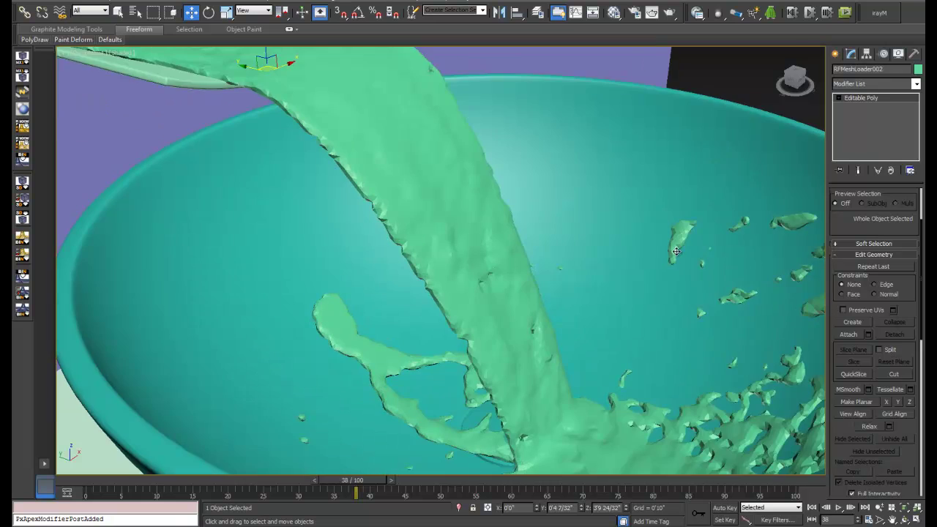
pyautogui.click(868, 82)
pyautogui.press('t')
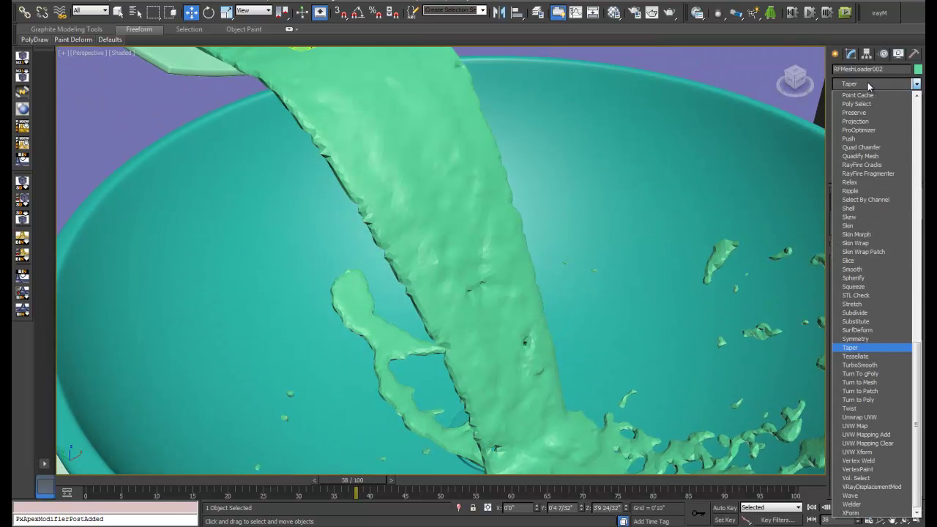
pyautogui.click(861, 365)
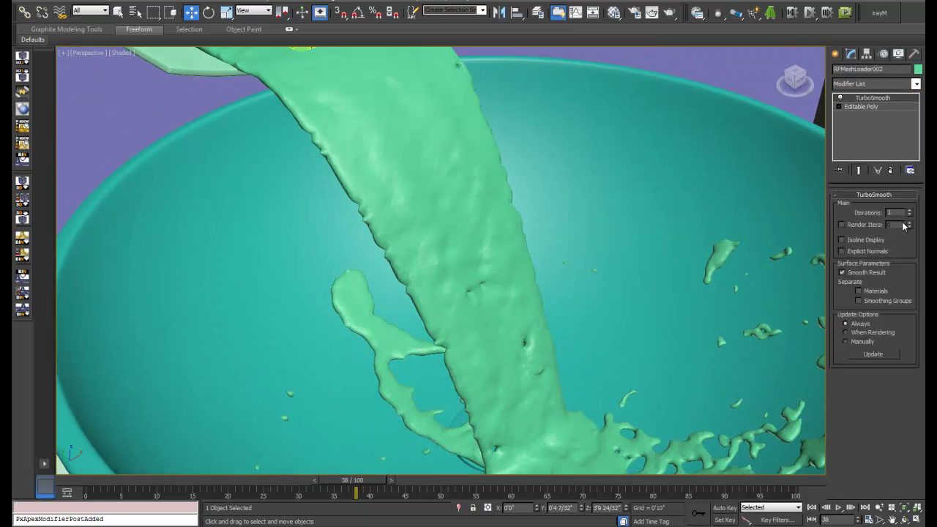
pyautogui.scroll(-5, 815, 207)
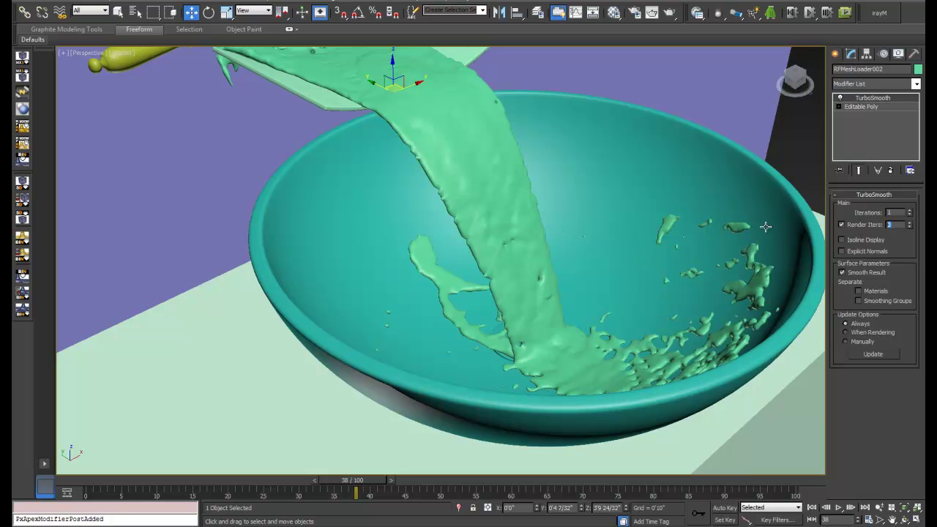
# Examine the smoothed water mesh around the stream and where it hangs below the back of the curved plate.
pyautogui.keyDown('alt'); pyautogui.moveTo(670, 237); pyautogui.dragTo(608, 381, button='middle'); pyautogui.keyUp('alt')
pyautogui.scroll(-2, 617, 162)
pyautogui.scroll(-4, 637, 220)
pyautogui.click(654, 268)
pyautogui.scroll(4, 659, 283)
pyautogui.scroll(4, 662, 298)
pyautogui.keyDown('alt'); pyautogui.moveTo(658, 301); pyautogui.dragTo(601, 329, button='middle'); pyautogui.keyUp('alt')
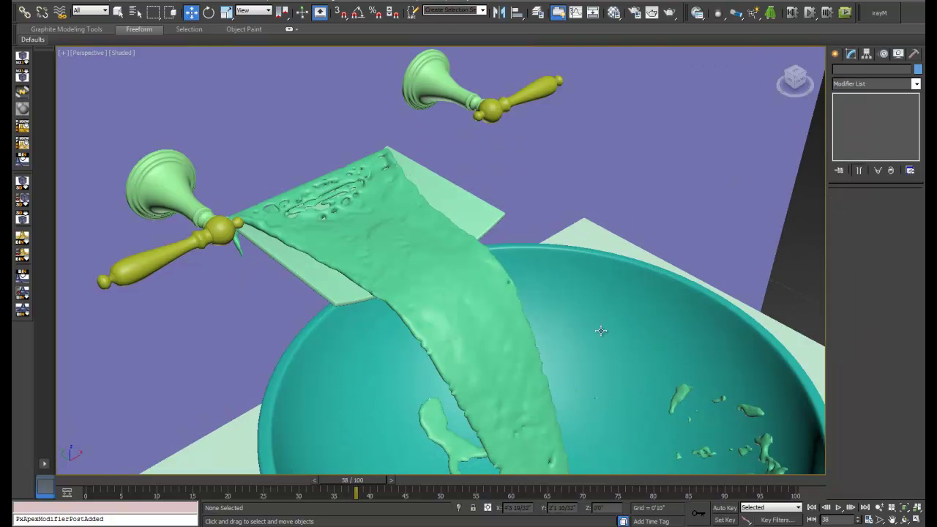
pyautogui.keyDown('alt'); pyautogui.moveTo(527, 334); pyautogui.dragTo(589, 300, button='middle'); pyautogui.keyUp('alt')
pyautogui.scroll(5, 473, 307)
pyautogui.moveTo(337, 270); pyautogui.dragTo(464, 262, button='middle')
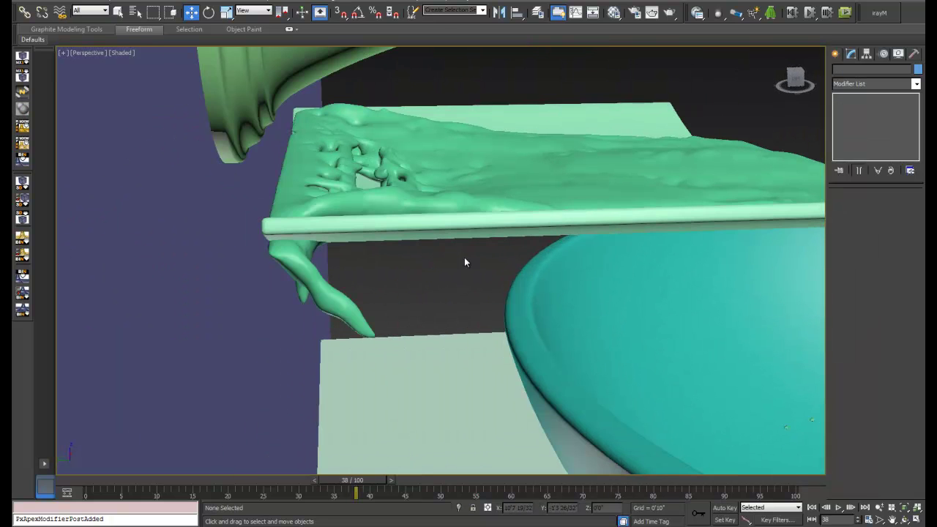
# Show edged faces and open the water mesh's Editable Poly for vertex editing in the Front view at the plate's overhanging drips.
pyautogui.click(414, 211)
pyautogui.press('F4')
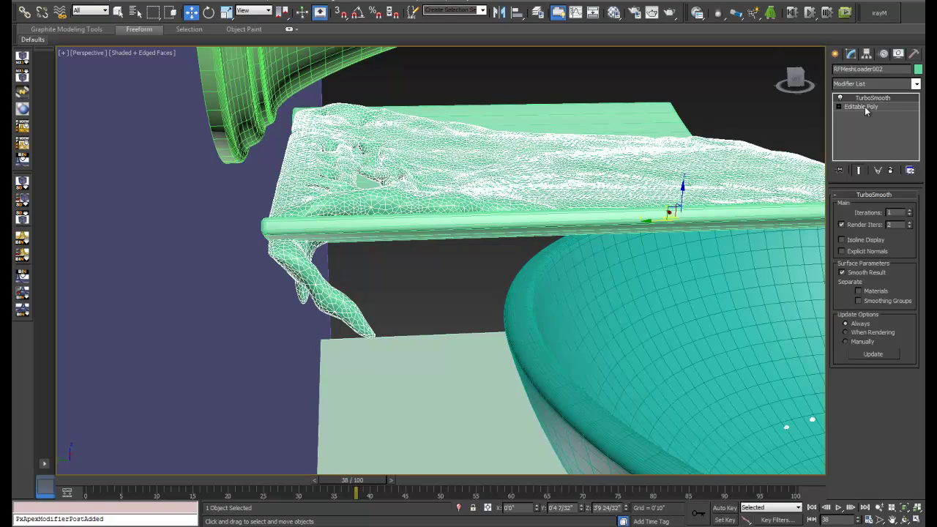
pyautogui.click(865, 106)
pyautogui.scroll(3, 857, 230)
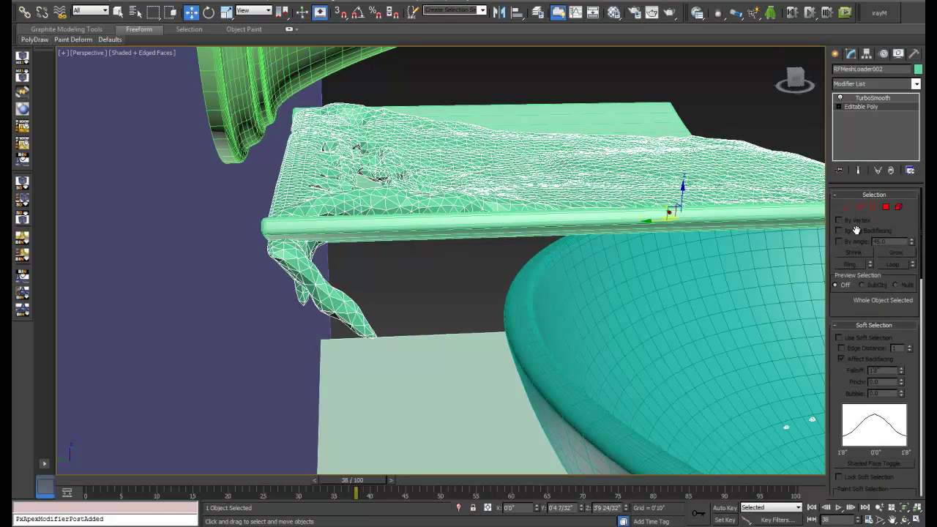
pyautogui.click(847, 207)
pyautogui.keyDown('alt'); pyautogui.moveTo(448, 347); pyautogui.dragTo(448, 472, button='middle'); pyautogui.keyUp('alt')
pyautogui.press('f')
pyautogui.scroll(4, 307, 261)
pyautogui.scroll(4, 212, 243)
pyautogui.moveTo(209, 243); pyautogui.dragTo(483, 334, button='middle')
pyautogui.moveTo(545, 342); pyautogui.dragTo(388, 257, button='middle')
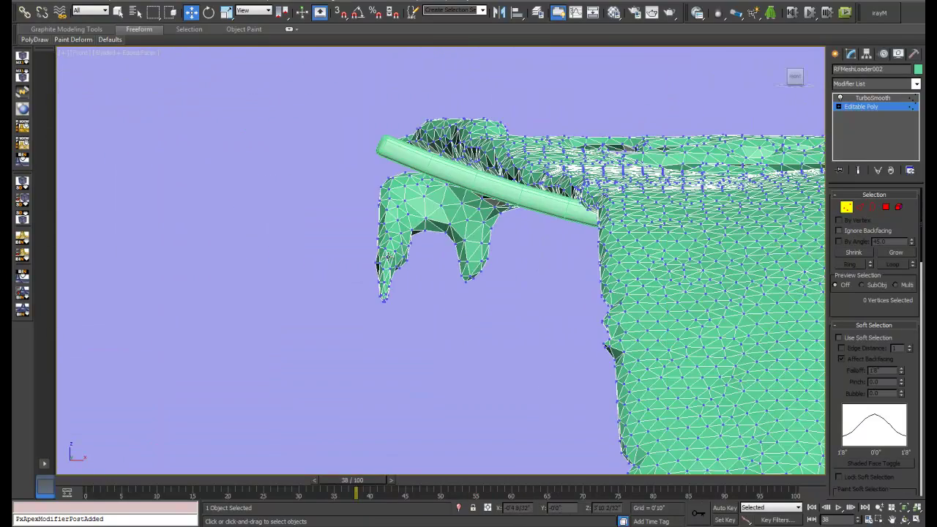
pyautogui.moveTo(549, 363); pyautogui.dragTo(549, 363)
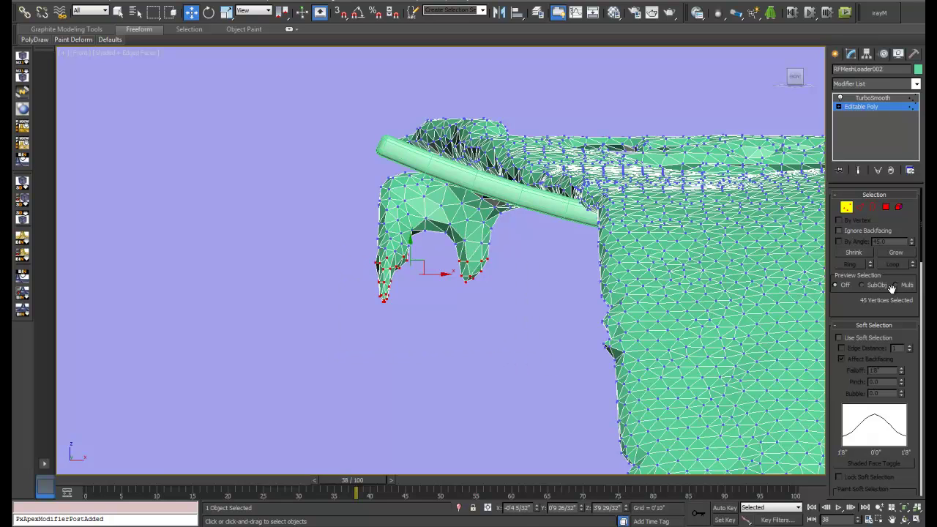
pyautogui.click(899, 254)
pyautogui.click(899, 255)
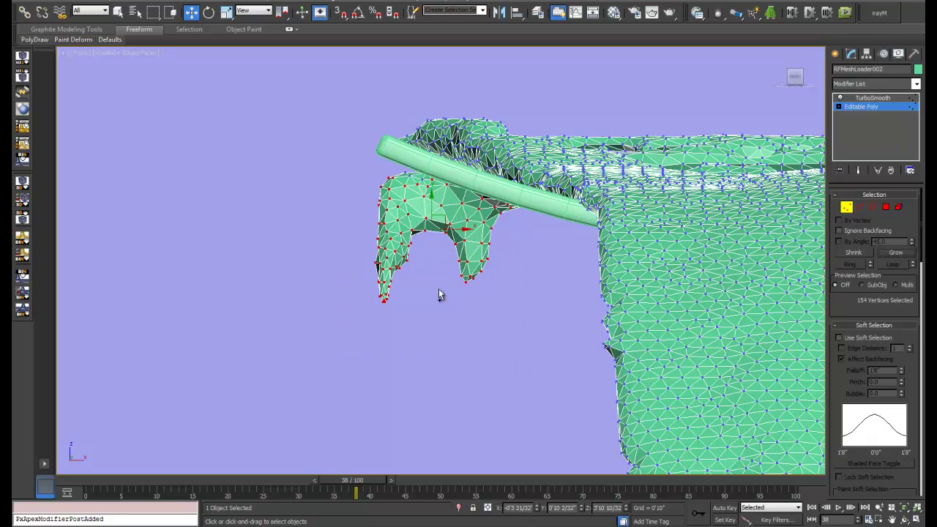
pyautogui.click(458, 293)
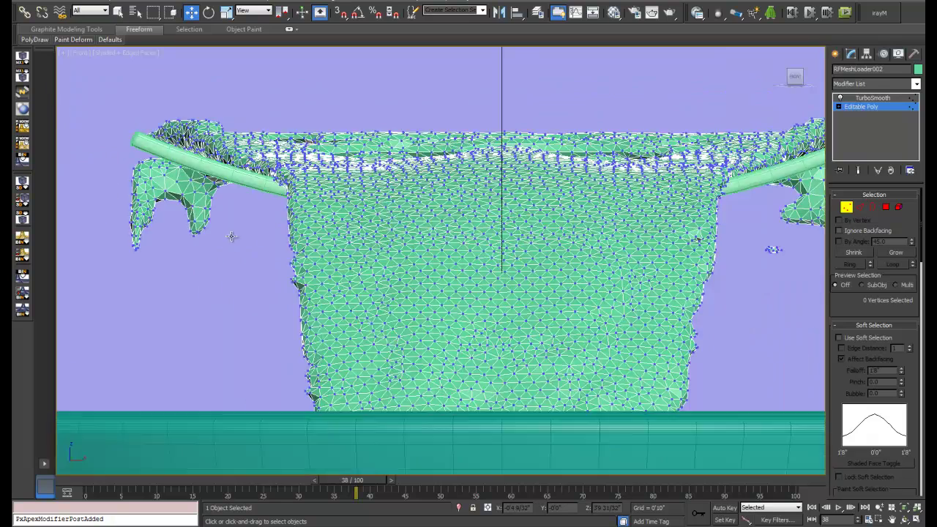
# Select the drip tips below both sides of the plate, grow the selection over the hanging water, and delete those vertices.
pyautogui.scroll(-2, 175, 233)
pyautogui.moveTo(279, 265); pyautogui.dragTo(282, 268)
pyautogui.moveTo(260, 296); pyautogui.dragTo(50, 289, button='middle')
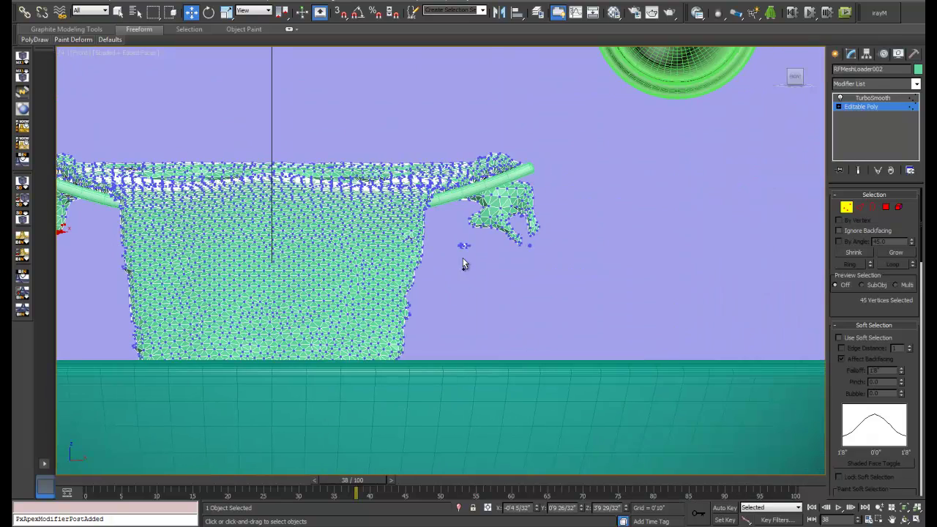
pyautogui.keyDown('ctrl'); pyautogui.moveTo(463, 242); pyautogui.dragTo(586, 283); pyautogui.keyUp('ctrl')
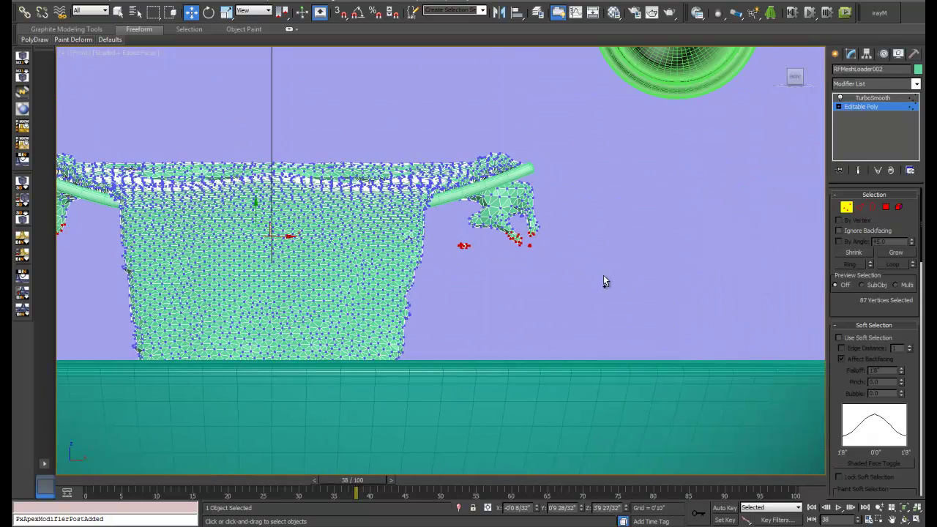
pyautogui.keyDown('alt'); pyautogui.moveTo(585, 291); pyautogui.dragTo(538, 292, button='middle'); pyautogui.keyUp('alt')
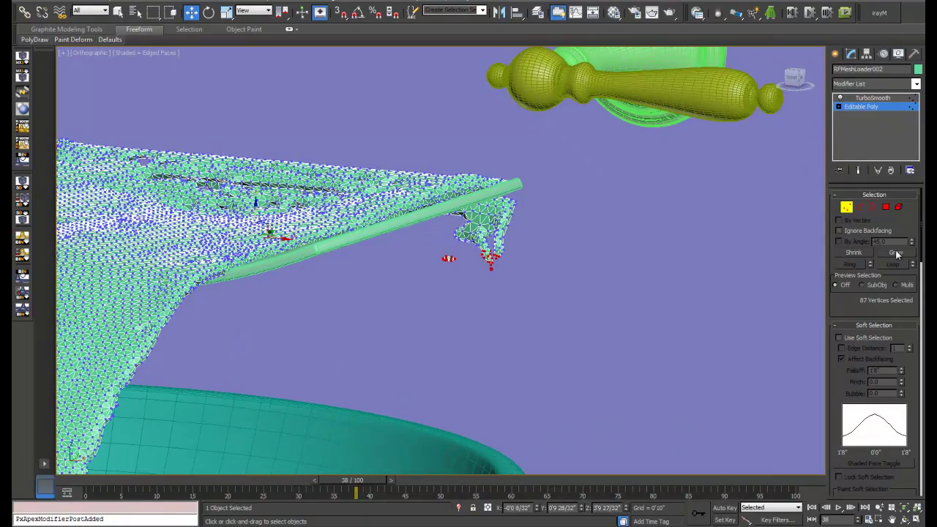
pyautogui.click(897, 253)
pyautogui.click(899, 254)
pyautogui.click(899, 255)
pyautogui.click(899, 254)
pyautogui.click(899, 254)
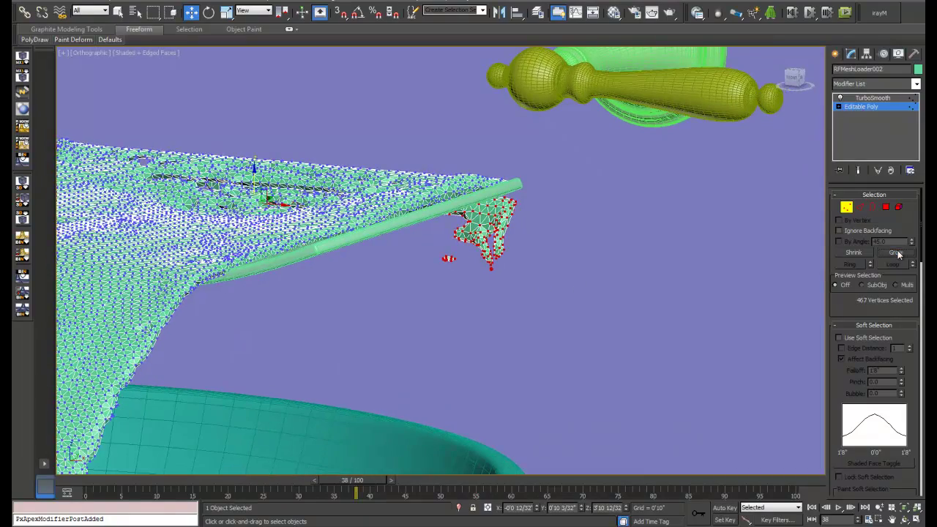
pyautogui.click(899, 254)
pyautogui.moveTo(410, 326); pyautogui.dragTo(517, 301, button='middle')
pyautogui.click(518, 302)
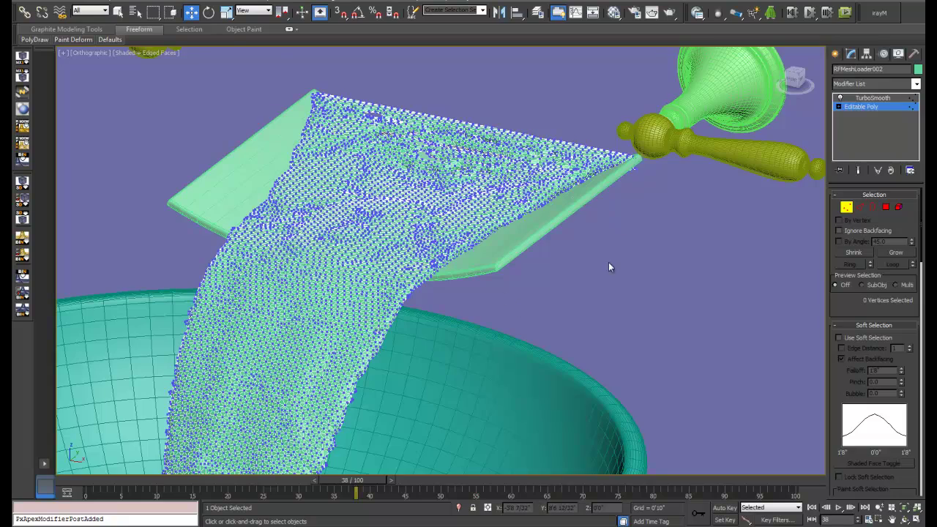
# Select the leftover water vertices beneath the plate's corner and delete them.
pyautogui.keyDown('alt'); pyautogui.moveTo(608, 262); pyautogui.dragTo(390, 240, button='middle'); pyautogui.keyUp('alt')
pyautogui.scroll(2, 463, 195)
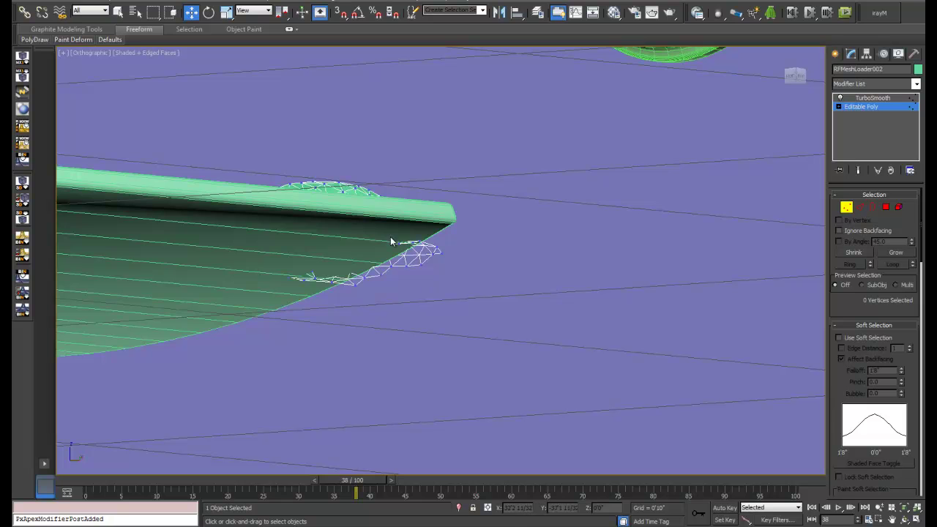
pyautogui.click(395, 242)
pyautogui.click(294, 278)
pyautogui.keyDown('alt'); pyautogui.moveTo(331, 306); pyautogui.dragTo(372, 311, button='middle'); pyautogui.keyUp('alt')
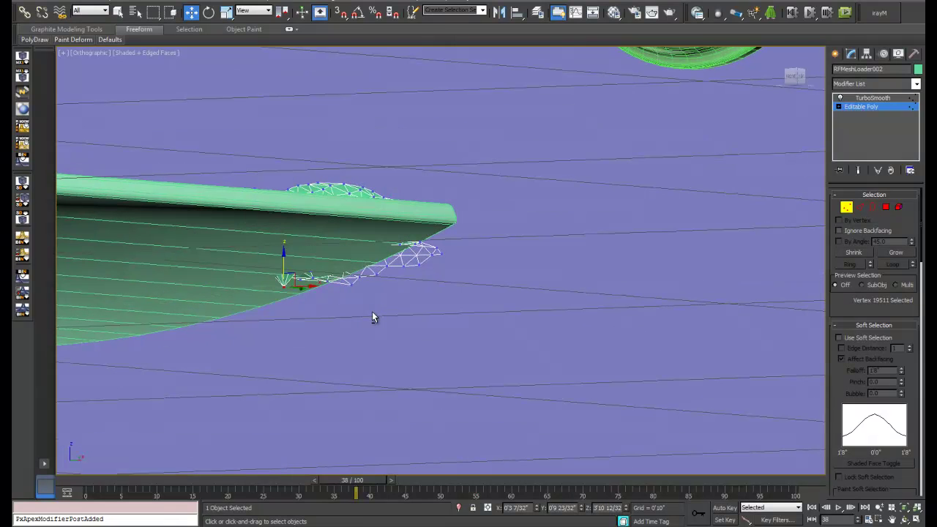
pyautogui.click(396, 249)
pyautogui.keyDown('alt'); pyautogui.moveTo(395, 249); pyautogui.dragTo(586, 303, button='middle'); pyautogui.keyUp('alt')
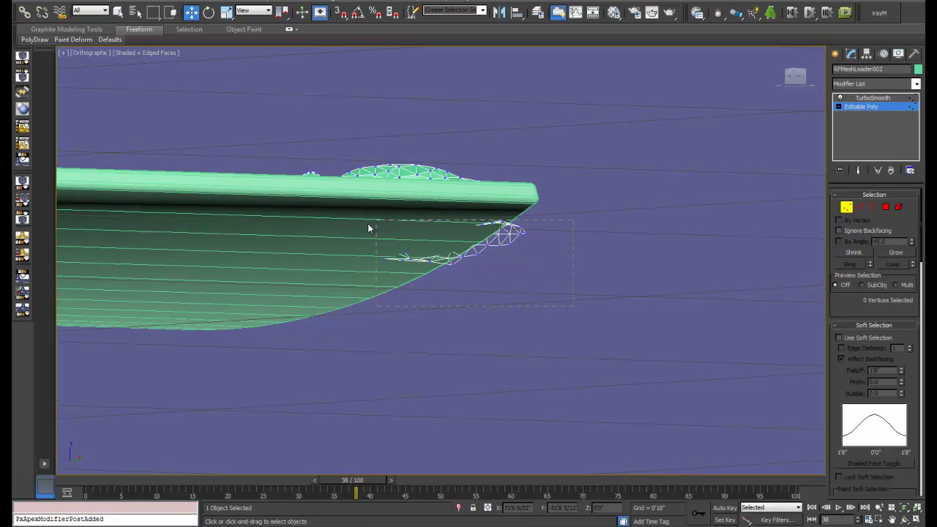
pyautogui.moveTo(368, 228); pyautogui.dragTo(379, 220)
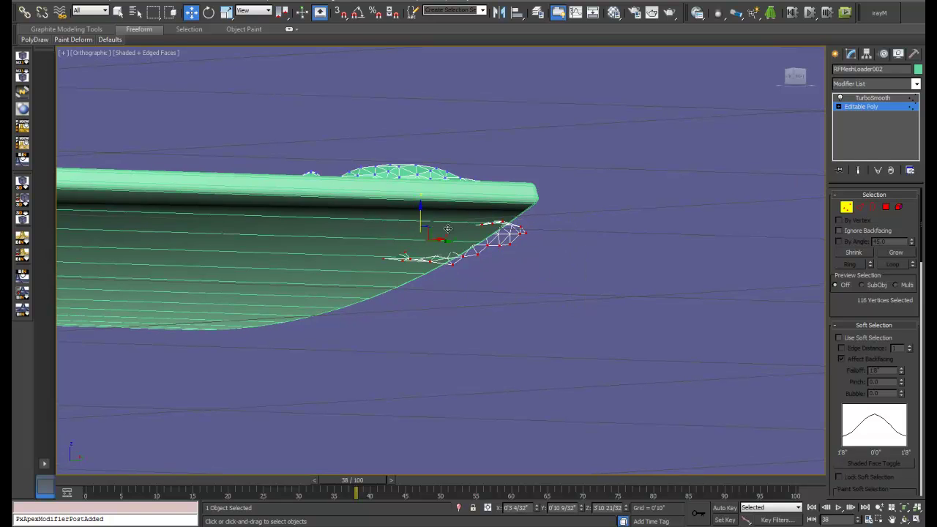
pyautogui.keyDown('alt'); pyautogui.moveTo(466, 234); pyautogui.dragTo(479, 254, button='middle'); pyautogui.keyUp('alt')
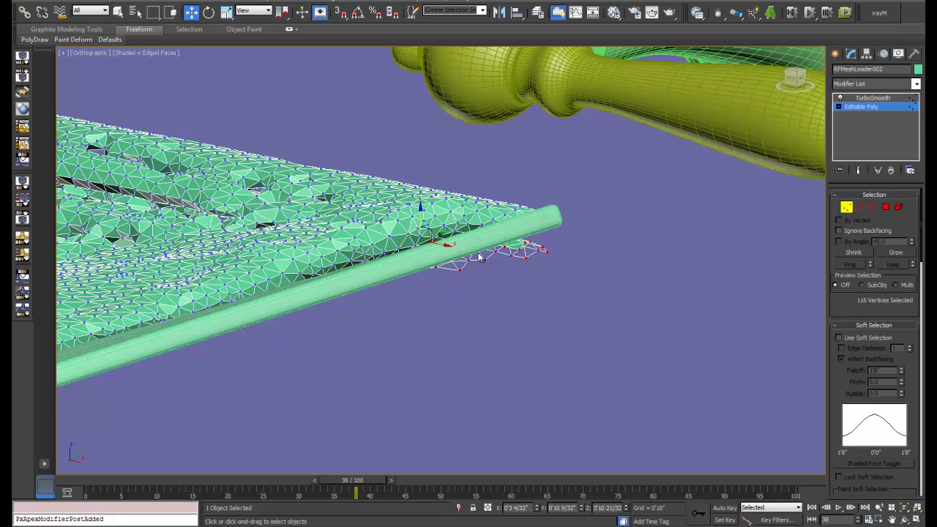
pyautogui.press('Delete')
# Examine the plate's opposite back corner for leftover water vertices and select the ones found there.
pyautogui.scroll(-3, 564, 259)
pyautogui.keyDown('alt'); pyautogui.moveTo(445, 305); pyautogui.dragTo(606, 297, button='middle'); pyautogui.keyUp('alt')
pyautogui.scroll(-5, 606, 297)
pyautogui.moveTo(421, 359); pyautogui.dragTo(495, 330, button='middle')
pyautogui.scroll(4, 485, 352)
pyautogui.moveTo(293, 290); pyautogui.dragTo(489, 302, button='middle')
pyautogui.moveTo(450, 268); pyautogui.dragTo(449, 268)
pyautogui.scroll(-4, 628, 393)
pyautogui.keyDown('alt'); pyautogui.moveTo(629, 392); pyautogui.dragTo(608, 405, button='middle'); pyautogui.keyUp('alt')
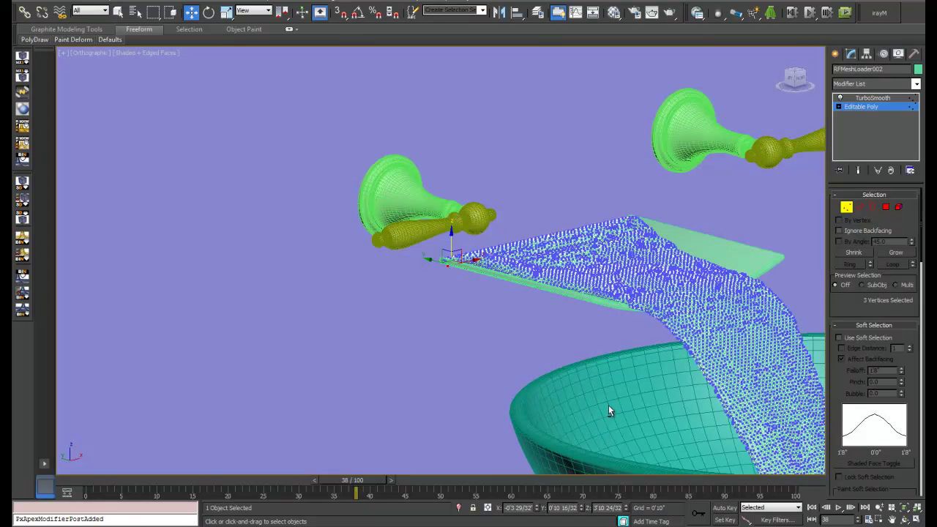
# Hide the edged faces, leave vertex editing, and return to the TurboSmooth level of the water mesh.
pyautogui.press('F4')
pyautogui.click(846, 207)
pyautogui.click(872, 99)
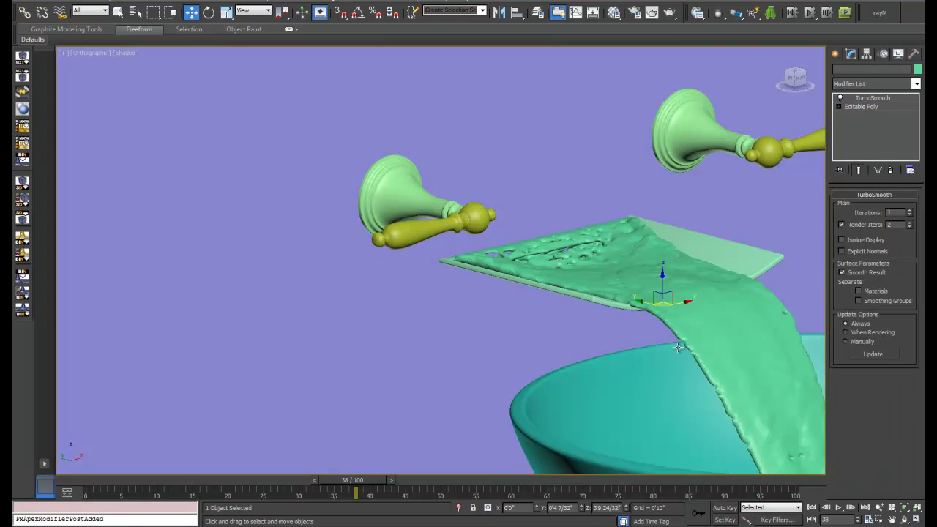
# Examine the cleaned, smoothed water mesh over the plate and bowl from several distances and angles.
pyautogui.scroll(-3, 622, 315)
pyautogui.moveTo(621, 315); pyautogui.dragTo(654, 295, button='middle')
pyautogui.scroll(-3, 645, 275)
pyautogui.click(733, 363)
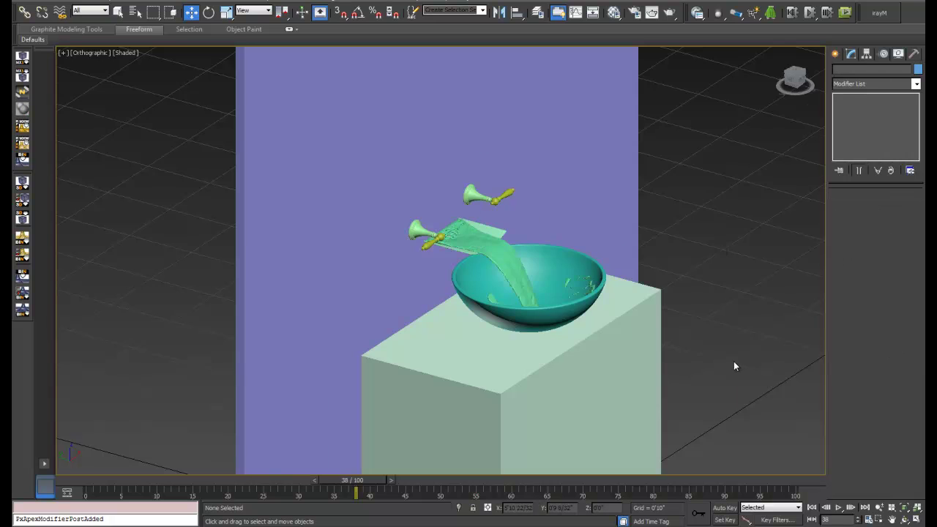
pyautogui.scroll(2, 733, 362)
pyautogui.keyDown('alt'); pyautogui.moveTo(722, 364); pyautogui.dragTo(712, 362, button='middle'); pyautogui.keyUp('alt')
pyautogui.click(388, 251)
pyautogui.press('z')
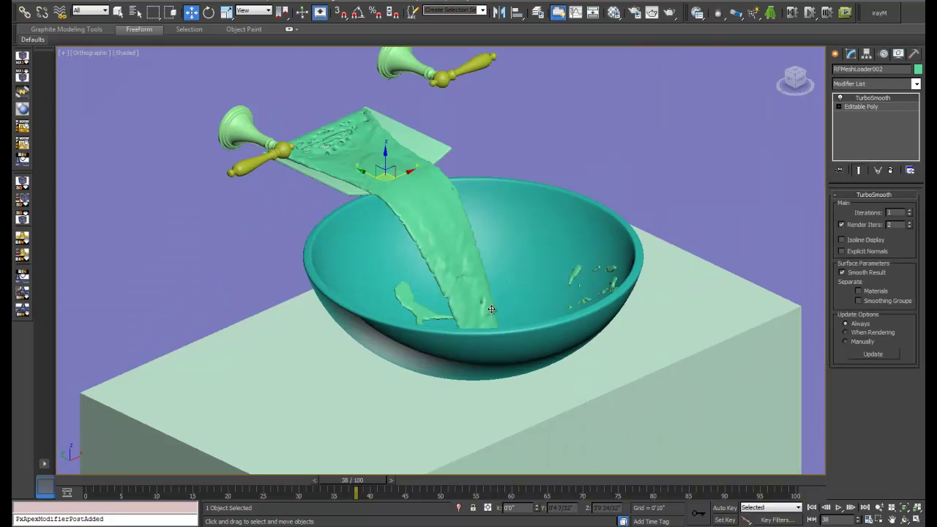
pyautogui.keyDown('alt'); pyautogui.moveTo(543, 351); pyautogui.dragTo(529, 370, button='middle'); pyautogui.keyUp('alt')
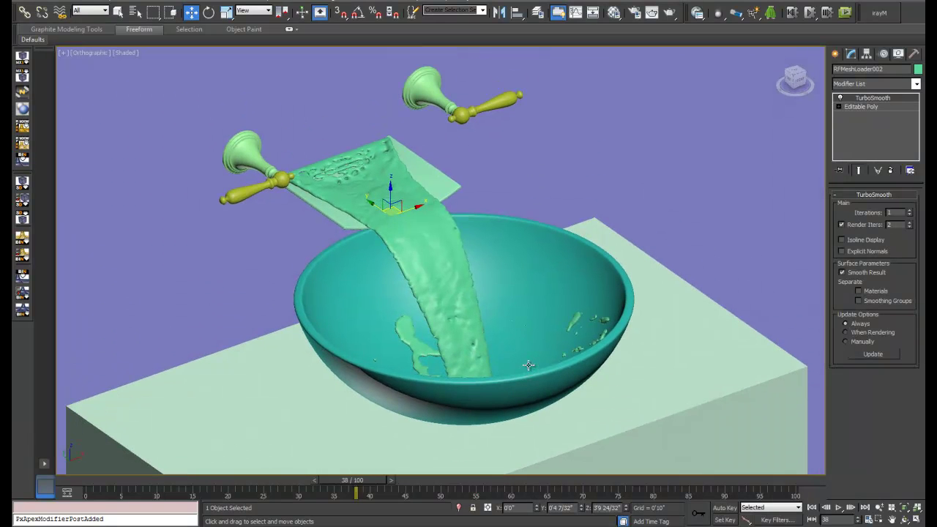
pyautogui.moveTo(563, 296); pyautogui.dragTo(479, 257, button='middle')
pyautogui.scroll(-3, 586, 252)
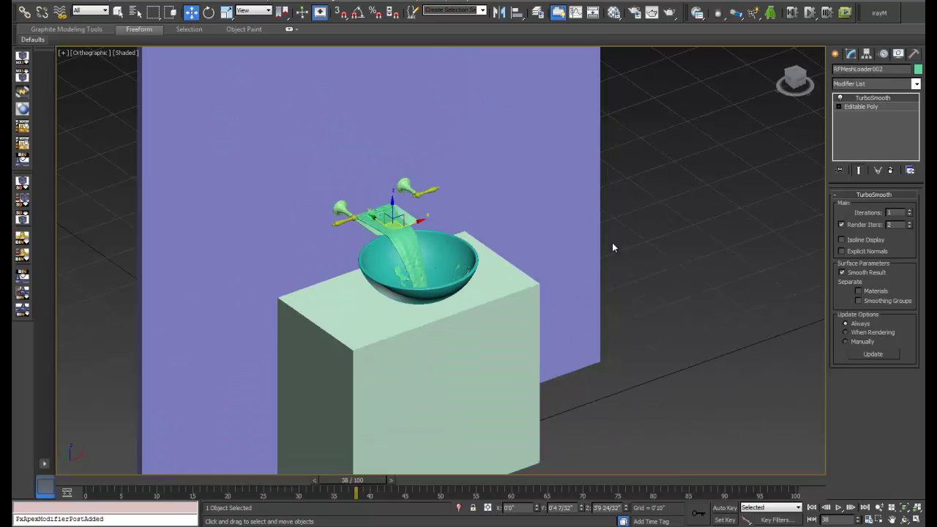
# Deselect the water mesh and switch to the Perspective view, framing the sink and the falling water.
pyautogui.click(613, 244)
pyautogui.scroll(2, 620, 299)
pyautogui.scroll(-1, 586, 300)
pyautogui.press('p')
pyautogui.keyDown('alt'); pyautogui.moveTo(454, 295); pyautogui.dragTo(539, 344, button='middle'); pyautogui.keyUp('alt')
pyautogui.scroll(4, 578, 360)
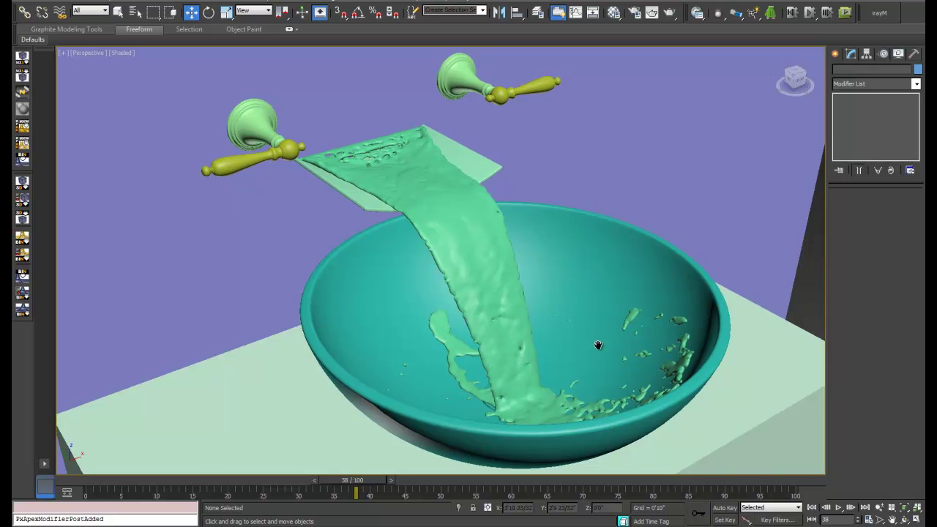